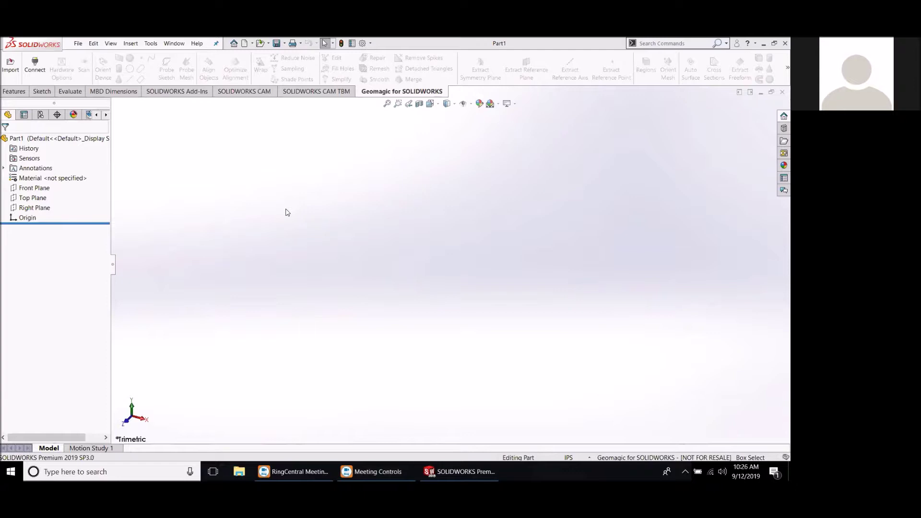
Import the Vertebrae.stl scan into the part with units in inches and 100% points sampling.
{"action": "left_click", "coordinate": [11, 65]}
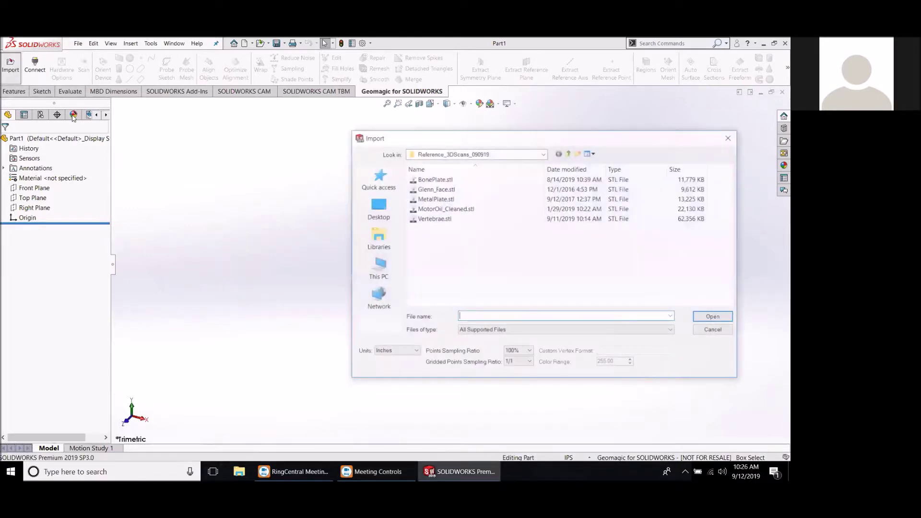
{"action": "left_click", "coordinate": [434, 218]}
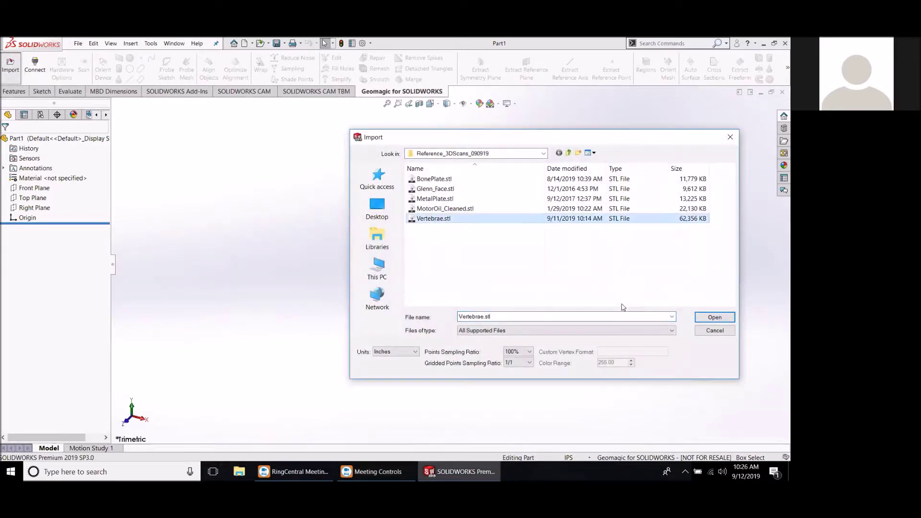
{"action": "left_click", "coordinate": [709, 319]}
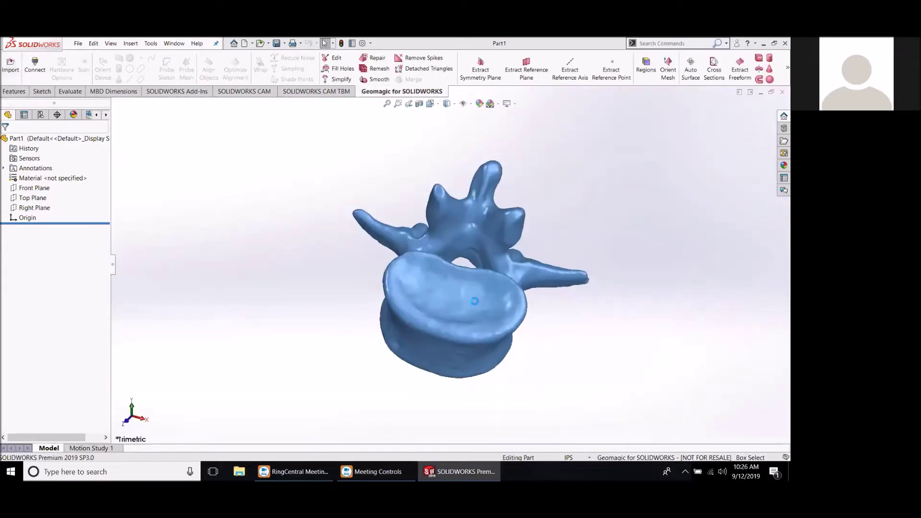
{"action": "middle_click_drag", "start_coordinate": [416, 272], "coordinate": [459, 295]}
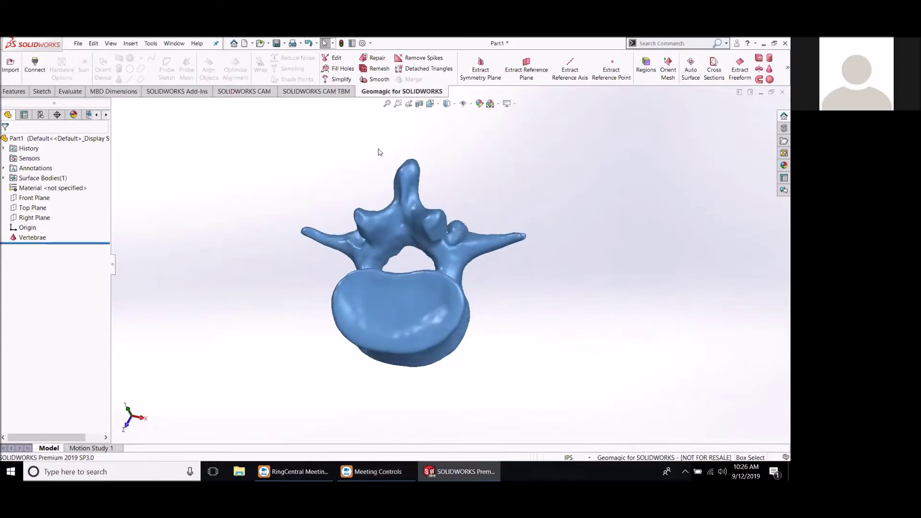
{"action": "scroll", "coordinate": [396, 255], "scroll_direction": "down", "scroll_amount": 3}
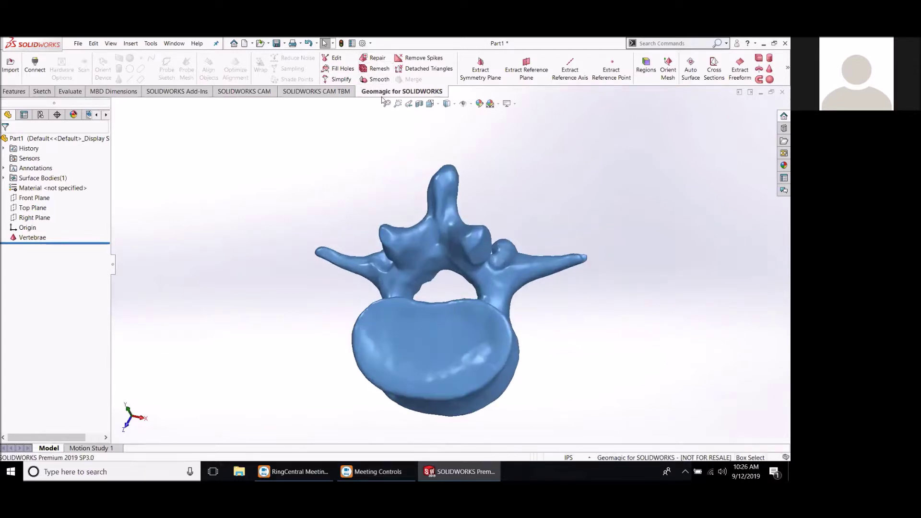
Repair the Vertebrae mesh with all defect categories included, checking the marked spikes around the model.
{"action": "left_click", "coordinate": [377, 58]}
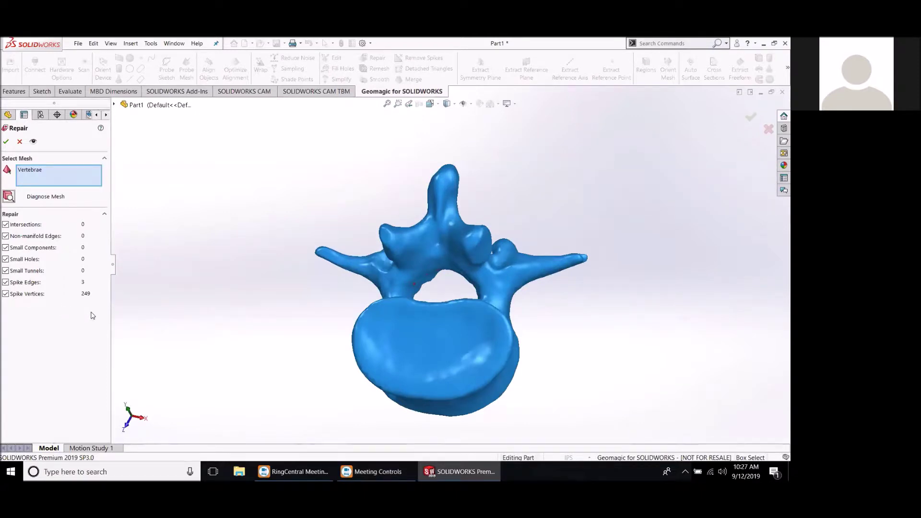
{"action": "middle_click_drag", "start_coordinate": [422, 367], "coordinate": [534, 282]}
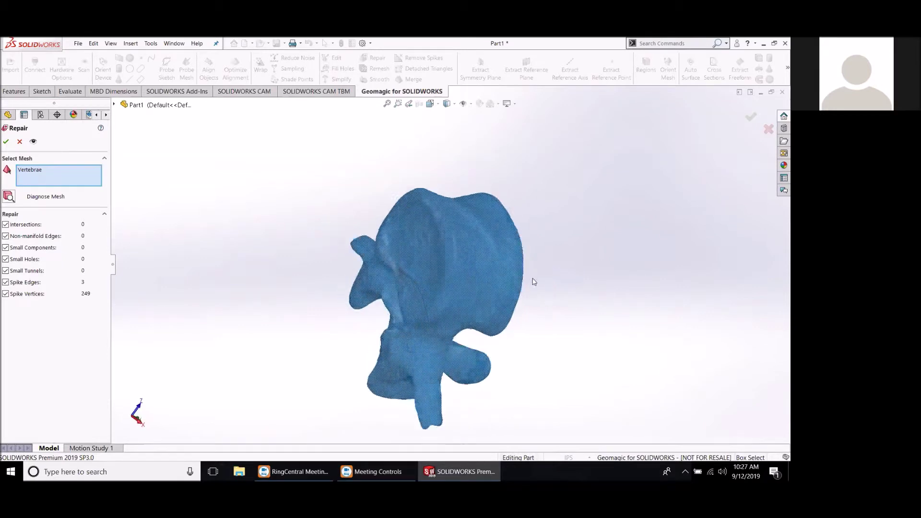
{"action": "mouse_move", "coordinate": [319, 284]}
{"action": "middle_mouse_down"}
{"action": "mouse_move", "coordinate": [543, 323]}
{"action": "mouse_move", "coordinate": [462, 343]}
{"action": "mouse_move", "coordinate": [530, 316]}
{"action": "mouse_move", "coordinate": [420, 330]}
{"action": "middle_mouse_up"}
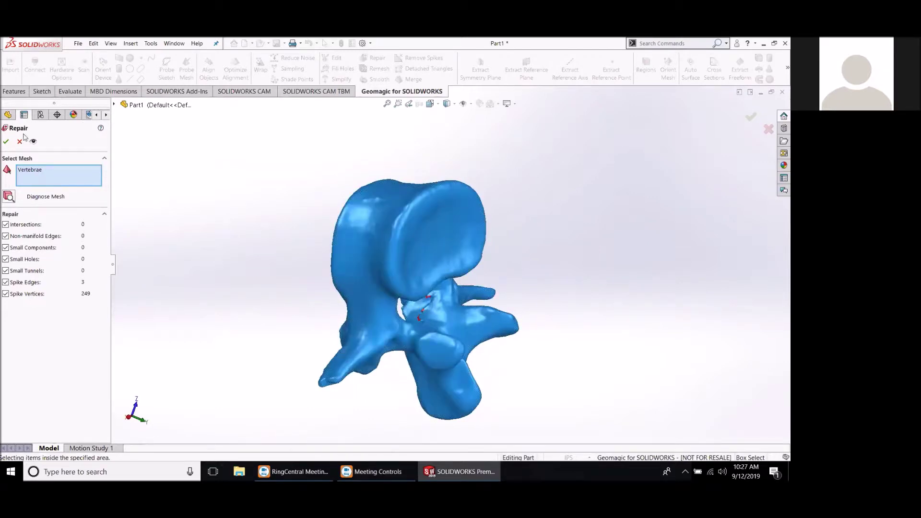
{"action": "left_click", "coordinate": [6, 142]}
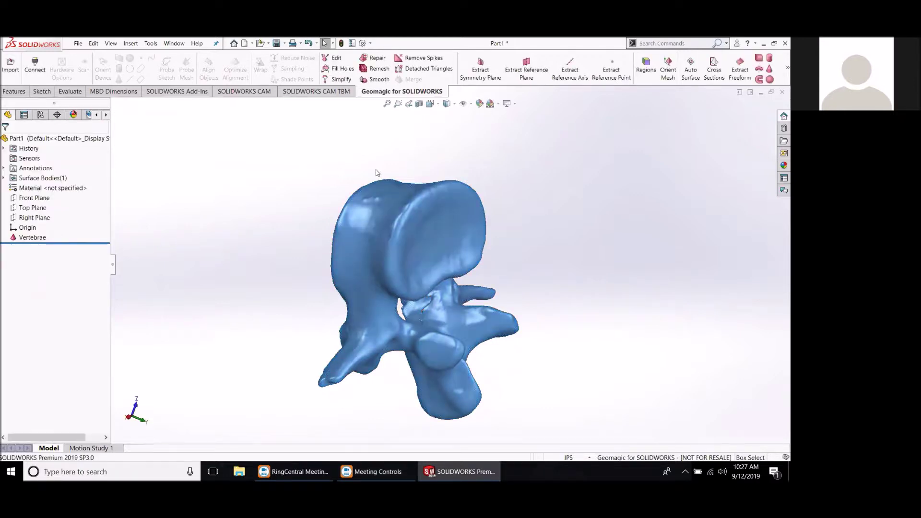
Auto Surface the Vertebrae mesh with Organic geometry type and a target patch count of 100.
{"action": "middle_click_drag", "start_coordinate": [347, 150], "coordinate": [268, 188]}
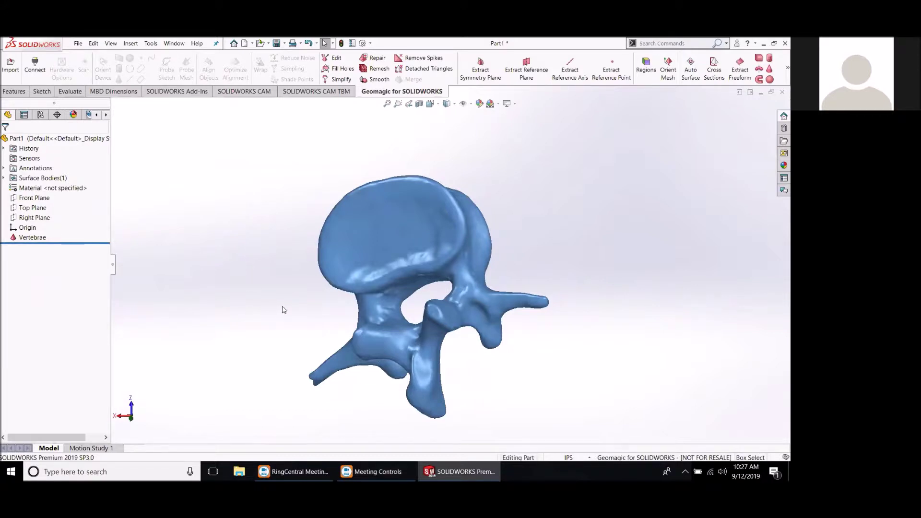
{"action": "middle_click_drag", "start_coordinate": [300, 321], "coordinate": [293, 297]}
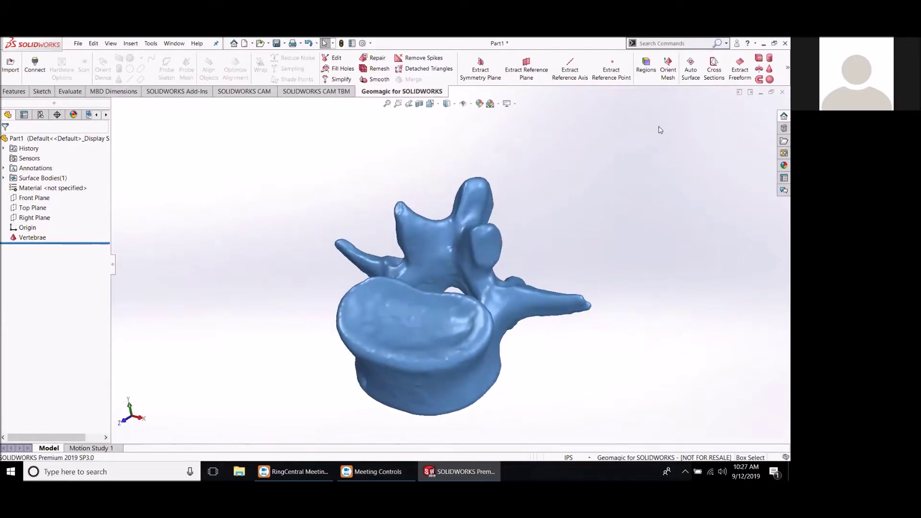
{"action": "left_click", "coordinate": [690, 67]}
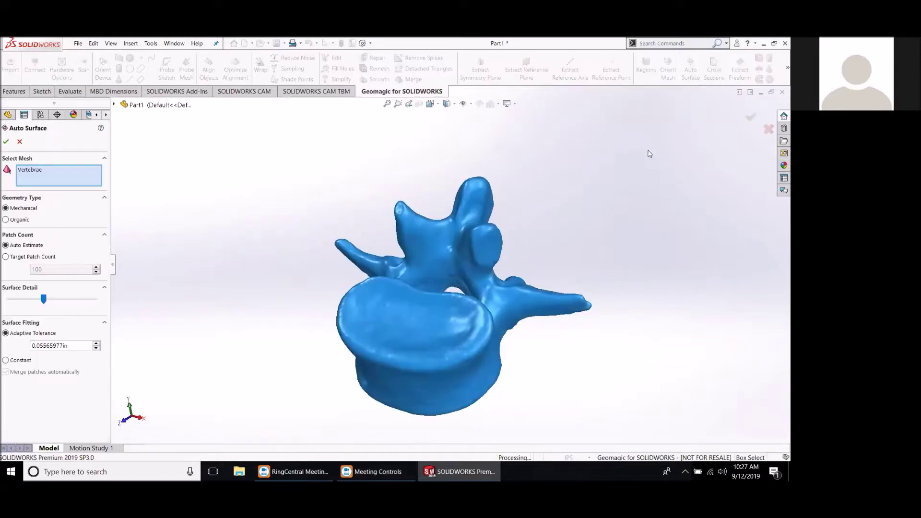
{"action": "left_click", "coordinate": [21, 220]}
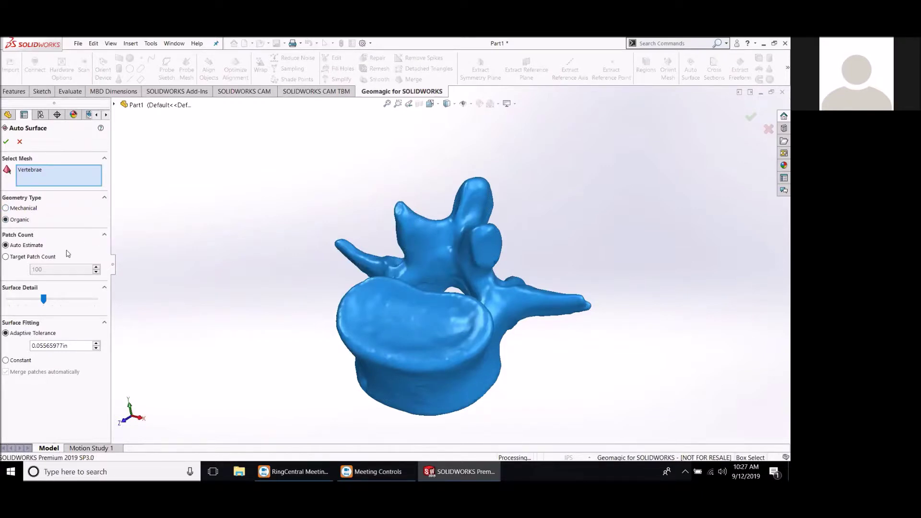
{"action": "left_click", "coordinate": [52, 259]}
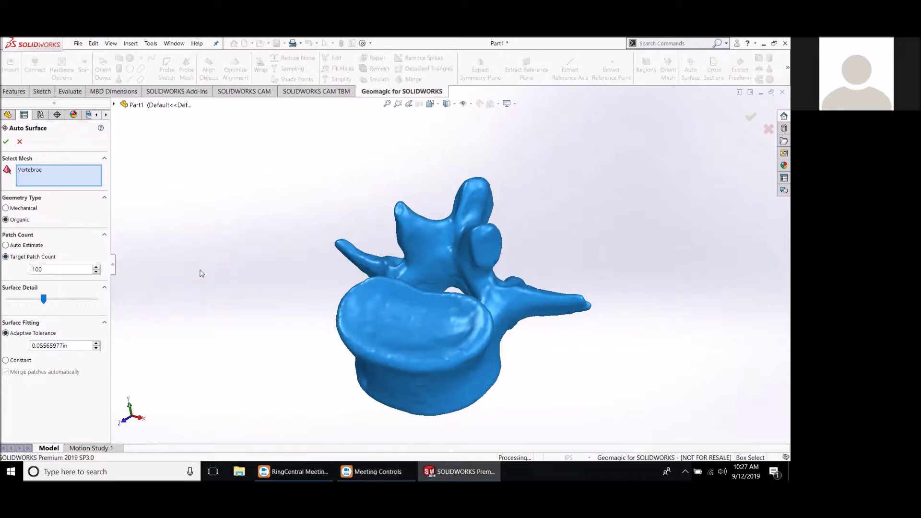
{"action": "middle_click_drag", "start_coordinate": [234, 243], "coordinate": [287, 321]}
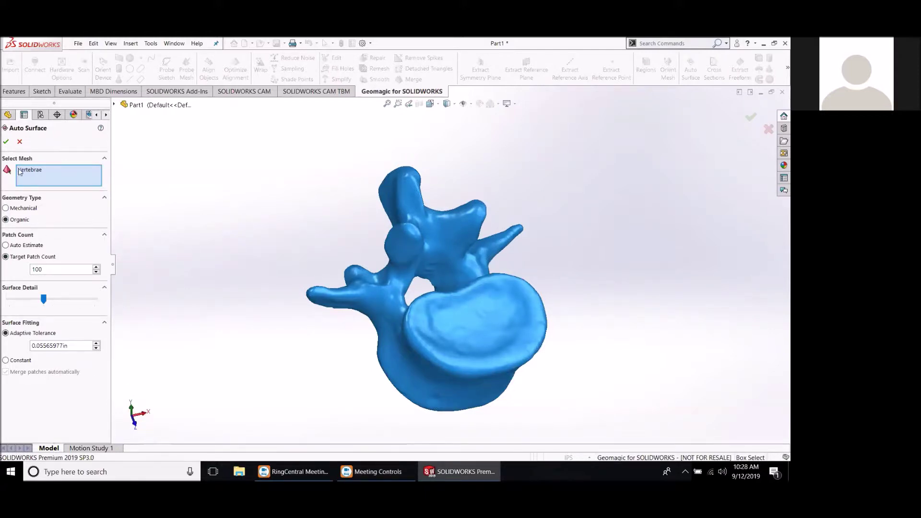
{"action": "left_click", "coordinate": [7, 142]}
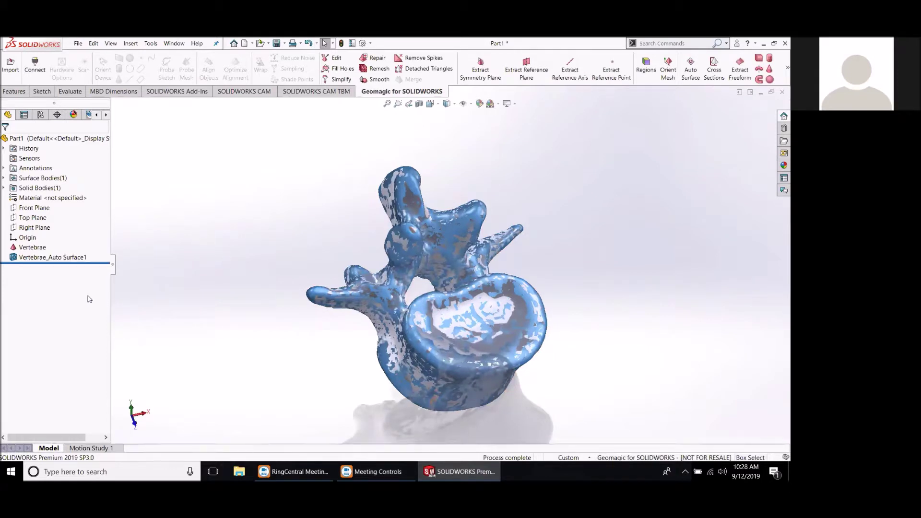
Hide the original Vertebrae mesh and examine the auto-surfaced solid from several sides.
{"action": "right_click", "coordinate": [34, 248]}
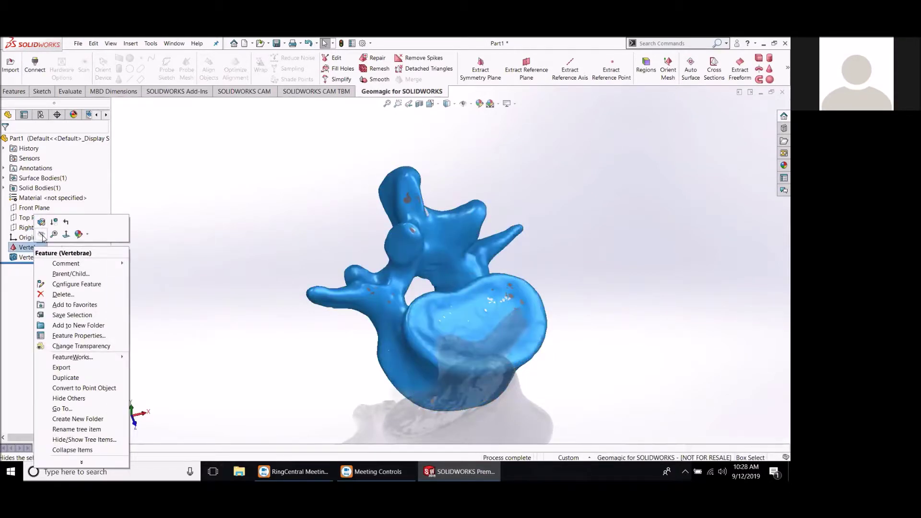
{"action": "left_click", "coordinate": [42, 236]}
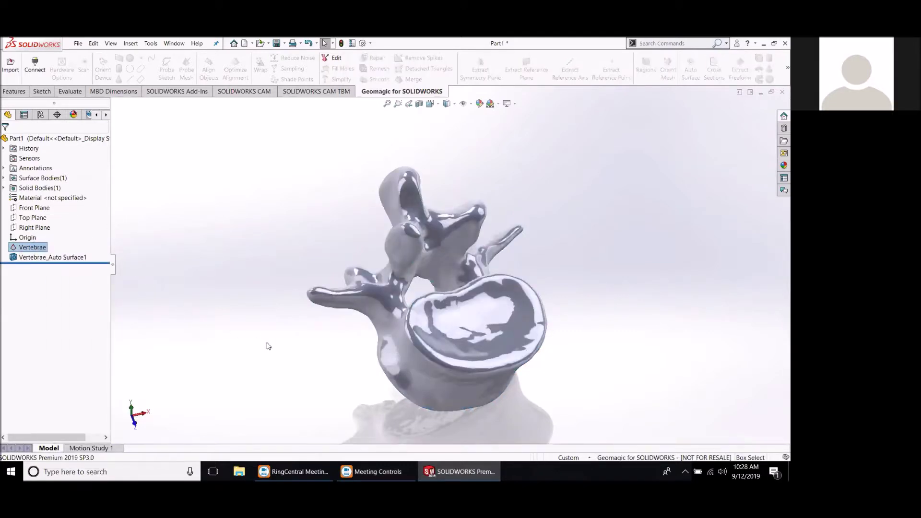
{"action": "middle_click_drag", "start_coordinate": [240, 284], "coordinate": [135, 283]}
{"action": "middle_click_drag", "start_coordinate": [472, 286], "coordinate": [434, 371]}
{"action": "scroll", "coordinate": [434, 371], "scroll_direction": "up", "scroll_amount": 1}
{"action": "scroll", "coordinate": [485, 240], "scroll_direction": "down", "scroll_amount": 2}
{"action": "scroll", "coordinate": [503, 307], "scroll_direction": "up", "scroll_amount": 2}
{"action": "mouse_move", "coordinate": [563, 269]}
{"action": "middle_mouse_down"}
{"action": "mouse_move", "coordinate": [523, 245]}
{"action": "mouse_move", "coordinate": [532, 288]}
{"action": "mouse_move", "coordinate": [542, 265]}
{"action": "mouse_move", "coordinate": [580, 284]}
{"action": "mouse_move", "coordinate": [619, 329]}
{"action": "mouse_move", "coordinate": [612, 345]}
{"action": "mouse_move", "coordinate": [580, 362]}
{"action": "mouse_move", "coordinate": [596, 364]}
{"action": "mouse_move", "coordinate": [549, 267]}
{"action": "middle_mouse_up"}
{"action": "middle_click_drag", "start_coordinate": [548, 203], "coordinate": [622, 340]}
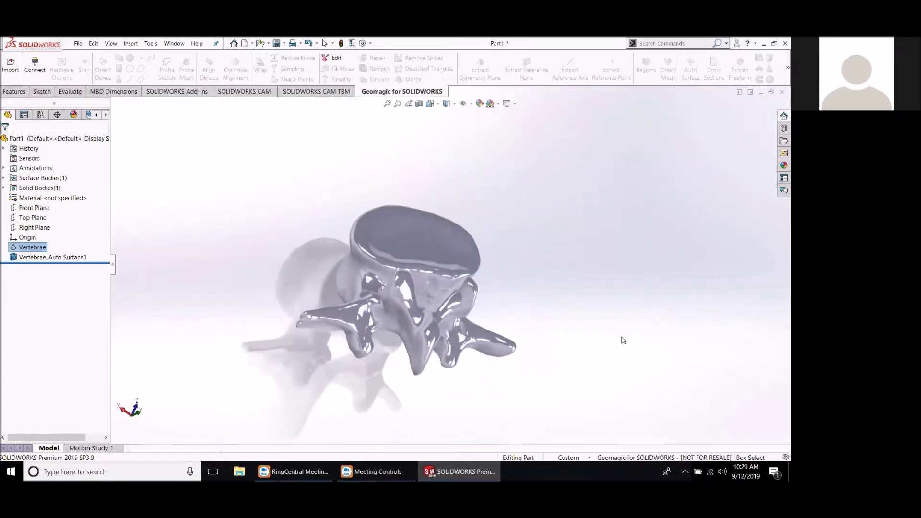
{"action": "left_click", "coordinate": [494, 187]}
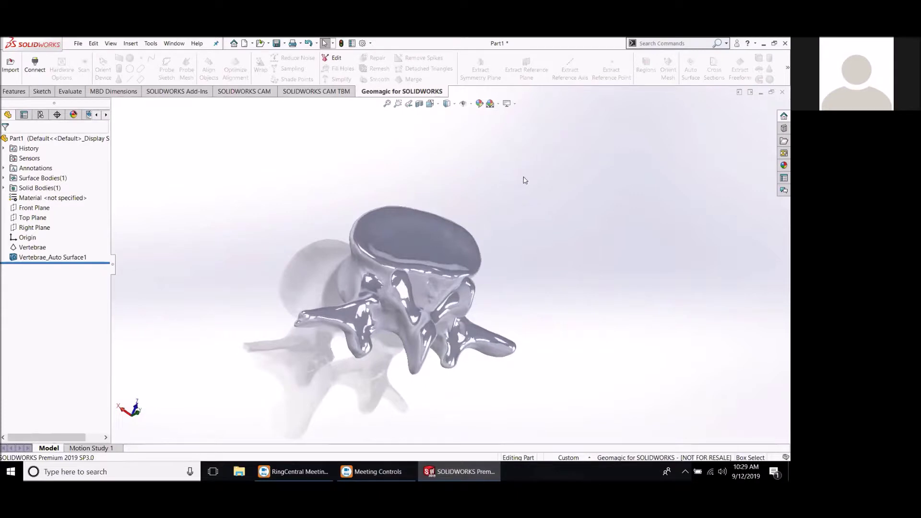
Close the vertebra part without saving and create a new part document.
{"action": "left_click", "coordinate": [780, 92]}
{"action": "left_click", "coordinate": [357, 262]}
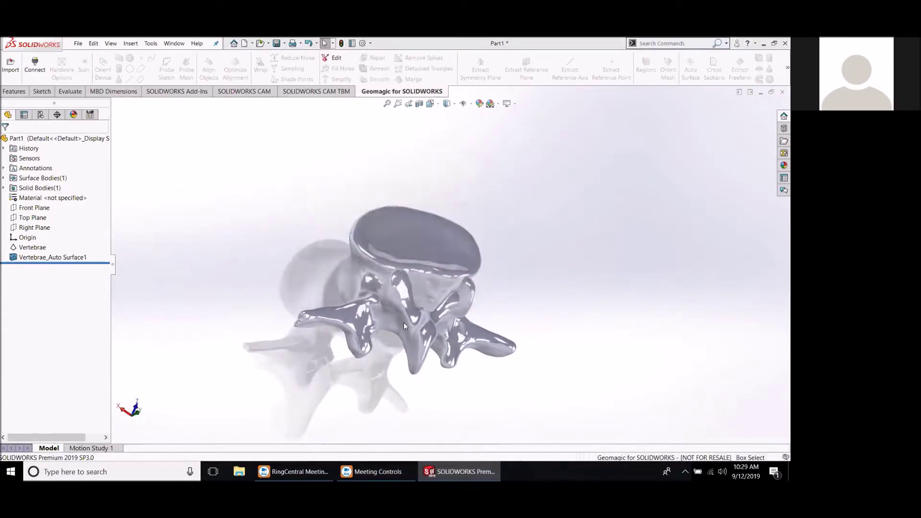
{"action": "left_click", "coordinate": [78, 44]}
{"action": "left_click", "coordinate": [92, 57]}
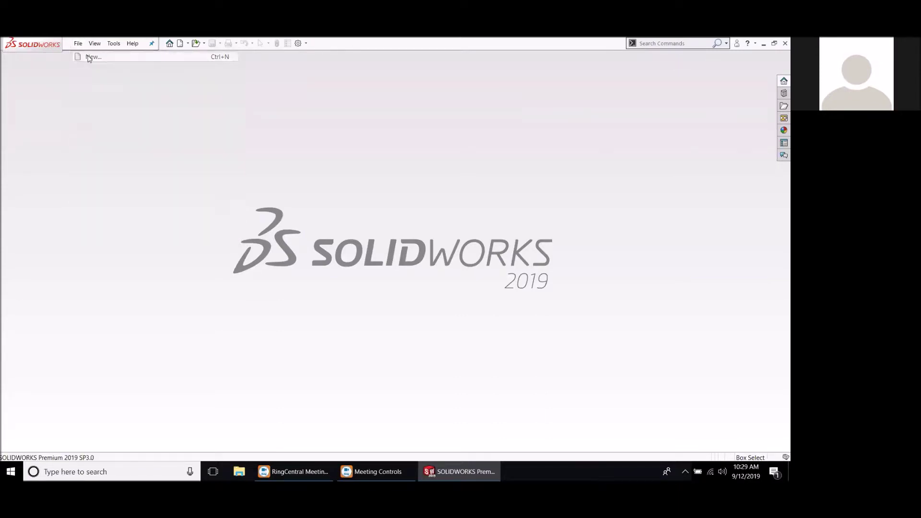
{"action": "left_click", "coordinate": [200, 246]}
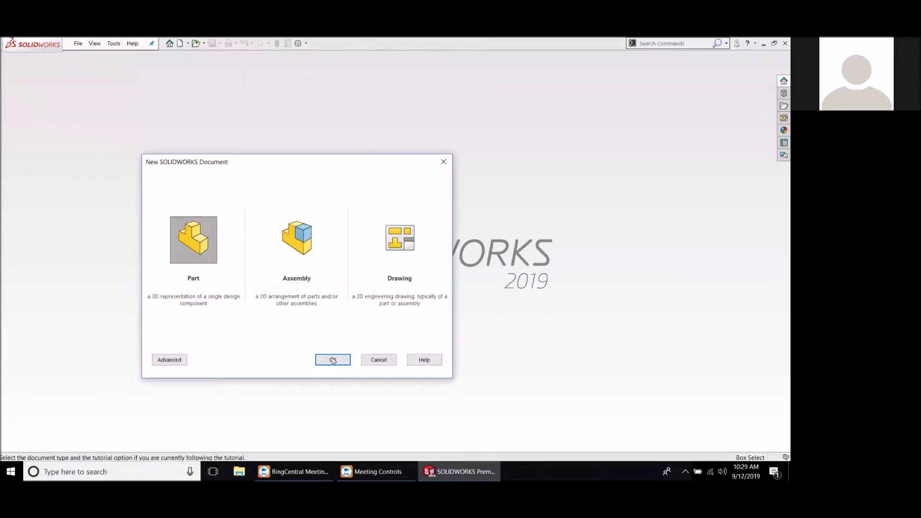
{"action": "left_click", "coordinate": [333, 360]}
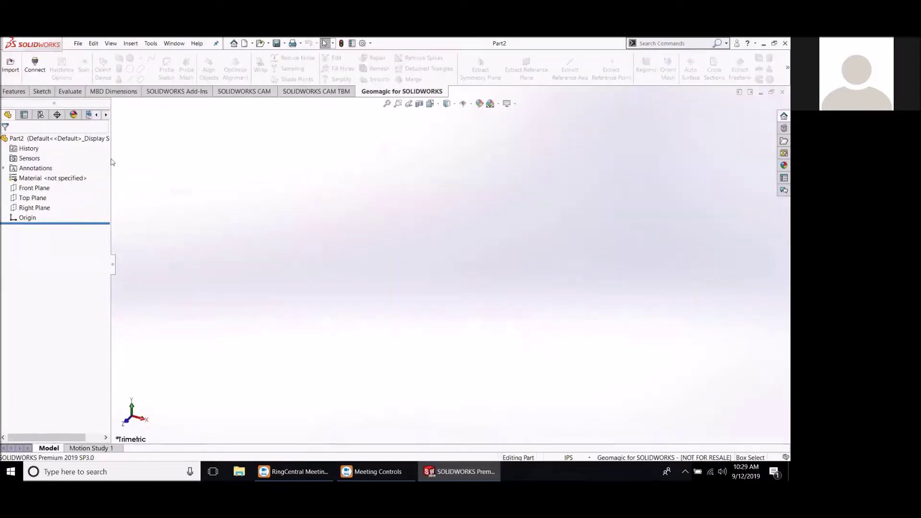
Import the MetalPlate.stl scan into the new part with units in inches.
{"action": "left_click", "coordinate": [10, 69]}
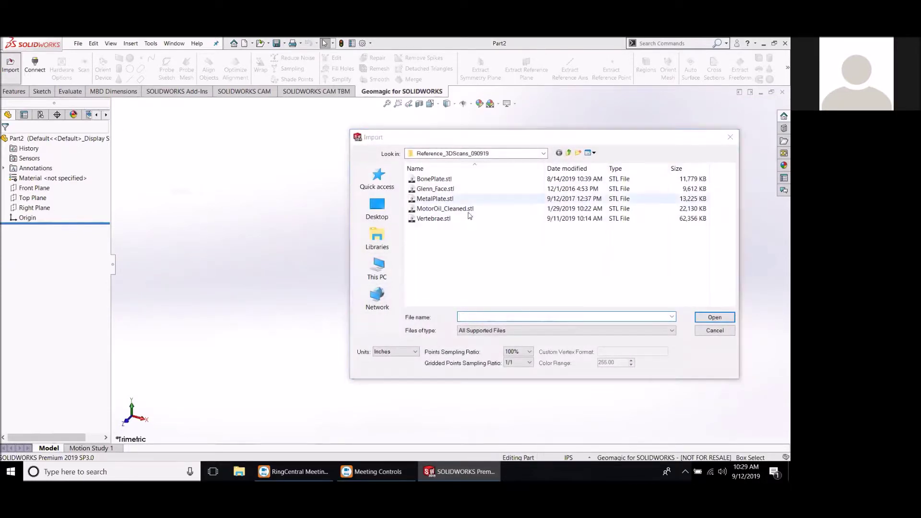
{"action": "left_click", "coordinate": [458, 199]}
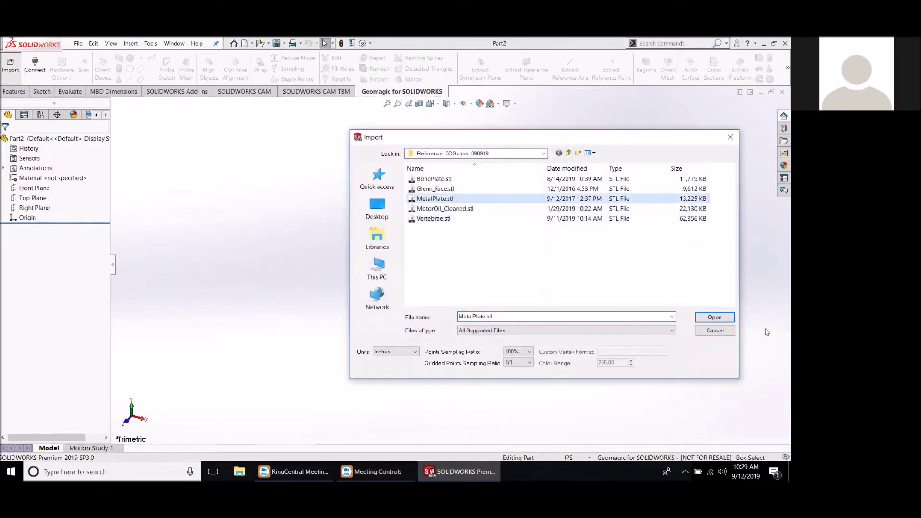
{"action": "left_click", "coordinate": [715, 318]}
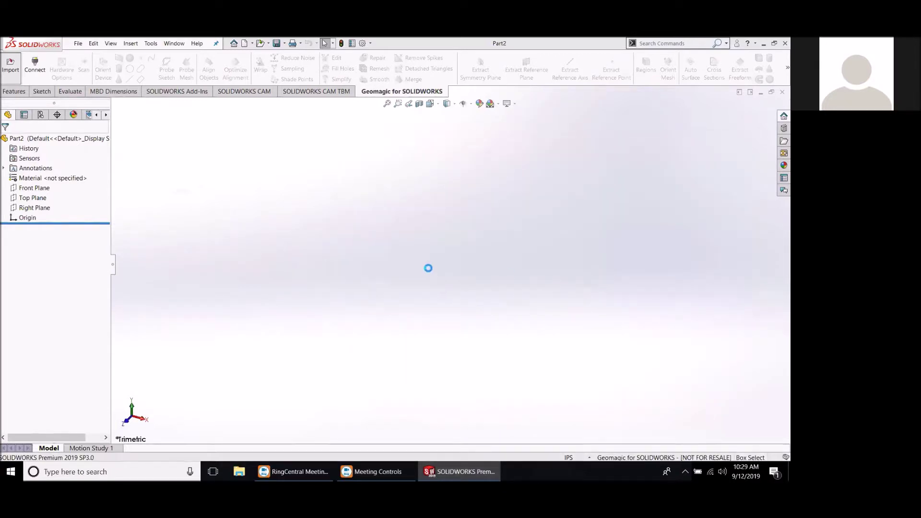
{"action": "middle_click_drag", "start_coordinate": [522, 267], "coordinate": [376, 188]}
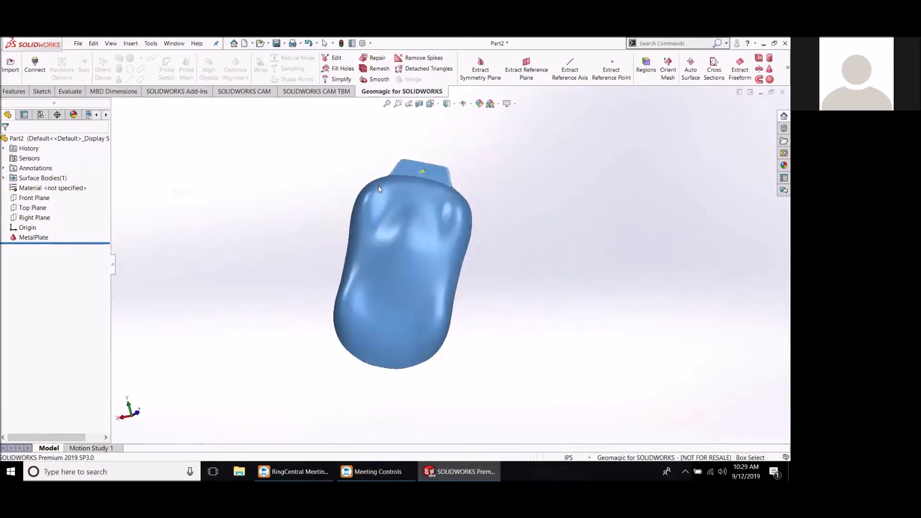
{"action": "scroll", "coordinate": [410, 188], "scroll_direction": "down", "scroll_amount": 2}
{"action": "middle_click_drag", "start_coordinate": [462, 235], "coordinate": [453, 179]}
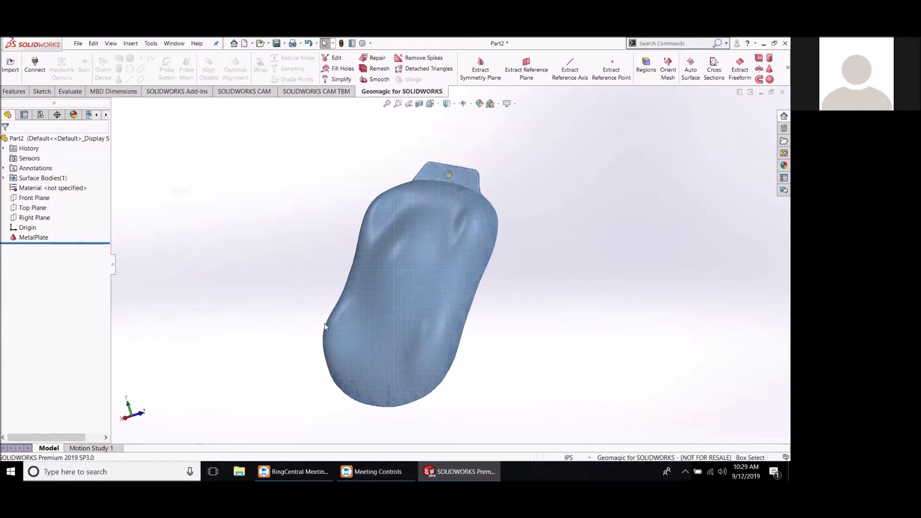
Show the Right, Top and Front planes to check how the MetalPlate scan is aligned with them.
{"action": "mouse_move", "coordinate": [289, 286]}
{"action": "middle_mouse_down"}
{"action": "mouse_move", "coordinate": [282, 282]}
{"action": "mouse_move", "coordinate": [298, 251]}
{"action": "mouse_move", "coordinate": [270, 227]}
{"action": "middle_mouse_up"}
{"action": "right_click", "coordinate": [28, 218]}
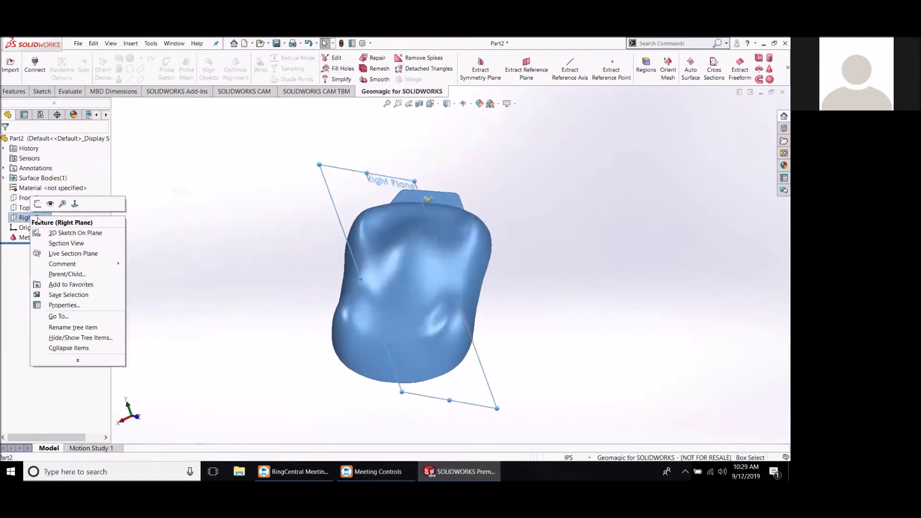
{"action": "left_click", "coordinate": [49, 204]}
{"action": "left_click", "coordinate": [29, 208]}
{"action": "right_click", "coordinate": [29, 209]}
{"action": "left_click", "coordinate": [49, 195]}
{"action": "right_click", "coordinate": [45, 198]}
{"action": "left_click", "coordinate": [49, 186]}
{"action": "middle_click_drag", "start_coordinate": [289, 303], "coordinate": [353, 283]}
{"action": "scroll", "coordinate": [385, 270], "scroll_direction": "up", "scroll_amount": 4}
{"action": "middle_click_drag", "start_coordinate": [523, 269], "coordinate": [370, 299]}
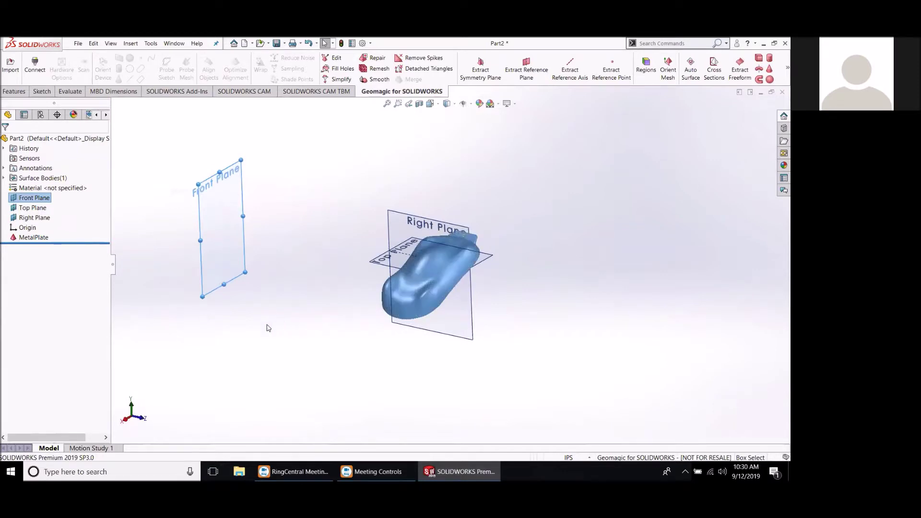
Hide the Front, Top and Right planes again.
{"action": "right_click", "coordinate": [35, 199]}
{"action": "left_click", "coordinate": [46, 187]}
{"action": "right_click", "coordinate": [31, 210]}
{"action": "left_click", "coordinate": [51, 192]}
{"action": "right_click", "coordinate": [33, 219]}
{"action": "left_click", "coordinate": [52, 205]}
Extract a reference plane from the flat underside of the MetalPlate scan.
{"action": "middle_click_drag", "start_coordinate": [231, 272], "coordinate": [273, 330]}
{"action": "scroll", "coordinate": [484, 312], "scroll_direction": "down", "scroll_amount": 3}
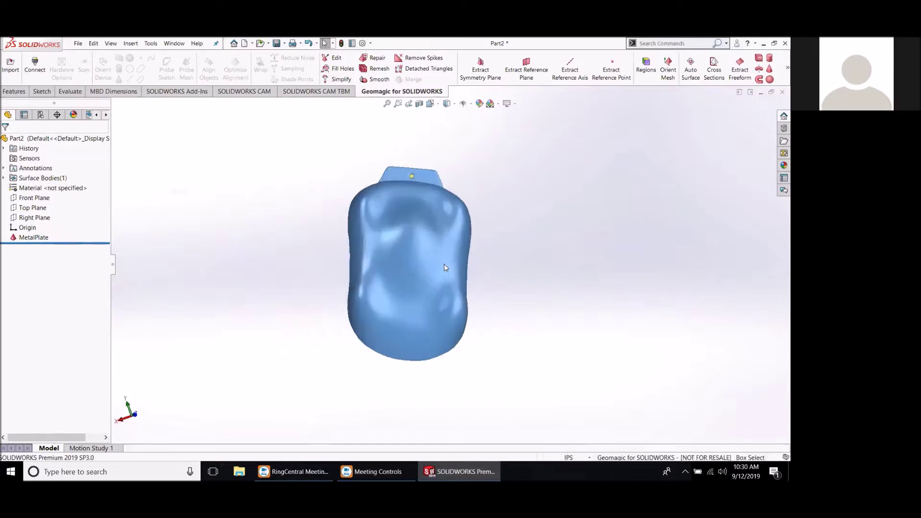
{"action": "middle_click_drag", "start_coordinate": [518, 294], "coordinate": [427, 267]}
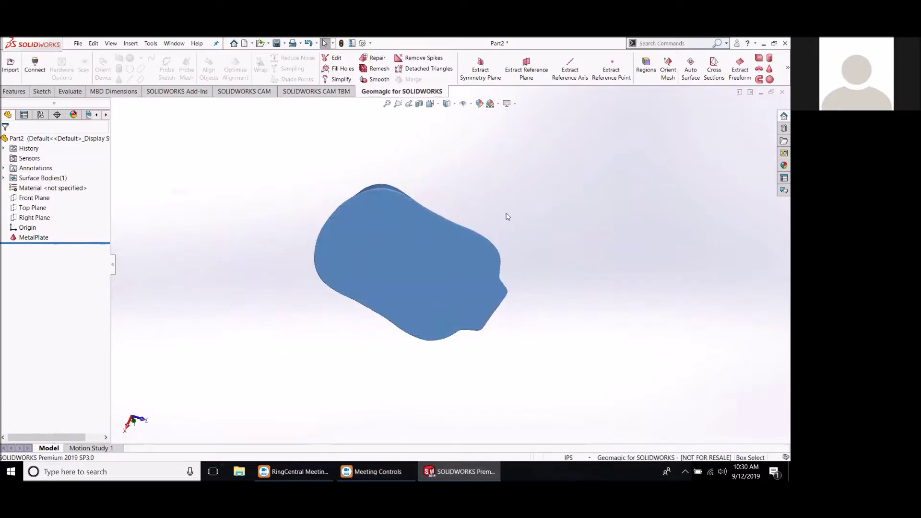
{"action": "left_click", "coordinate": [536, 71]}
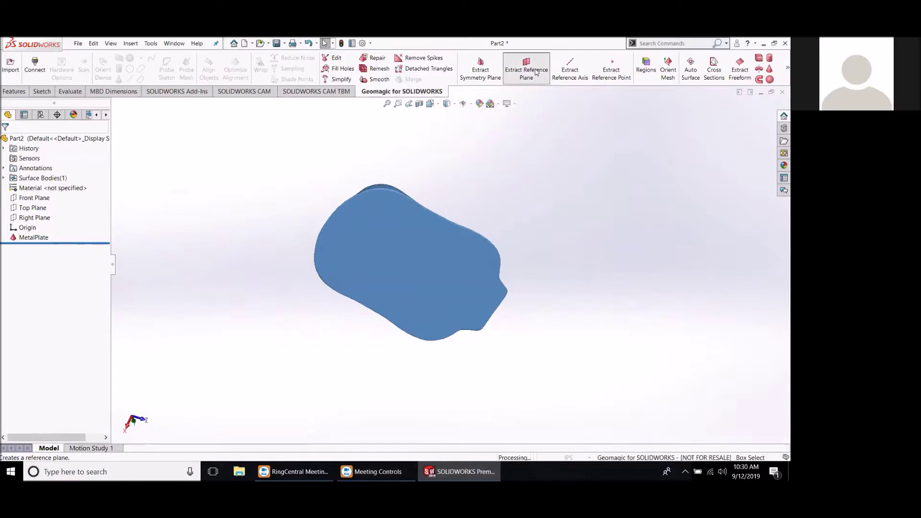
{"action": "middle_click_drag", "start_coordinate": [610, 326], "coordinate": [593, 265]}
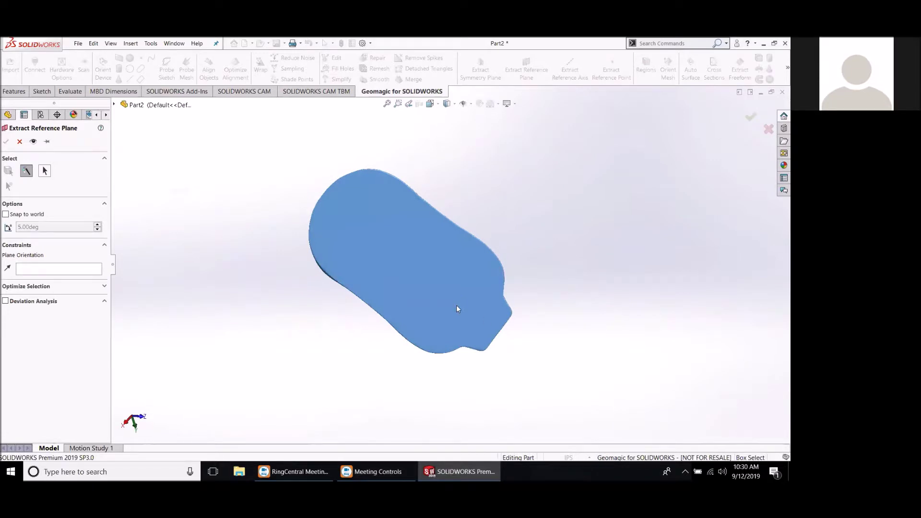
{"action": "left_click", "coordinate": [460, 327]}
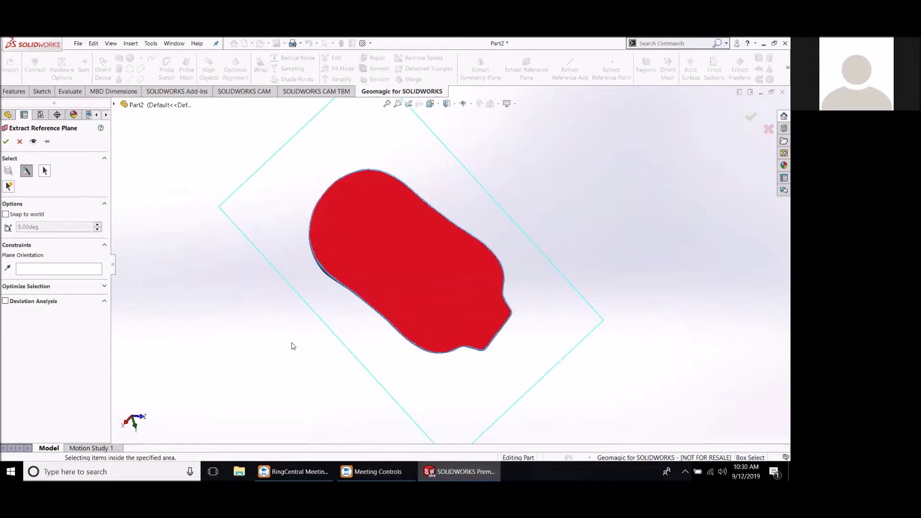
{"action": "middle_click_drag", "start_coordinate": [282, 317], "coordinate": [178, 196]}
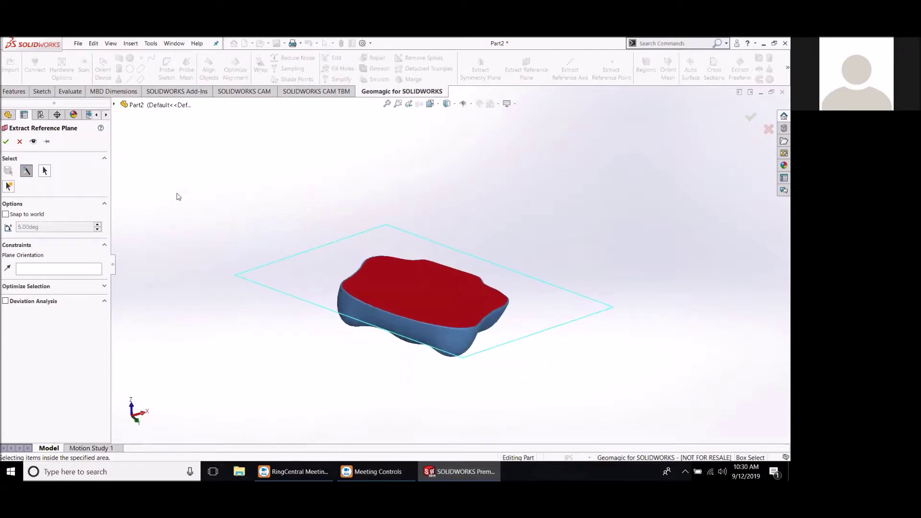
{"action": "left_click", "coordinate": [7, 142]}
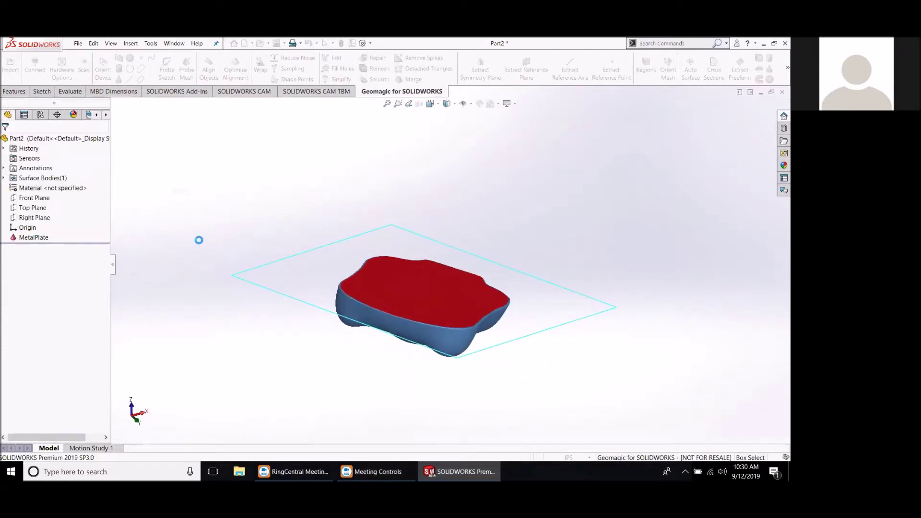
Orient the view normal to the extracted plane with the scan's domed side facing forward.
{"action": "middle_click_drag", "start_coordinate": [308, 200], "coordinate": [419, 129]}
{"action": "left_click", "coordinate": [425, 131]}
{"action": "right_click", "coordinate": [428, 132]}
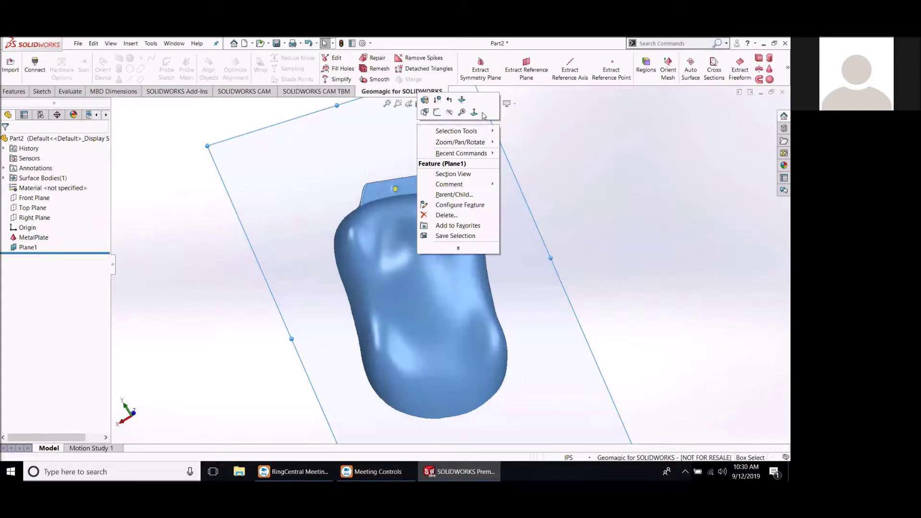
{"action": "left_click", "coordinate": [485, 115]}
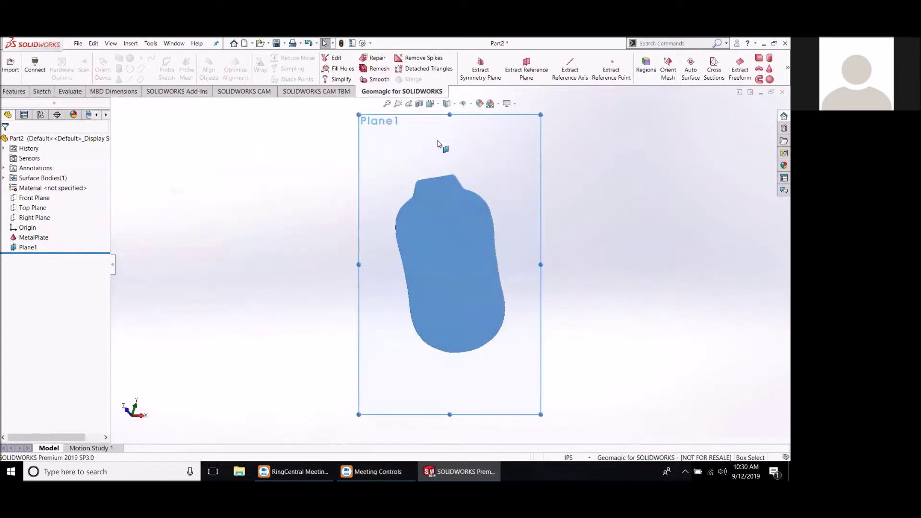
{"action": "right_click", "coordinate": [484, 143]}
{"action": "left_click", "coordinate": [529, 117]}
{"action": "right_click", "coordinate": [492, 155]}
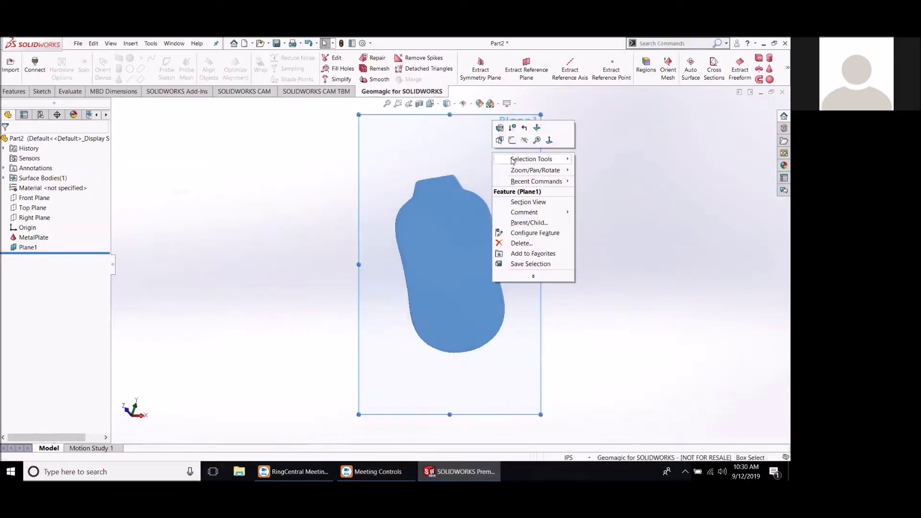
{"action": "left_click", "coordinate": [549, 140]}
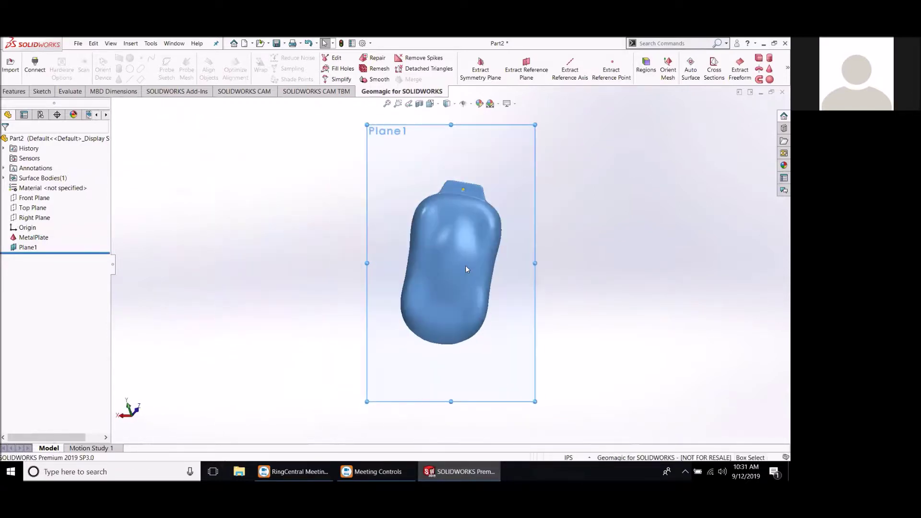
{"action": "scroll", "coordinate": [470, 265], "scroll_direction": "down", "scroll_amount": 4}
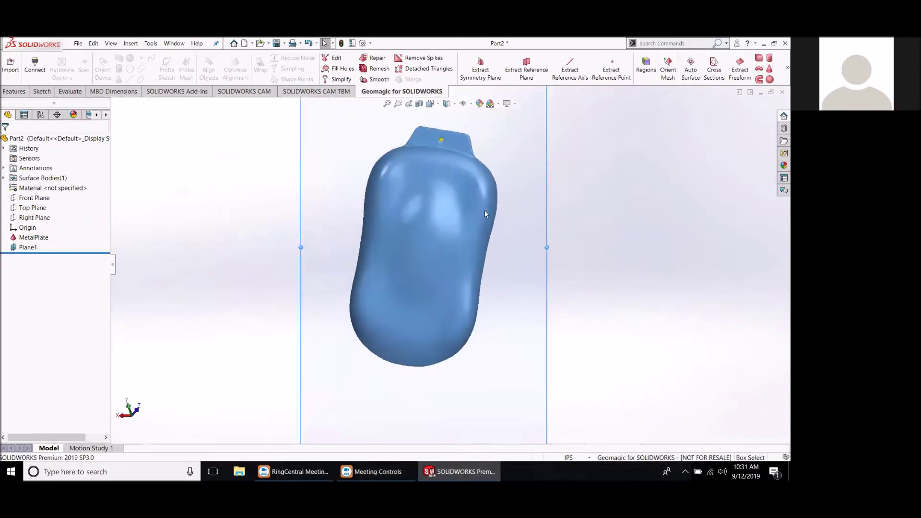
{"action": "scroll", "coordinate": [459, 252], "scroll_direction": "up", "scroll_amount": 1}
{"action": "scroll", "coordinate": [458, 250], "scroll_direction": "up", "scroll_amount": 1}
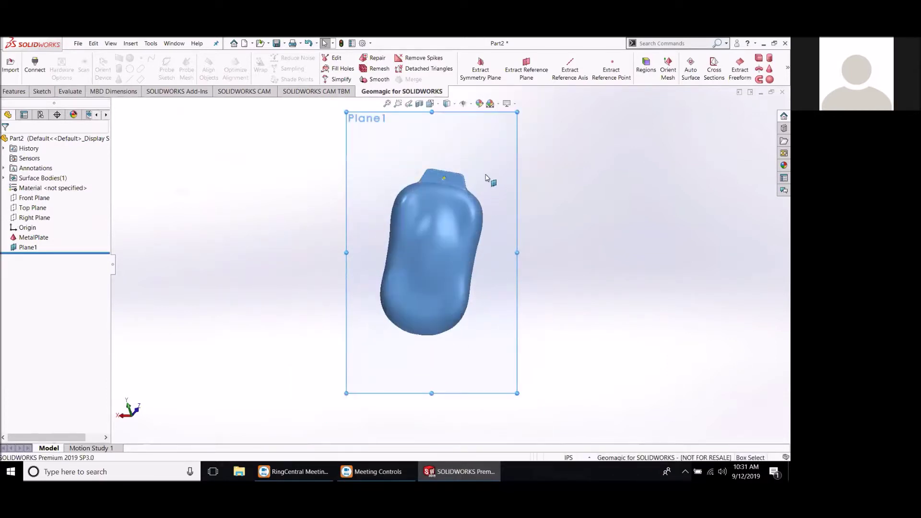
Extract a symmetry plane for MetalPlate by drawing a lengthwise line through the tab that bisects the mesh into two halves.
{"action": "left_click", "coordinate": [489, 67]}
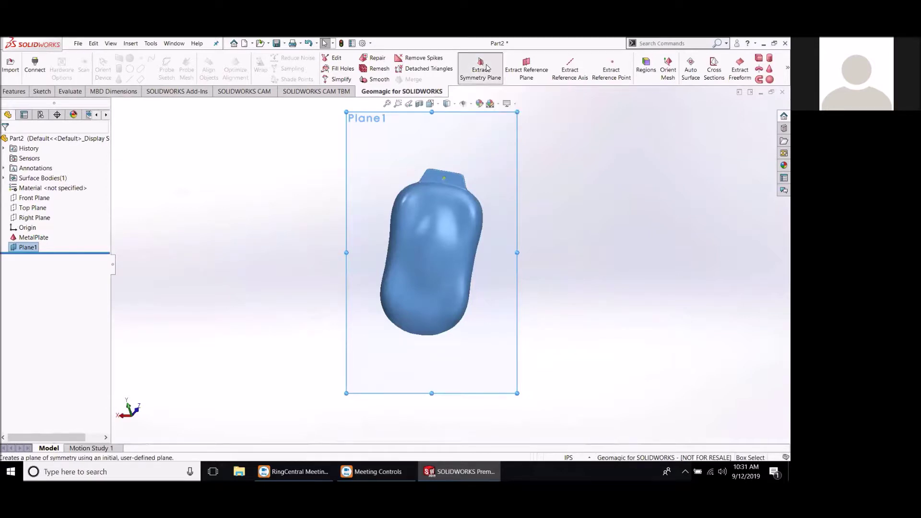
{"action": "scroll", "coordinate": [435, 235], "scroll_direction": "up", "scroll_amount": 1}
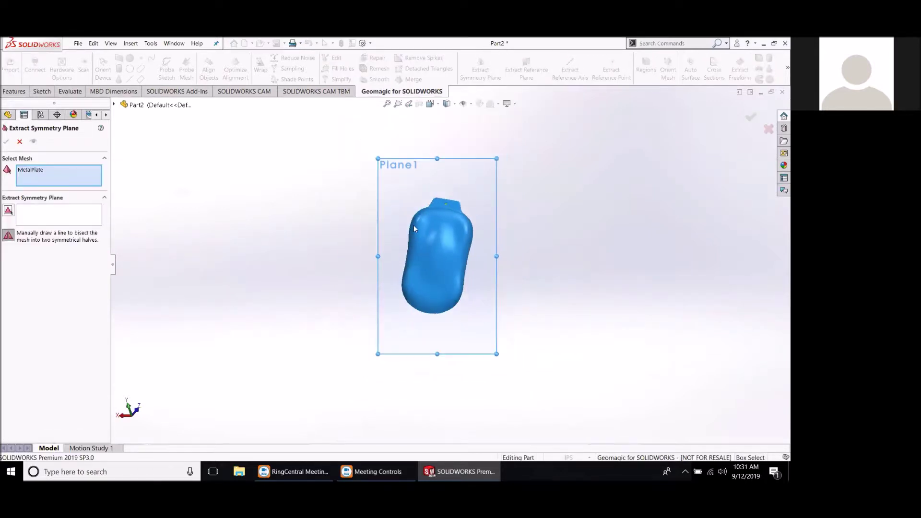
{"action": "scroll", "coordinate": [413, 225], "scroll_direction": "down", "scroll_amount": 3}
{"action": "scroll", "coordinate": [483, 281], "scroll_direction": "up", "scroll_amount": 1}
{"action": "scroll", "coordinate": [477, 388], "scroll_direction": "up", "scroll_amount": 1}
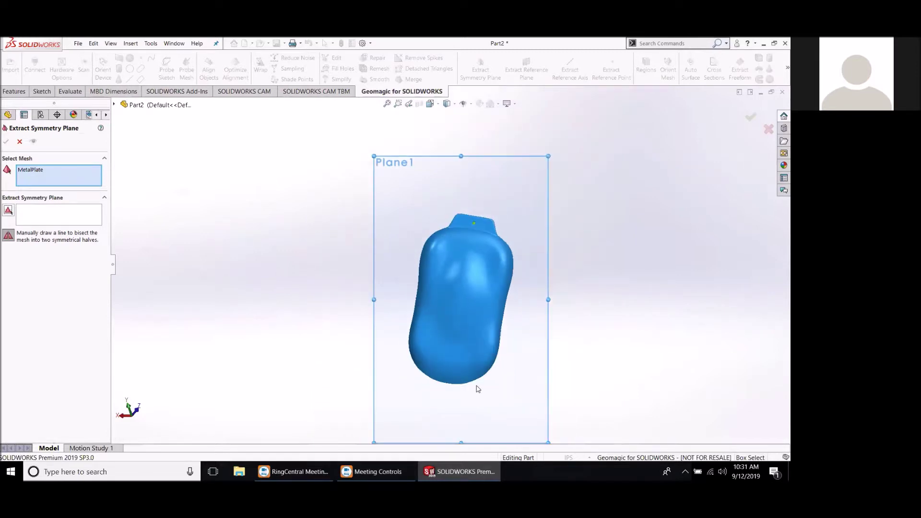
{"action": "scroll", "coordinate": [476, 389], "scroll_direction": "down", "scroll_amount": 1}
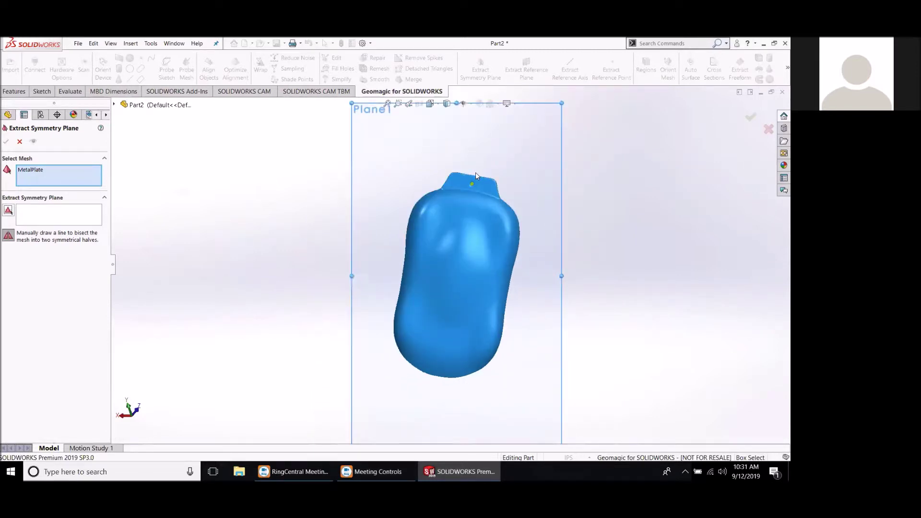
{"action": "mouse_move", "coordinate": [475, 174]}
{"action": "left_mouse_down"}
{"action": "mouse_move", "coordinate": [462, 297]}
{"action": "mouse_move", "coordinate": [444, 383]}
{"action": "mouse_move", "coordinate": [435, 389]}
{"action": "left_mouse_up"}
{"action": "left_click_drag", "start_coordinate": [435, 388], "coordinate": [435, 389]}
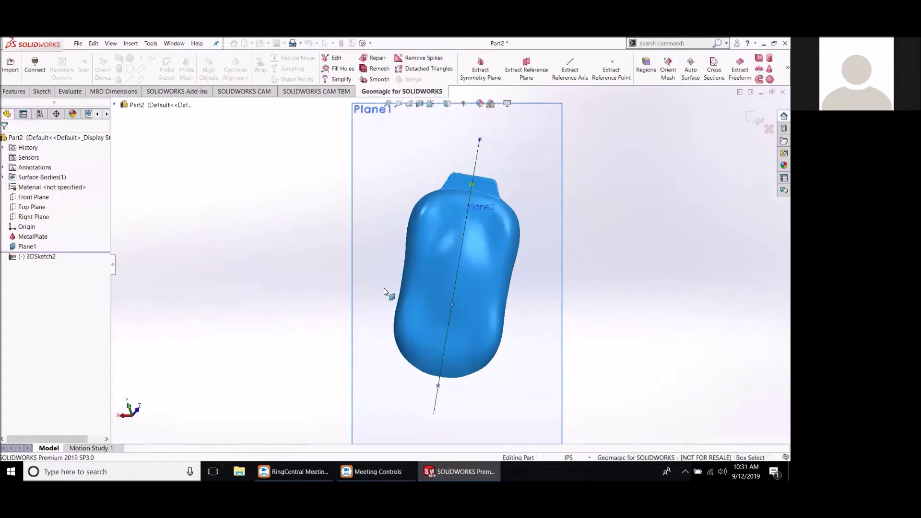
View the scan normal to Plane1 and extract a reference point at the centre of the yellow spot on the tab.
{"action": "middle_click_drag", "start_coordinate": [478, 176], "coordinate": [415, 180], "text": "ctrl"}
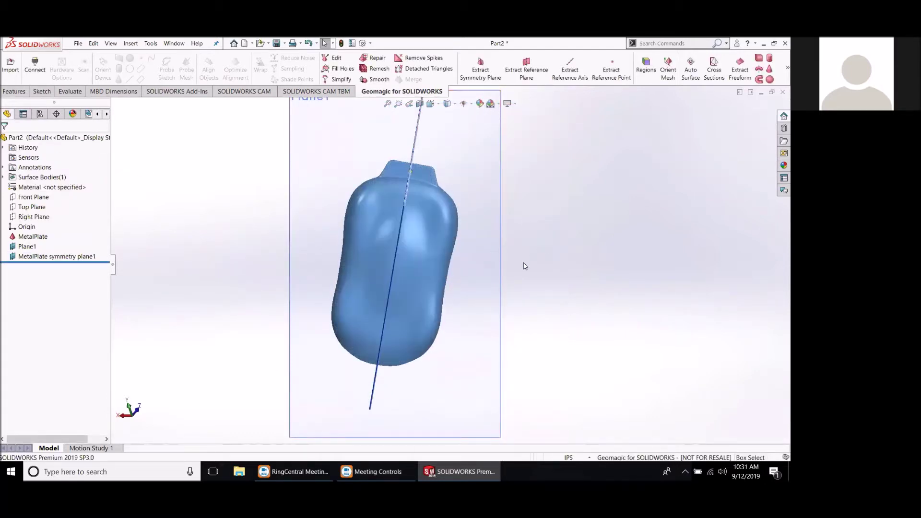
{"action": "middle_click_drag", "start_coordinate": [300, 384], "coordinate": [294, 281]}
{"action": "middle_click_drag", "start_coordinate": [443, 232], "coordinate": [382, 173]}
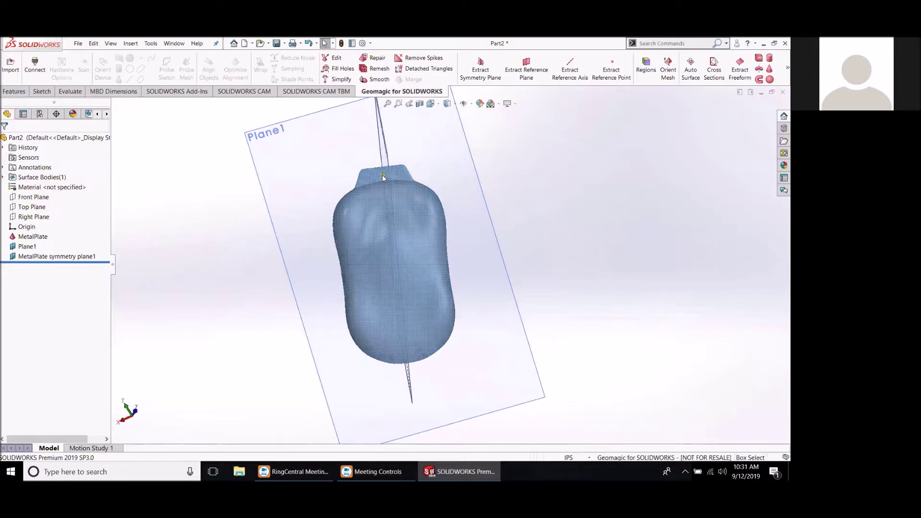
{"action": "right_click", "coordinate": [433, 136]}
{"action": "left_click", "coordinate": [491, 121]}
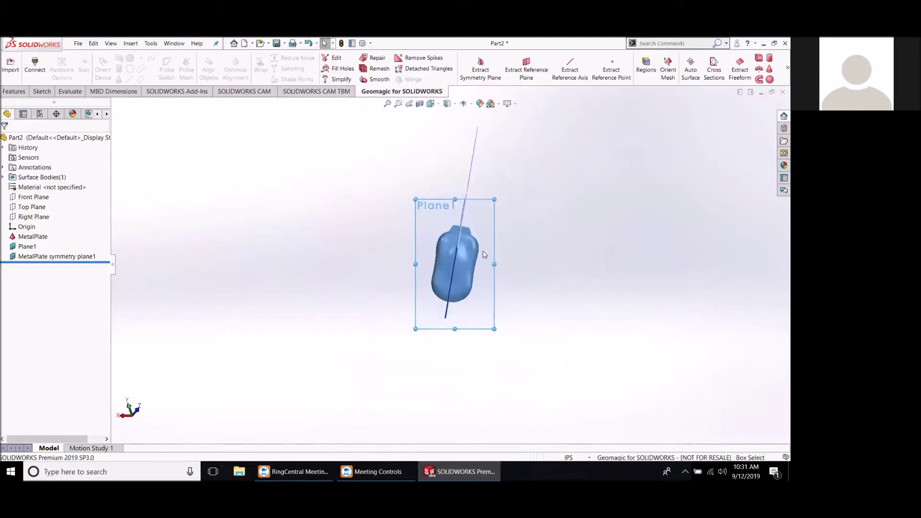
{"action": "scroll", "coordinate": [423, 232], "scroll_direction": "down", "scroll_amount": 5}
{"action": "scroll", "coordinate": [459, 231], "scroll_direction": "down", "scroll_amount": 3}
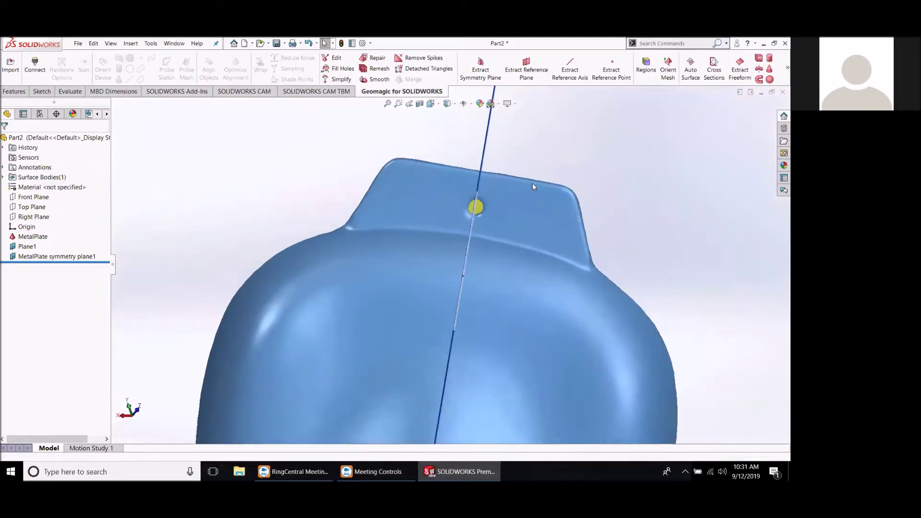
{"action": "left_click", "coordinate": [612, 68]}
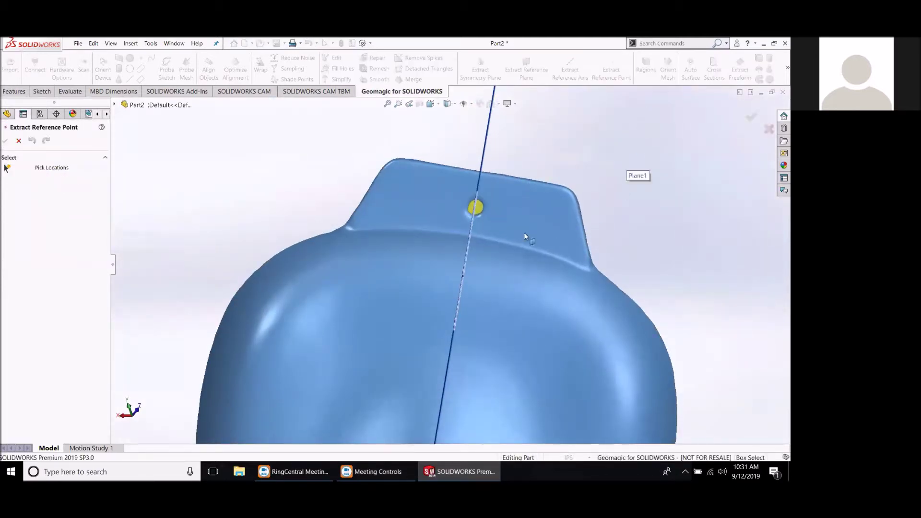
{"action": "left_click", "coordinate": [475, 208]}
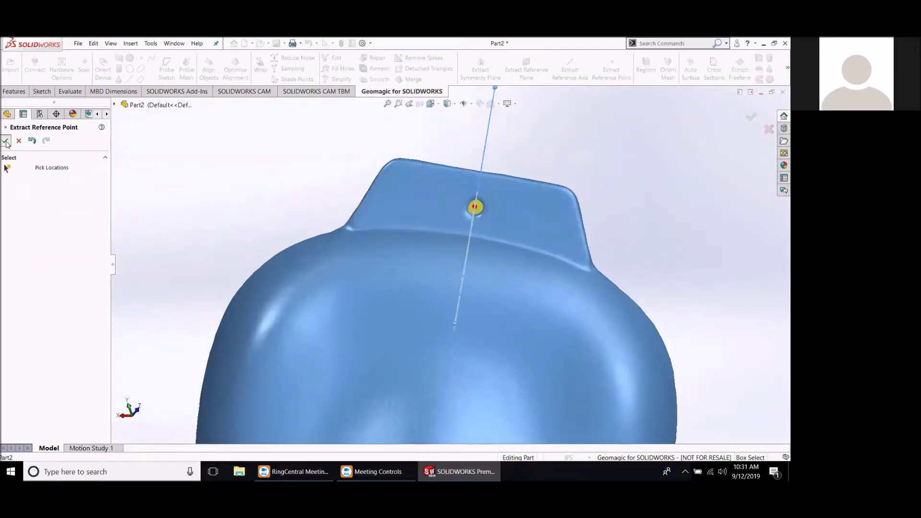
{"action": "left_click", "coordinate": [5, 141]}
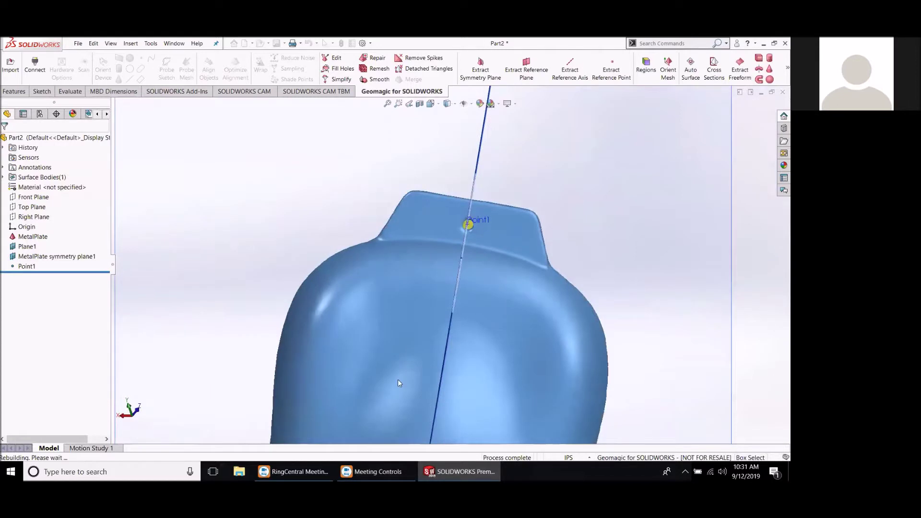
Start Orient Mesh on MetalPlate and set Point1 as the moving origin.
{"action": "scroll", "coordinate": [393, 390], "scroll_direction": "down", "scroll_amount": 1}
{"action": "middle_click_drag", "start_coordinate": [509, 323], "coordinate": [475, 346]}
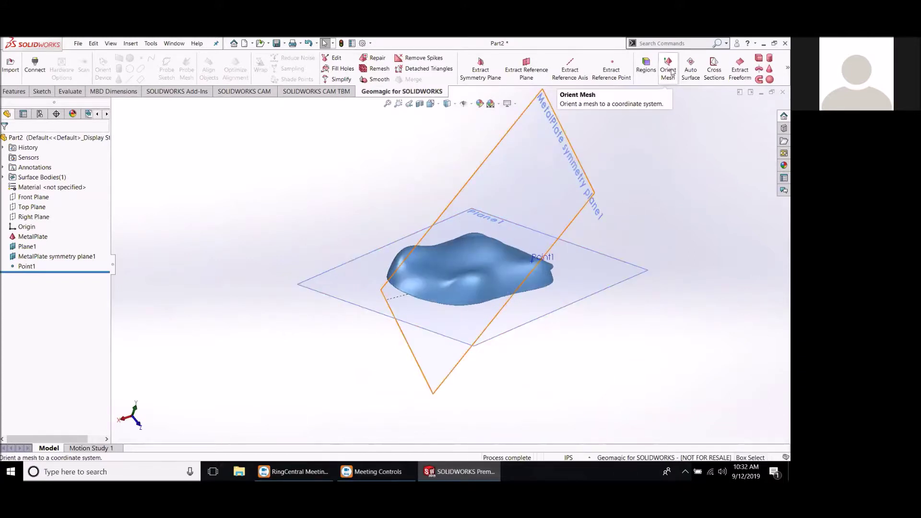
{"action": "left_click", "coordinate": [671, 72]}
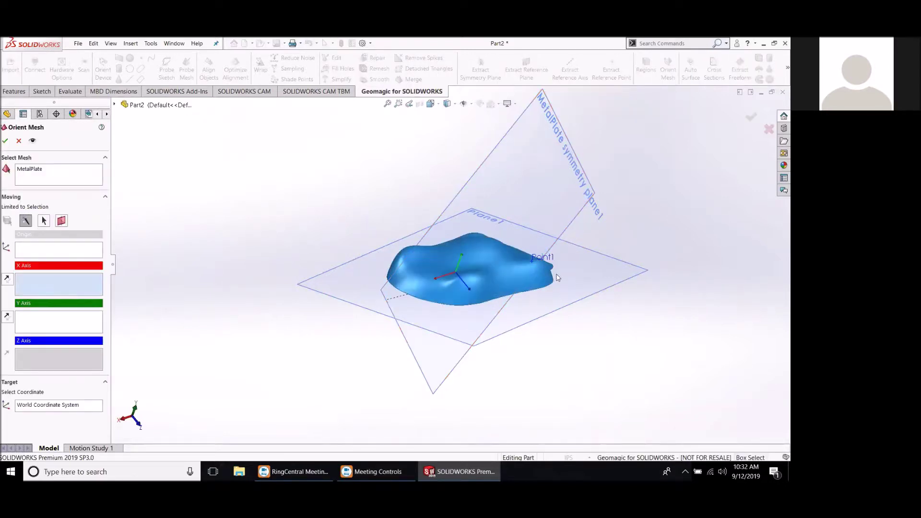
{"action": "left_click", "coordinate": [30, 254]}
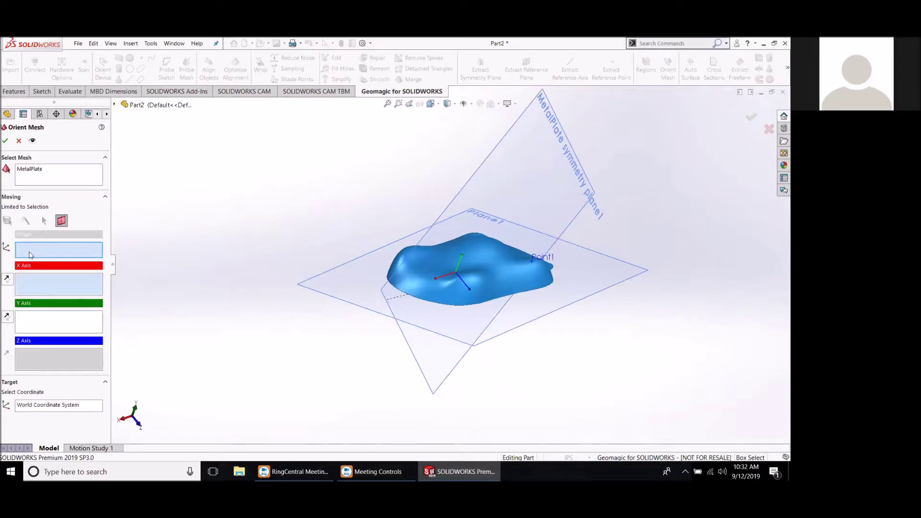
{"action": "left_click", "coordinate": [547, 263]}
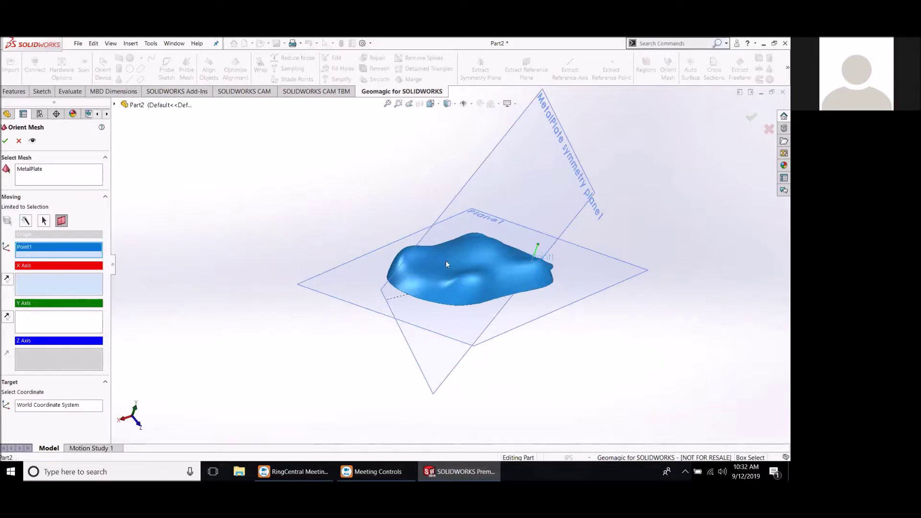
Assign Plane1 to the mesh's Y axis and flip its direction so it points toward the domed side.
{"action": "middle_click_drag", "start_coordinate": [330, 261], "coordinate": [328, 303]}
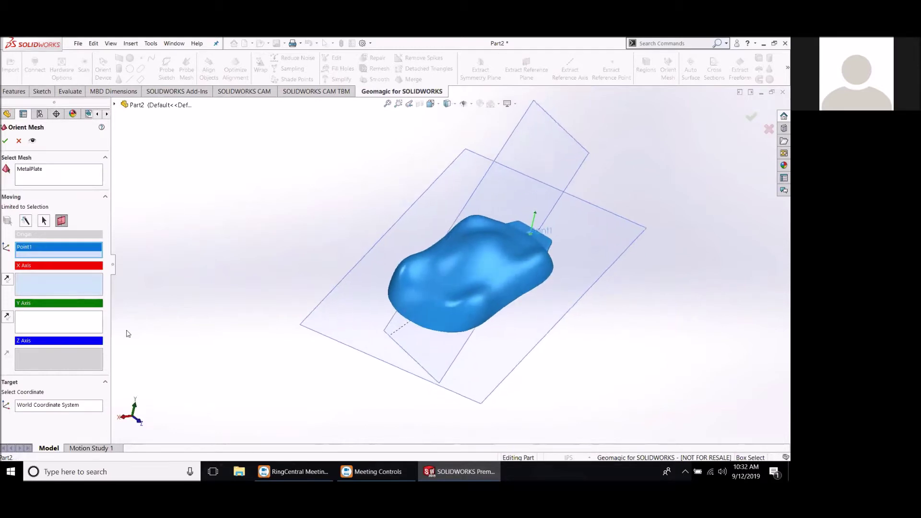
{"action": "left_click", "coordinate": [66, 322]}
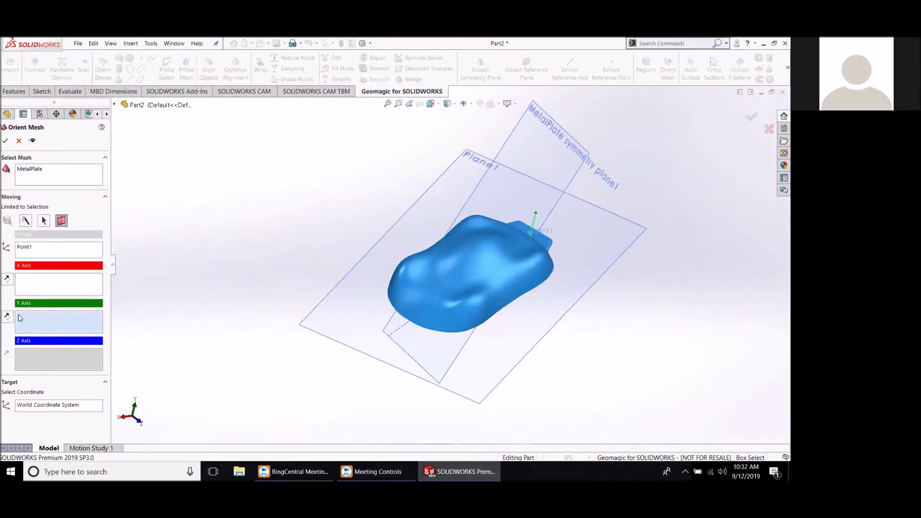
{"action": "left_click", "coordinate": [339, 309]}
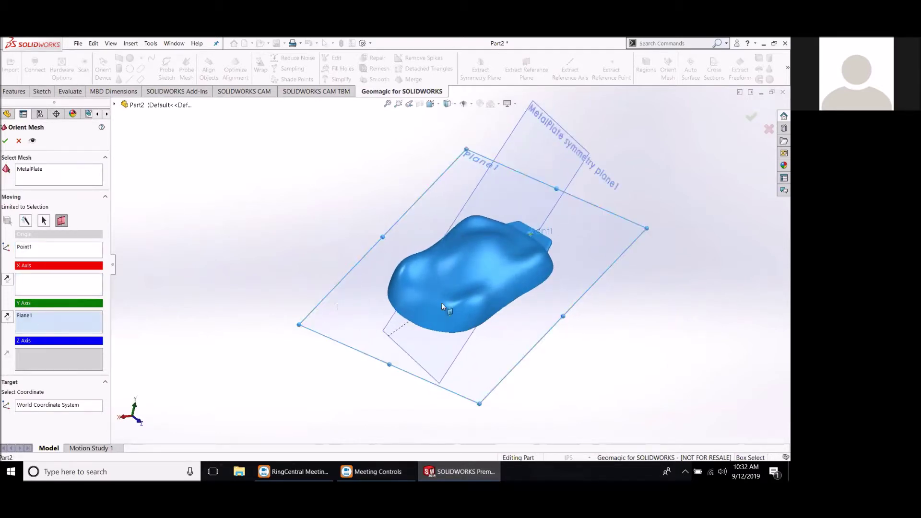
{"action": "middle_click_drag", "start_coordinate": [497, 294], "coordinate": [535, 317]}
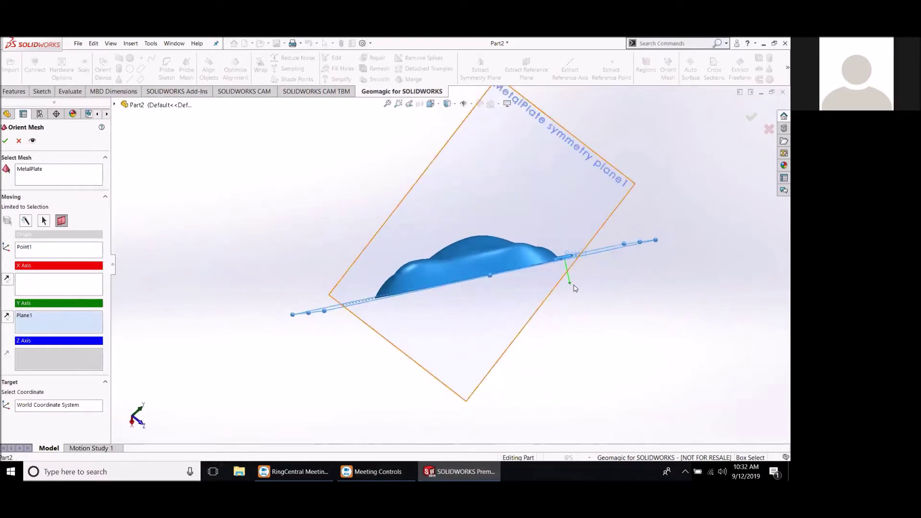
{"action": "left_click", "coordinate": [6, 319]}
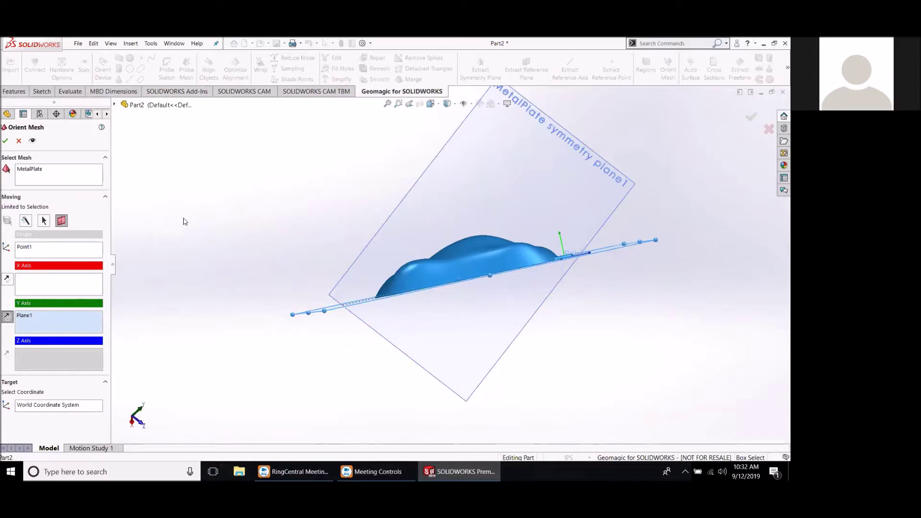
Assign MetalPlate symmetry plane1 to the mesh's X axis and apply the orientation to the World Coordinate System.
{"action": "left_click", "coordinate": [58, 287]}
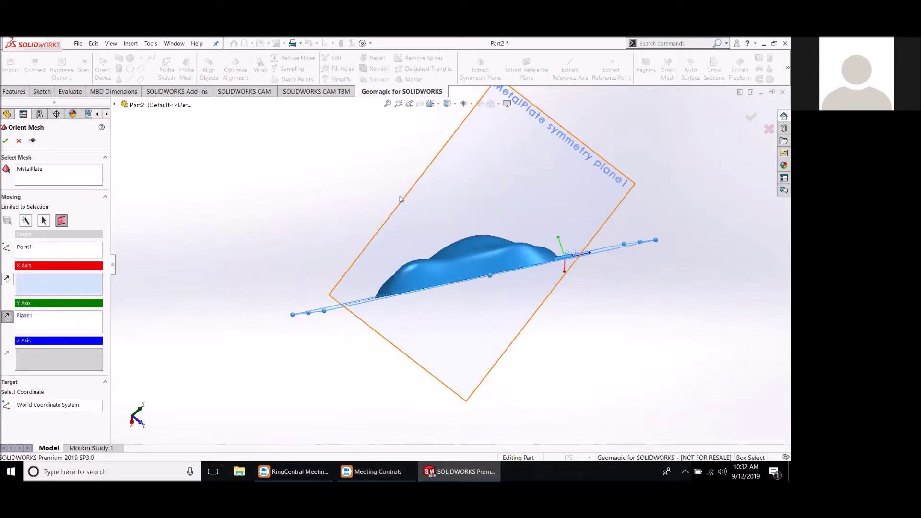
{"action": "left_click", "coordinate": [529, 191]}
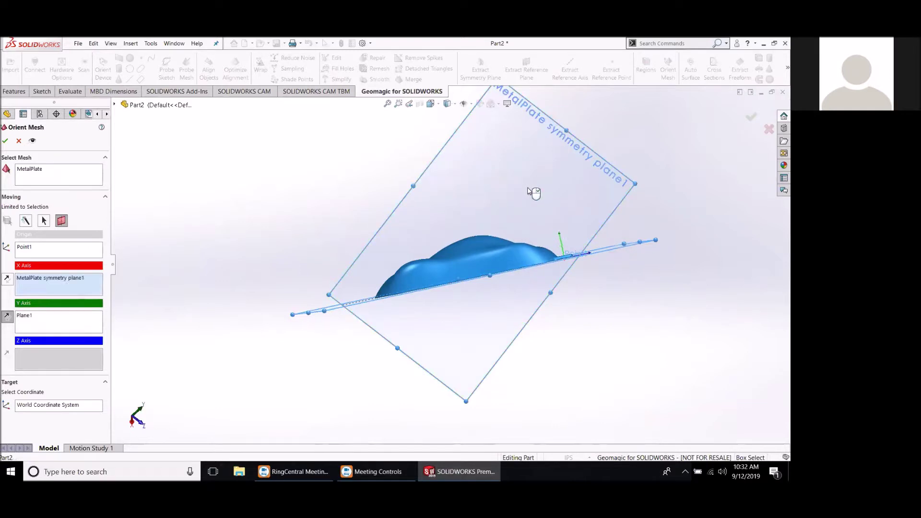
{"action": "middle_click_drag", "start_coordinate": [493, 201], "coordinate": [546, 274]}
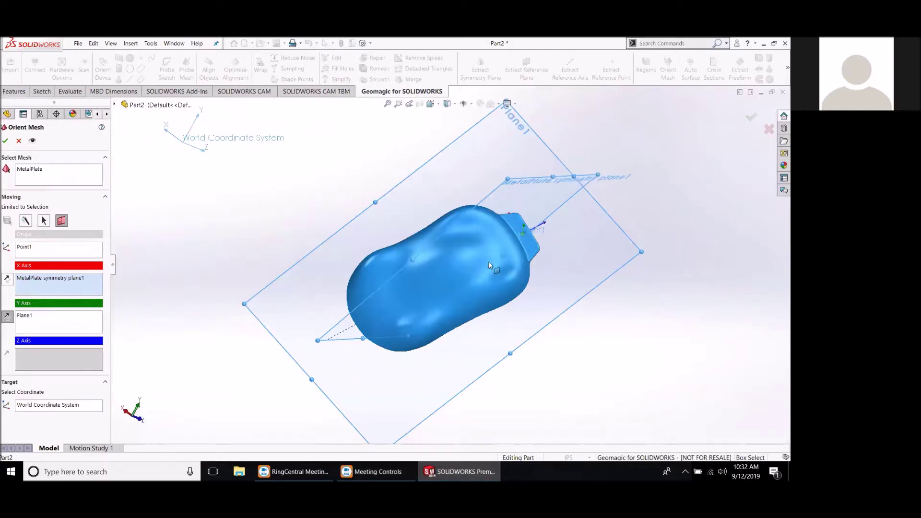
{"action": "left_click", "coordinate": [5, 142]}
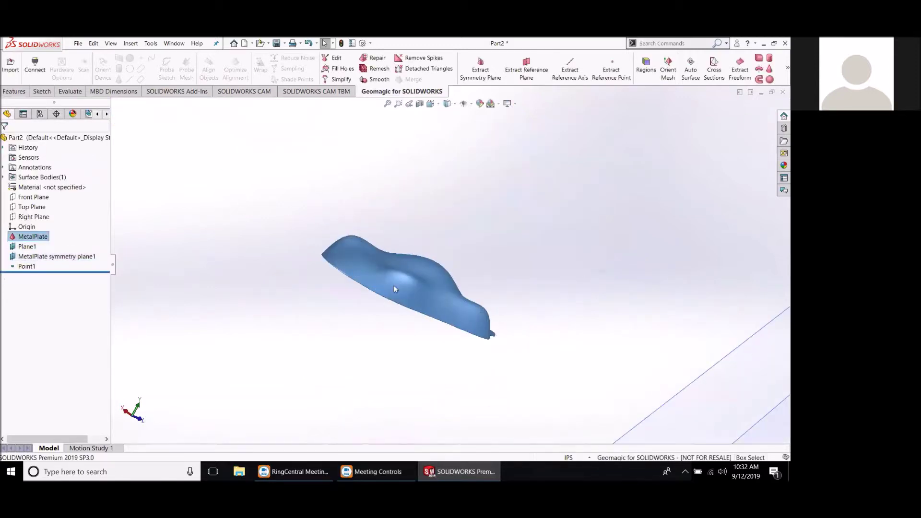
Delete Plane1, MetalPlate symmetry plane1 and Point1 together from the part.
{"action": "scroll", "coordinate": [413, 240], "scroll_direction": "up", "scroll_amount": 5}
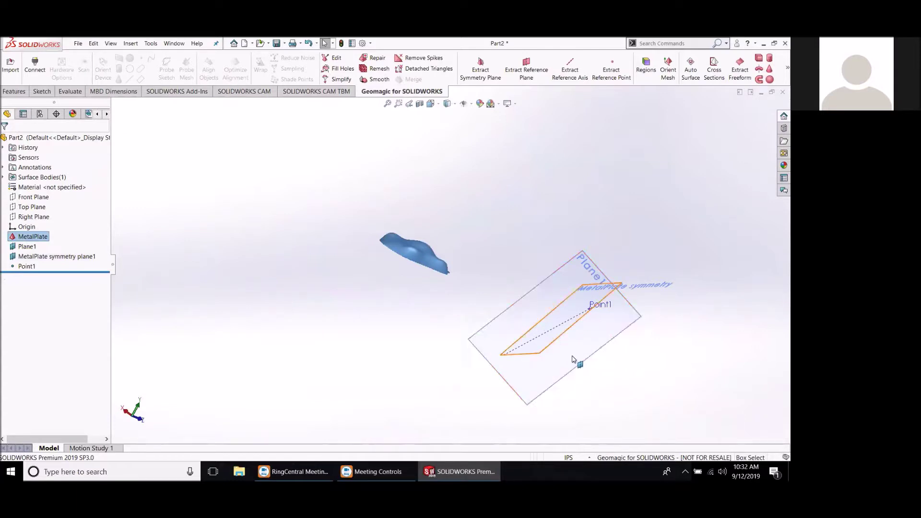
{"action": "left_click", "coordinate": [27, 247]}
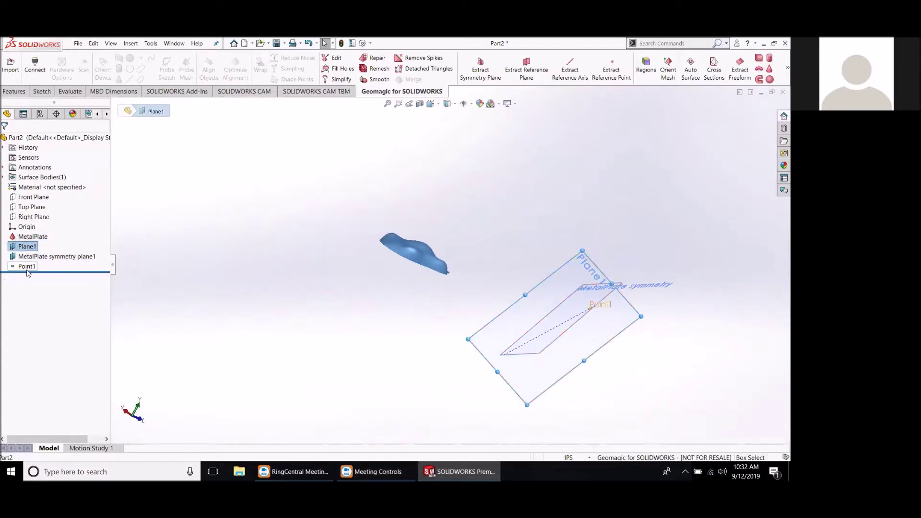
{"action": "left_click", "coordinate": [26, 267], "text": "shift"}
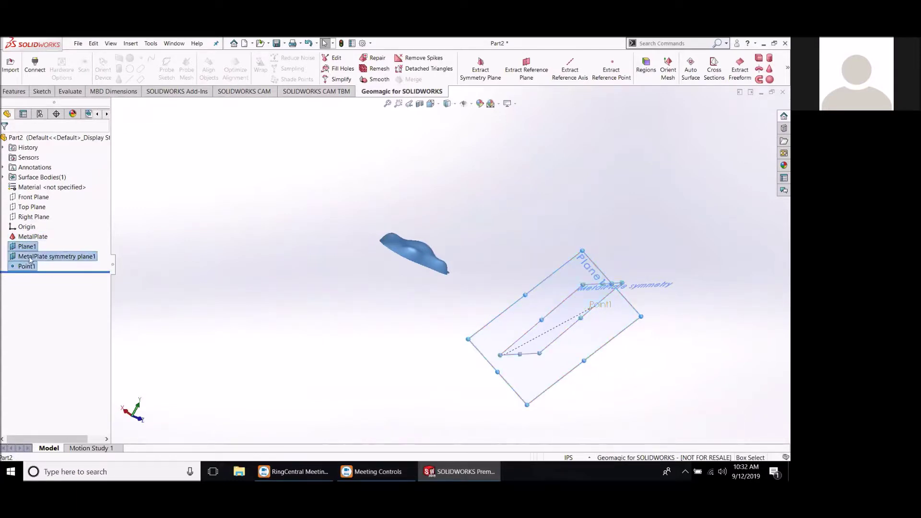
{"action": "right_click", "coordinate": [23, 267]}
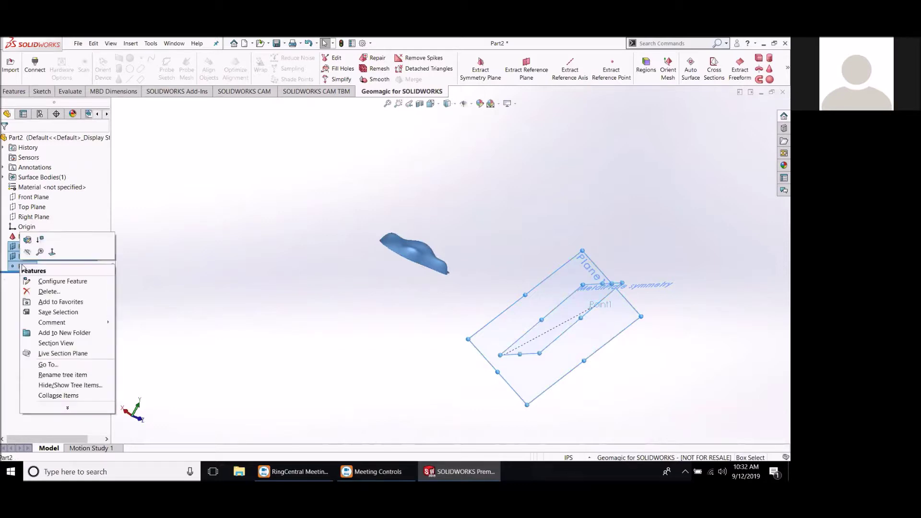
{"action": "left_click", "coordinate": [48, 291]}
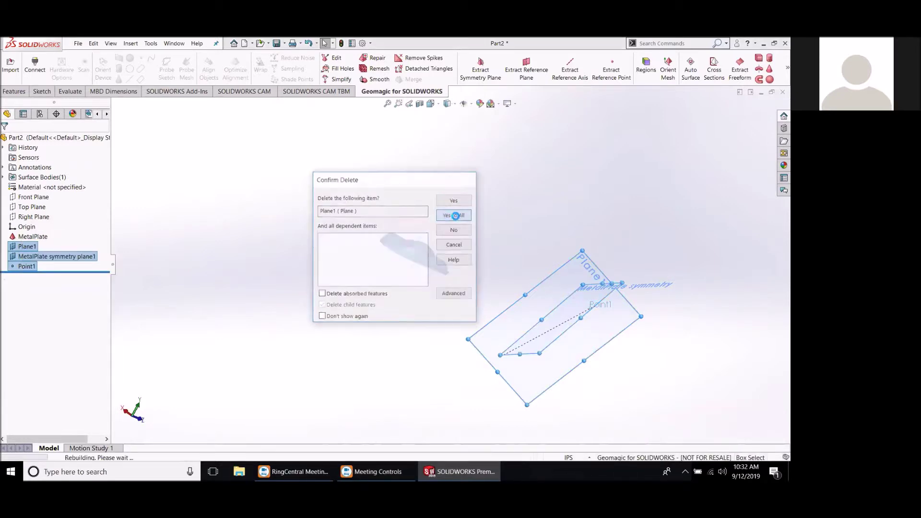
{"action": "left_click", "coordinate": [454, 215]}
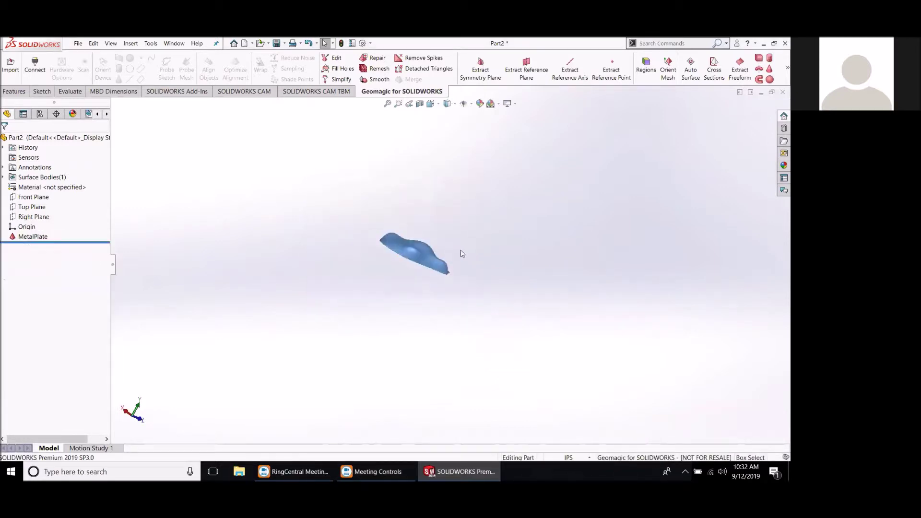
Show the default Front, Top and Right planes around the oriented mesh.
{"action": "right_click", "coordinate": [26, 198]}
{"action": "left_click", "coordinate": [41, 208]}
{"action": "right_click", "coordinate": [40, 209]}
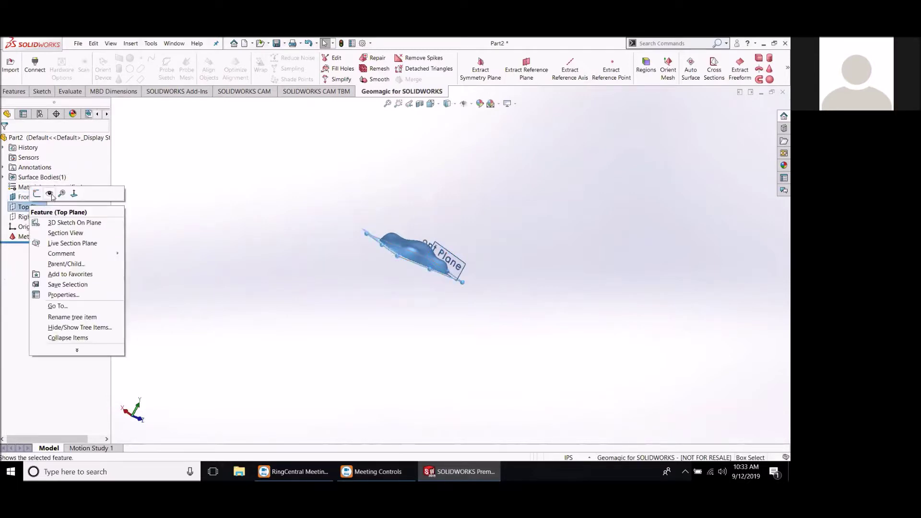
{"action": "left_click", "coordinate": [34, 216]}
{"action": "right_click", "coordinate": [33, 215]}
{"action": "left_click", "coordinate": [54, 206]}
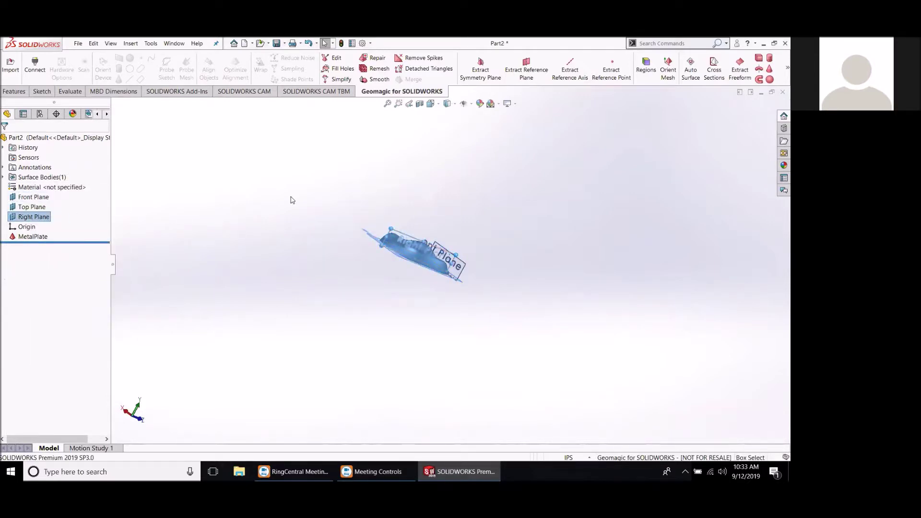
Examine the mesh's alignment with the default planes, both normal to the Top Plane and from oblique angles.
{"action": "middle_click_drag", "start_coordinate": [308, 186], "coordinate": [320, 353]}
{"action": "scroll", "coordinate": [320, 353], "scroll_direction": "down", "scroll_amount": 1}
{"action": "scroll", "coordinate": [476, 272], "scroll_direction": "up", "scroll_amount": 1}
{"action": "scroll", "coordinate": [482, 224], "scroll_direction": "down", "scroll_amount": 4}
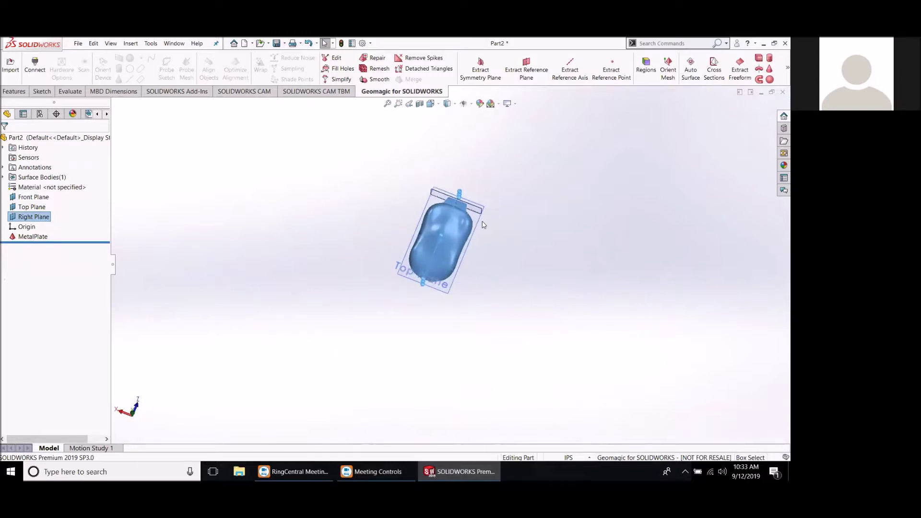
{"action": "scroll", "coordinate": [441, 250], "scroll_direction": "down", "scroll_amount": 2}
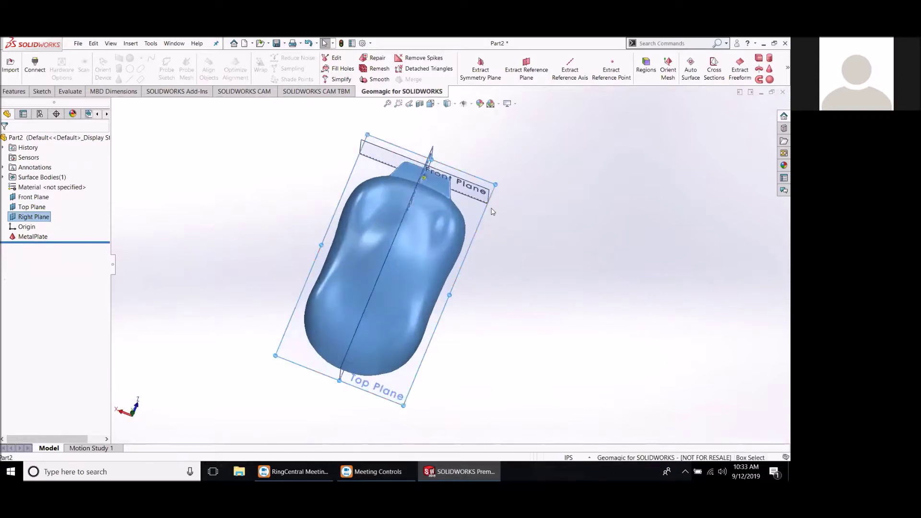
{"action": "right_click", "coordinate": [481, 212]}
{"action": "left_click", "coordinate": [530, 198]}
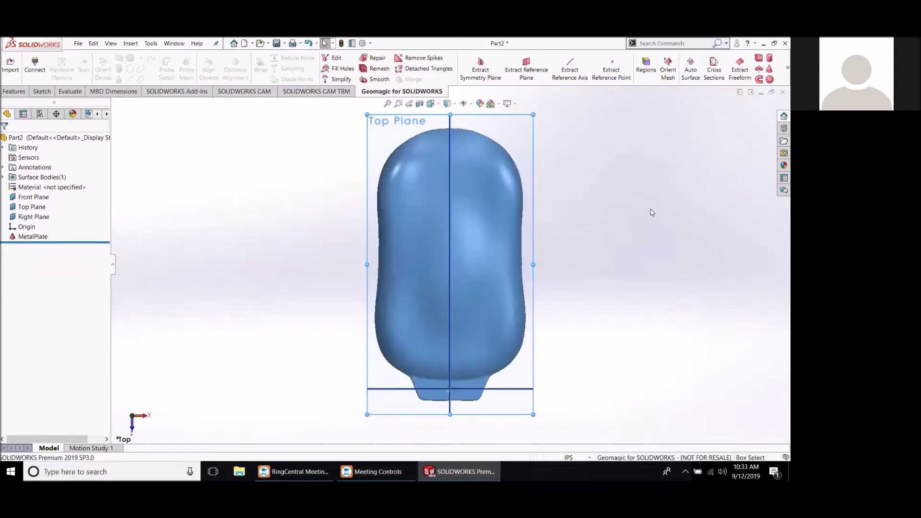
{"action": "left_click", "coordinate": [653, 205]}
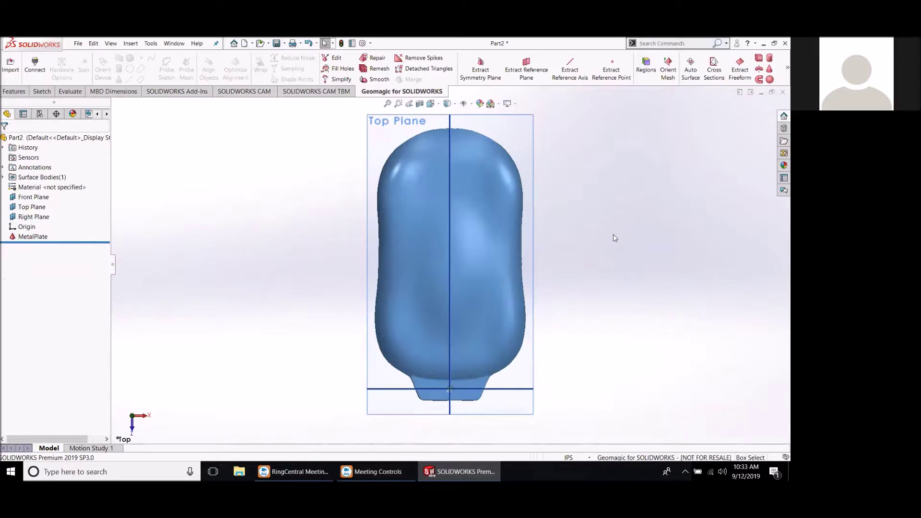
{"action": "middle_click_drag", "start_coordinate": [588, 278], "coordinate": [629, 230]}
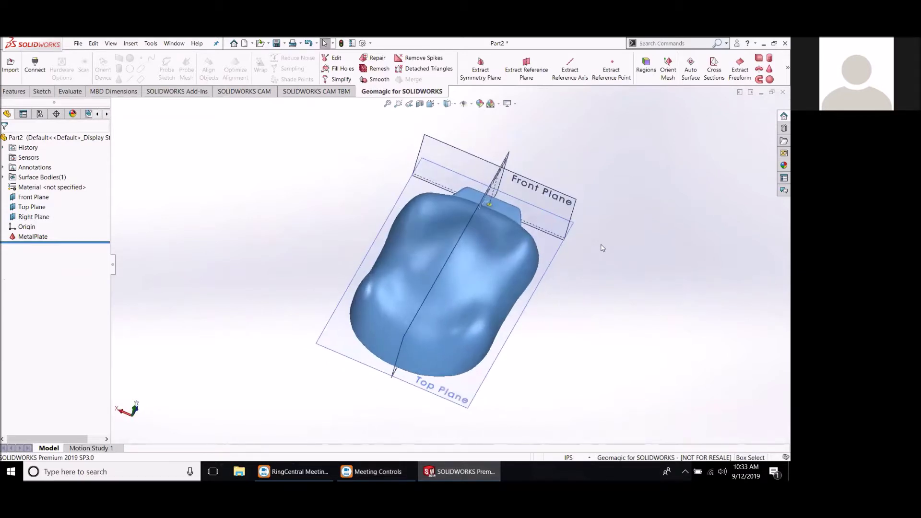
{"action": "middle_click_drag", "start_coordinate": [613, 272], "coordinate": [598, 255]}
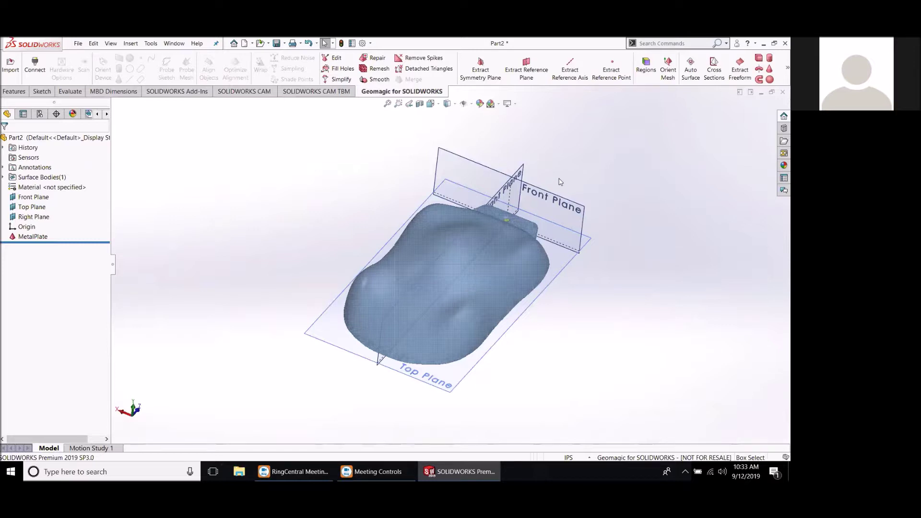
Hide the Right, Top and Front planes again.
{"action": "right_click", "coordinate": [19, 219]}
{"action": "left_click", "coordinate": [49, 215]}
{"action": "right_click", "coordinate": [41, 208]}
{"action": "left_click", "coordinate": [54, 196]}
{"action": "right_click", "coordinate": [43, 197]}
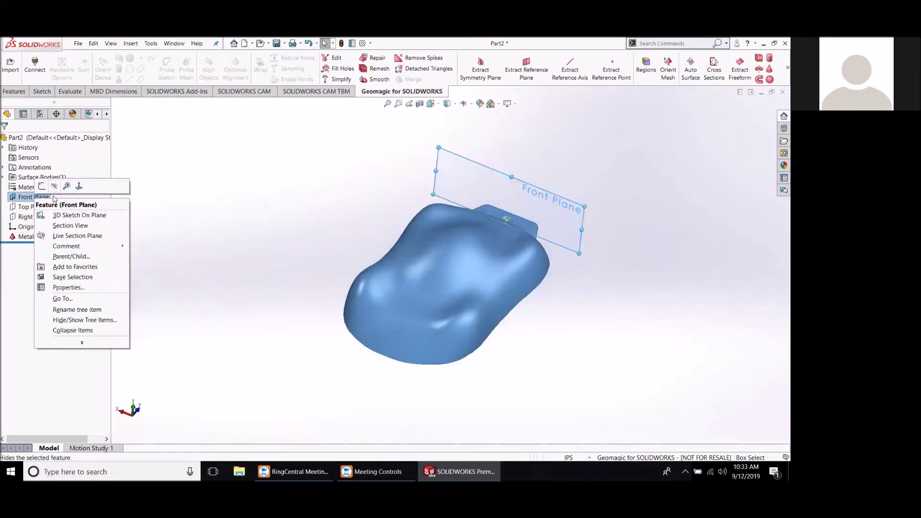
{"action": "left_click", "coordinate": [54, 190]}
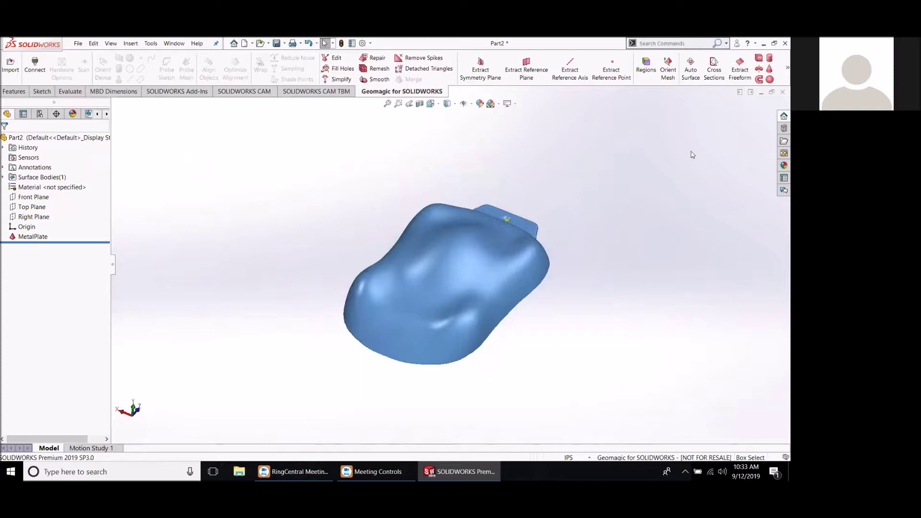
Extract a new freeform surface from the mesh's domed region using the Projection method with increased accuracy.
{"action": "left_click", "coordinate": [744, 69]}
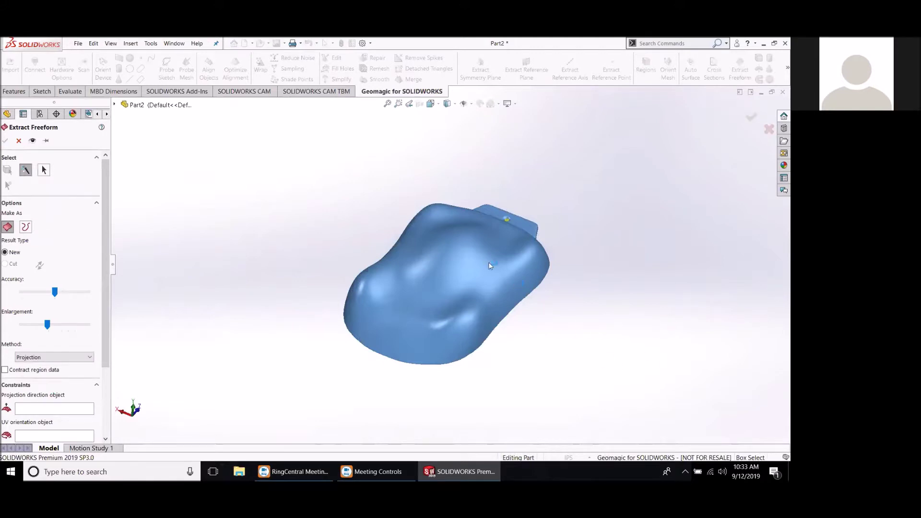
{"action": "left_click", "coordinate": [460, 268]}
{"action": "middle_click_drag", "start_coordinate": [516, 273], "coordinate": [480, 273]}
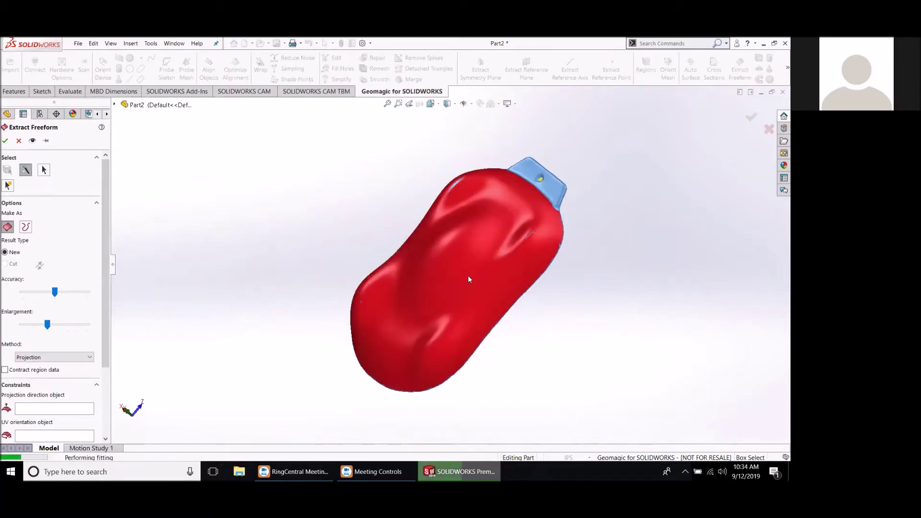
{"action": "middle_click_drag", "start_coordinate": [393, 288], "coordinate": [379, 291]}
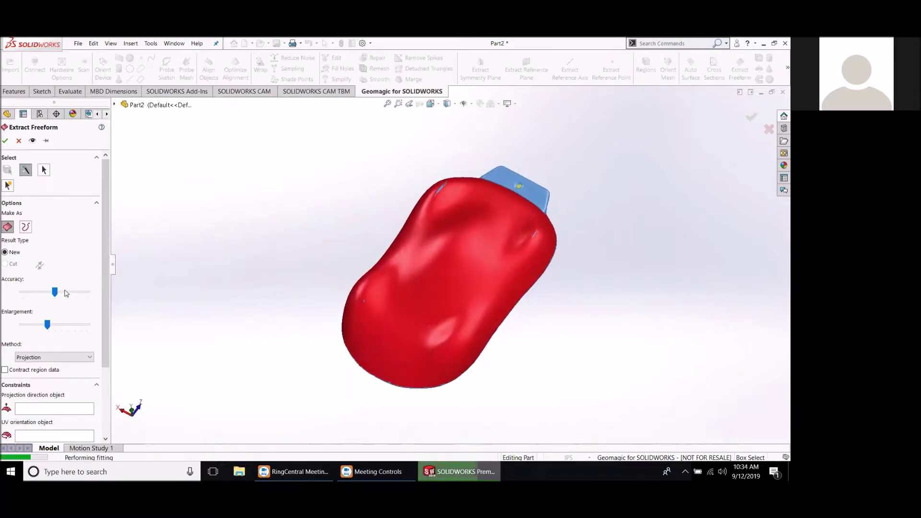
{"action": "left_click_drag", "start_coordinate": [54, 291], "coordinate": [70, 292]}
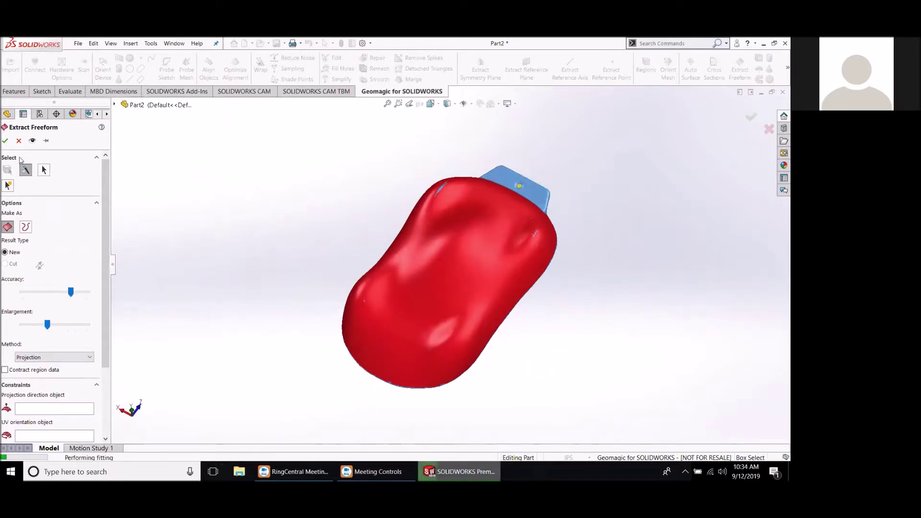
{"action": "left_click", "coordinate": [5, 140]}
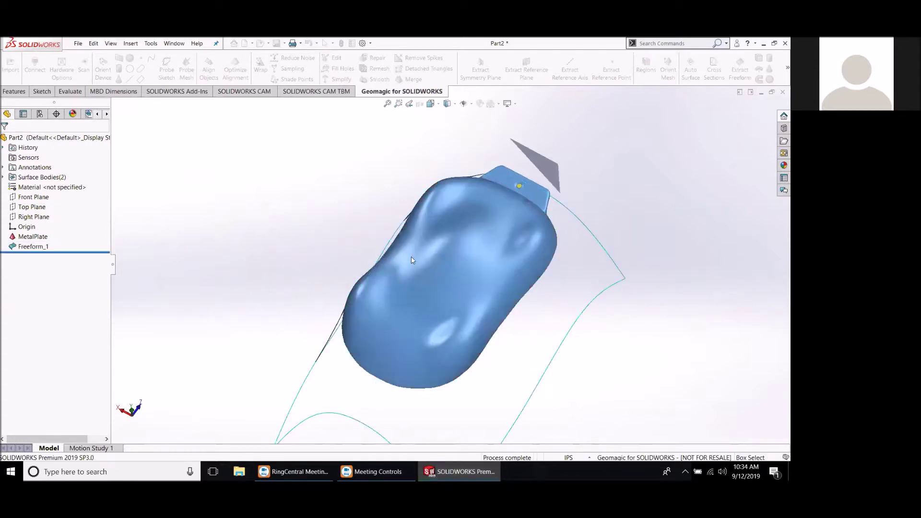
Examine the extracted freeform surface and how far it extends beyond the mesh from several angles.
{"action": "middle_click_drag", "start_coordinate": [613, 307], "coordinate": [581, 263]}
{"action": "scroll", "coordinate": [378, 191], "scroll_direction": "up", "scroll_amount": 2}
{"action": "scroll", "coordinate": [404, 201], "scroll_direction": "down", "scroll_amount": 3}
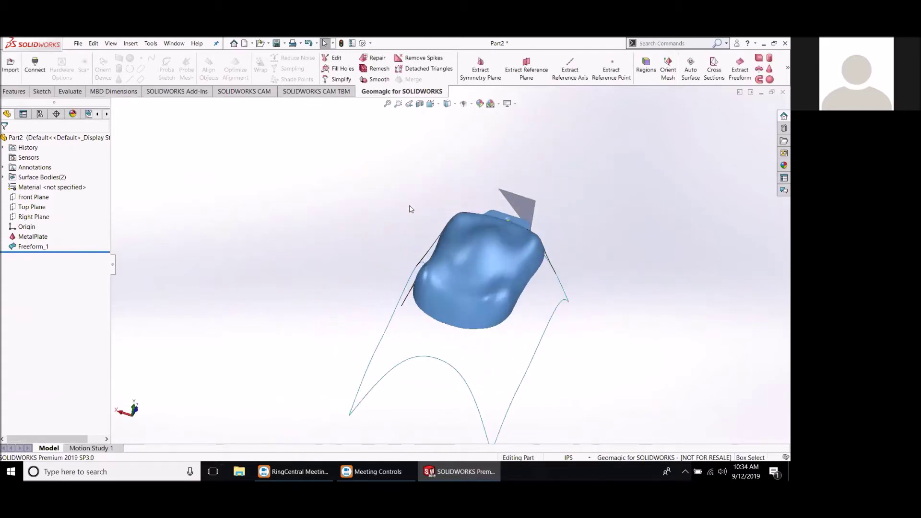
{"action": "middle_click_drag", "start_coordinate": [355, 295], "coordinate": [422, 355]}
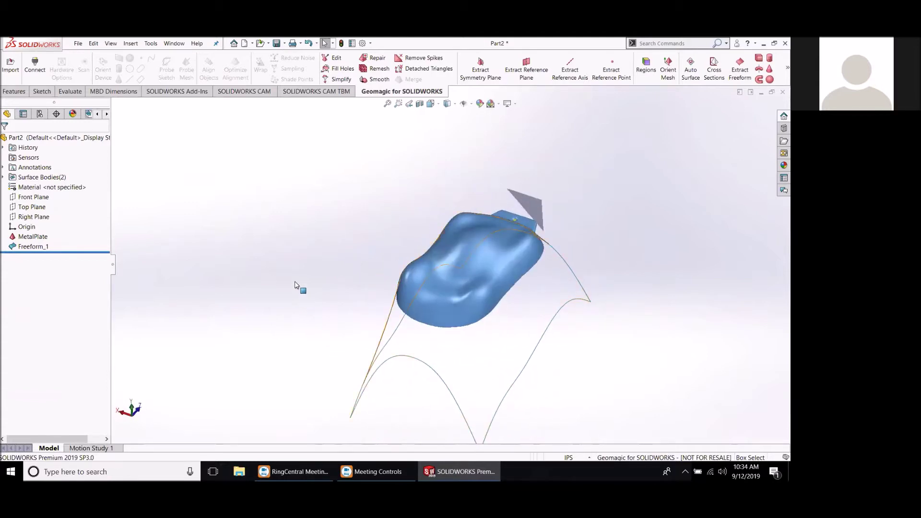
{"action": "middle_click_drag", "start_coordinate": [298, 288], "coordinate": [412, 285]}
{"action": "scroll", "coordinate": [412, 282], "scroll_direction": "down", "scroll_amount": 3}
{"action": "scroll", "coordinate": [689, 238], "scroll_direction": "up", "scroll_amount": 3}
{"action": "scroll", "coordinate": [586, 240], "scroll_direction": "down", "scroll_amount": 2}
Open a new sketch on the Top Plane.
{"action": "left_click", "coordinate": [32, 207]}
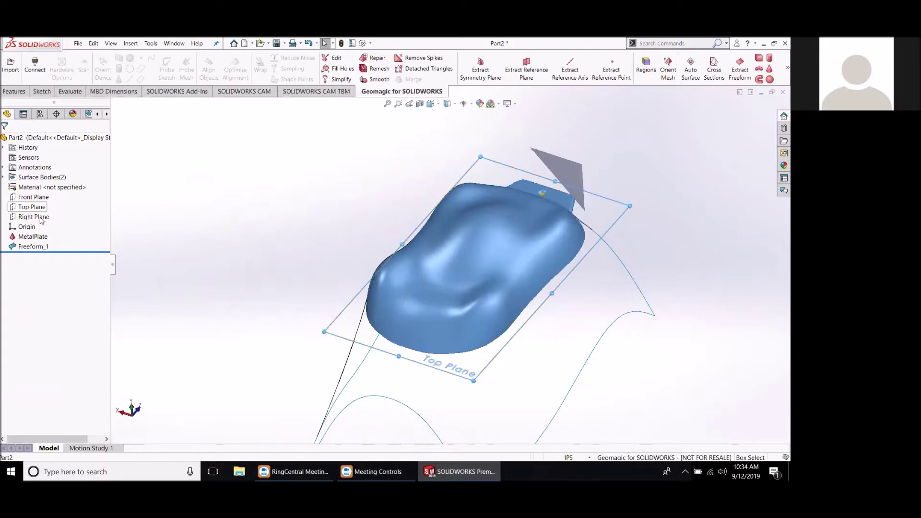
{"action": "left_click", "coordinate": [207, 249]}
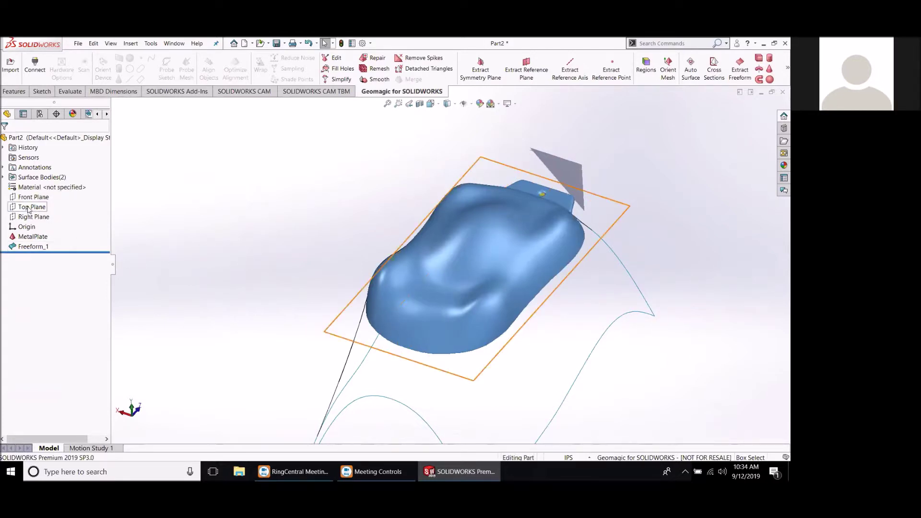
{"action": "left_click", "coordinate": [43, 92]}
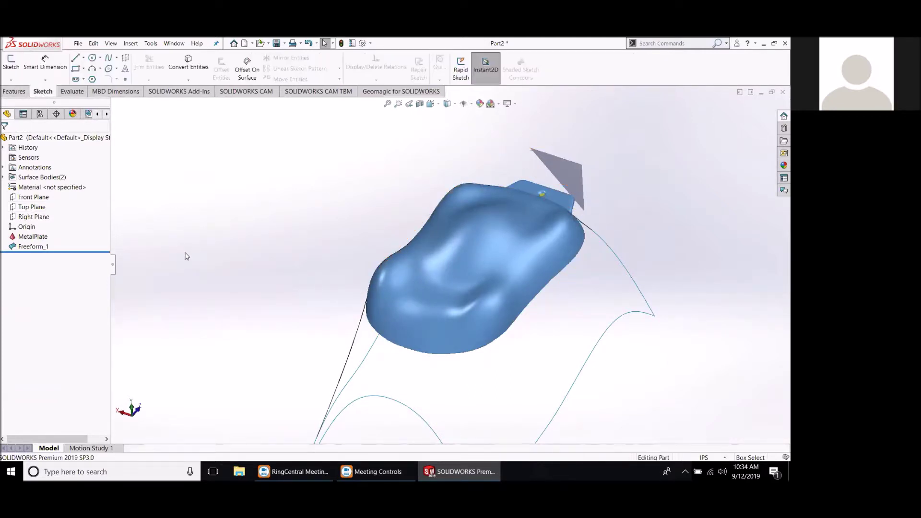
{"action": "left_click", "coordinate": [12, 62]}
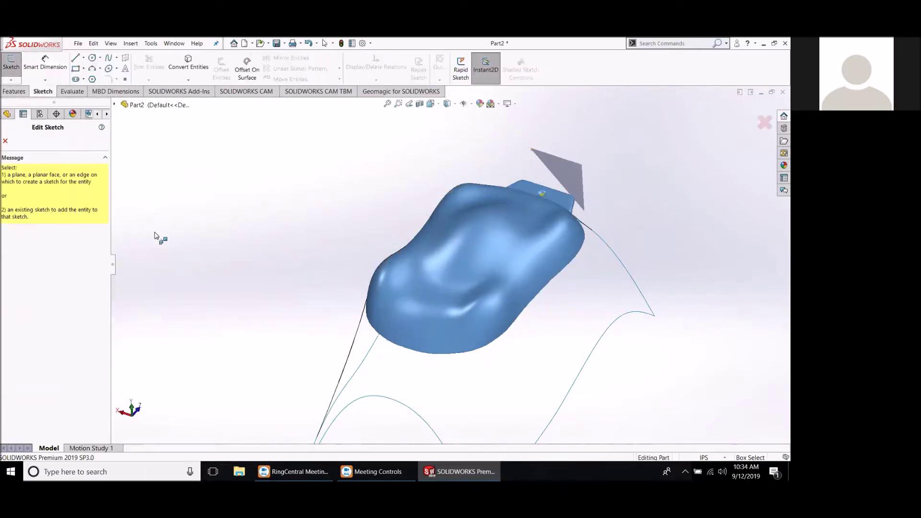
{"action": "left_click", "coordinate": [115, 104]}
{"action": "left_click", "coordinate": [146, 175]}
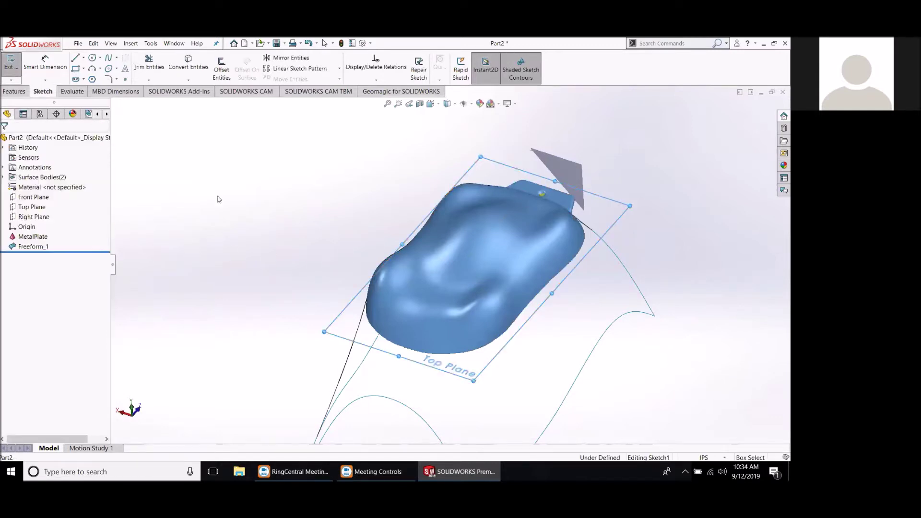
Sketch a corner rectangle about 208 in long on the Top Plane, enclosing the whole mesh including the tab.
{"action": "left_click", "coordinate": [77, 69]}
{"action": "mouse_move", "coordinate": [643, 263]}
{"action": "middle_mouse_down"}
{"action": "mouse_move", "coordinate": [599, 282]}
{"action": "mouse_move", "coordinate": [641, 401]}
{"action": "mouse_move", "coordinate": [432, 243]}
{"action": "middle_mouse_up"}
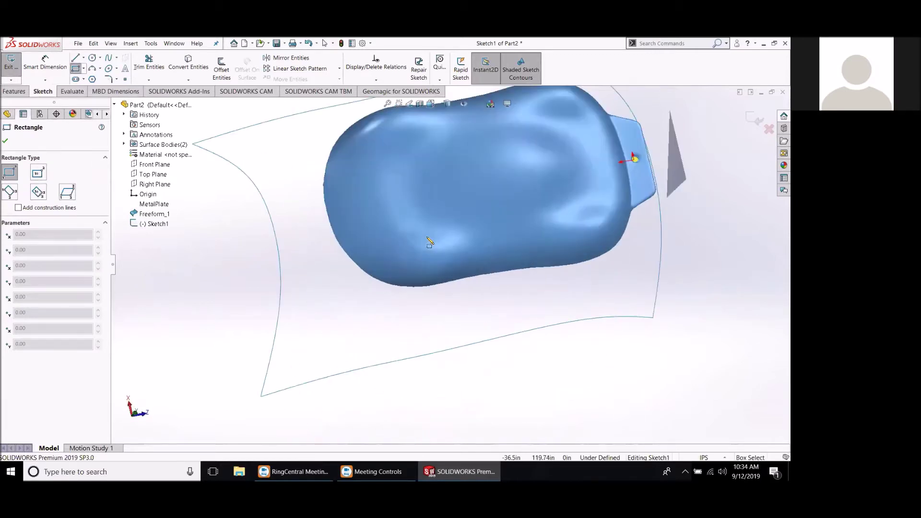
{"action": "scroll", "coordinate": [353, 167], "scroll_direction": "up", "scroll_amount": 3}
{"action": "left_click", "coordinate": [350, 160]}
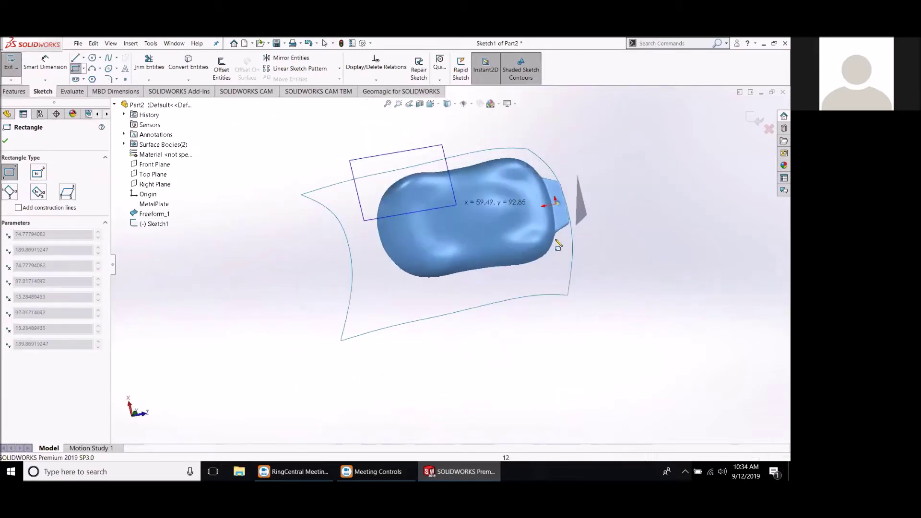
{"action": "left_click", "coordinate": [593, 277]}
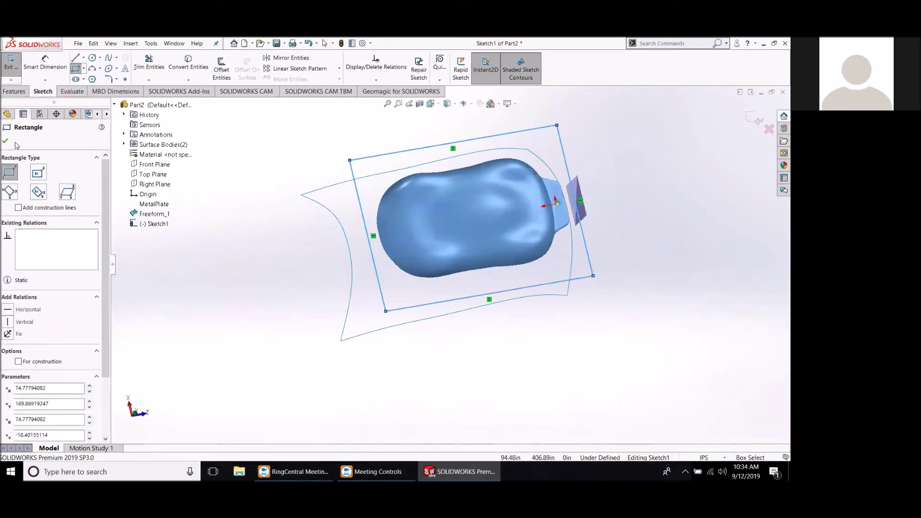
Finish the rectangle tool and exit the Top Plane sketch.
{"action": "key", "text": "Escape"}
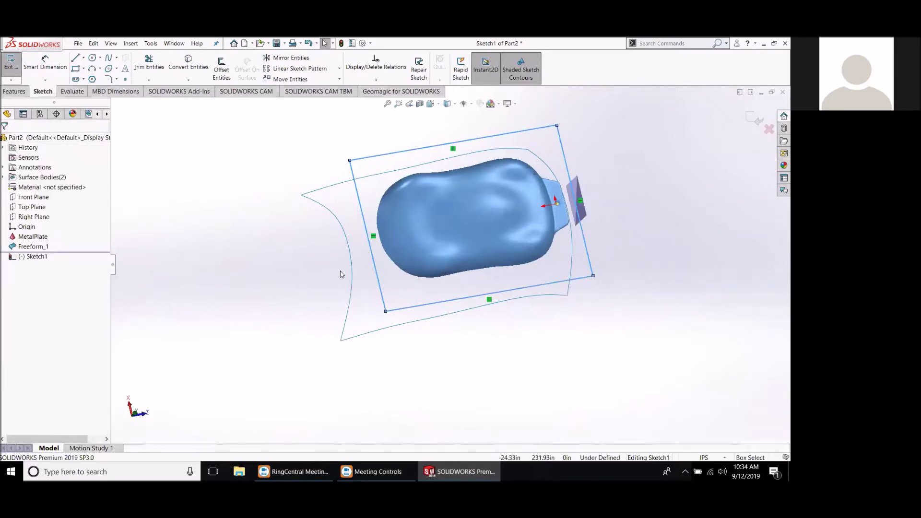
{"action": "left_click", "coordinate": [754, 119]}
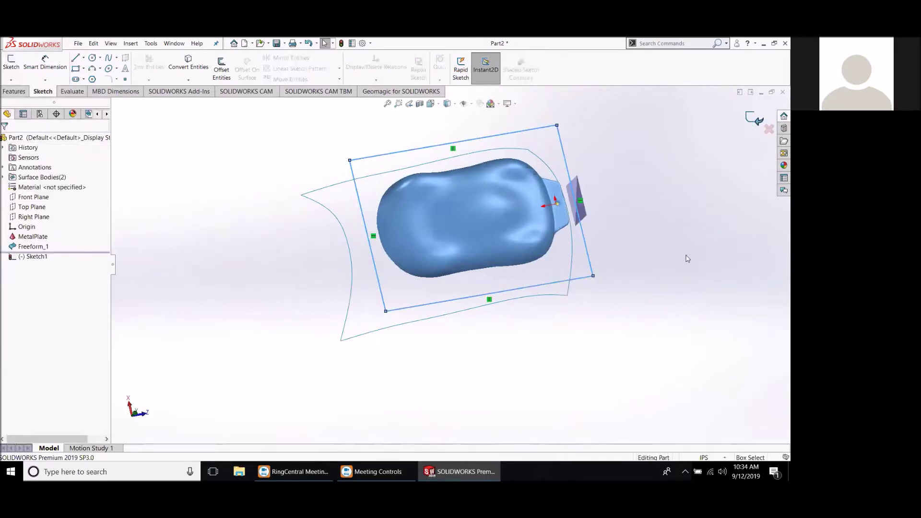
{"action": "mouse_move", "coordinate": [709, 293]}
{"action": "middle_mouse_down"}
{"action": "mouse_move", "coordinate": [689, 262]}
{"action": "mouse_move", "coordinate": [734, 214]}
{"action": "mouse_move", "coordinate": [684, 243]}
{"action": "mouse_move", "coordinate": [210, 80]}
{"action": "middle_mouse_up"}
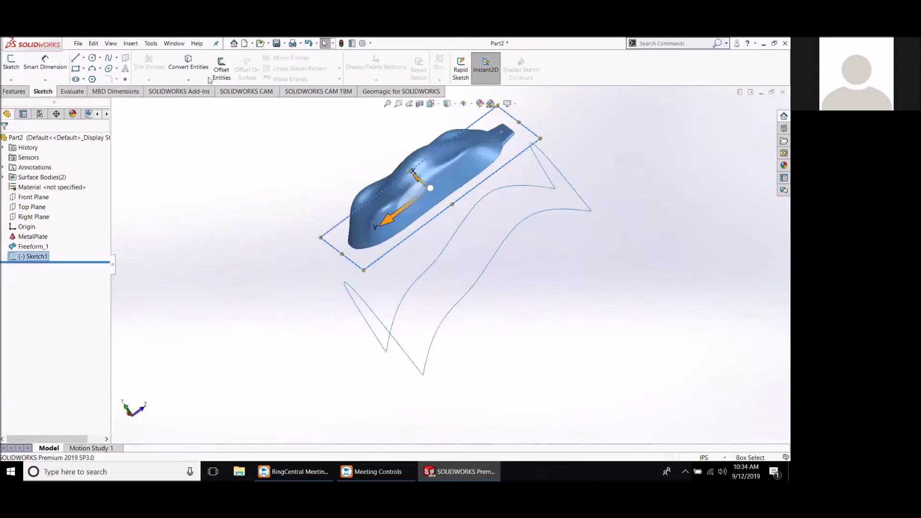
{"action": "left_click", "coordinate": [150, 43]}
{"action": "left_click", "coordinate": [150, 43]}
{"action": "left_click", "coordinate": [131, 43]}
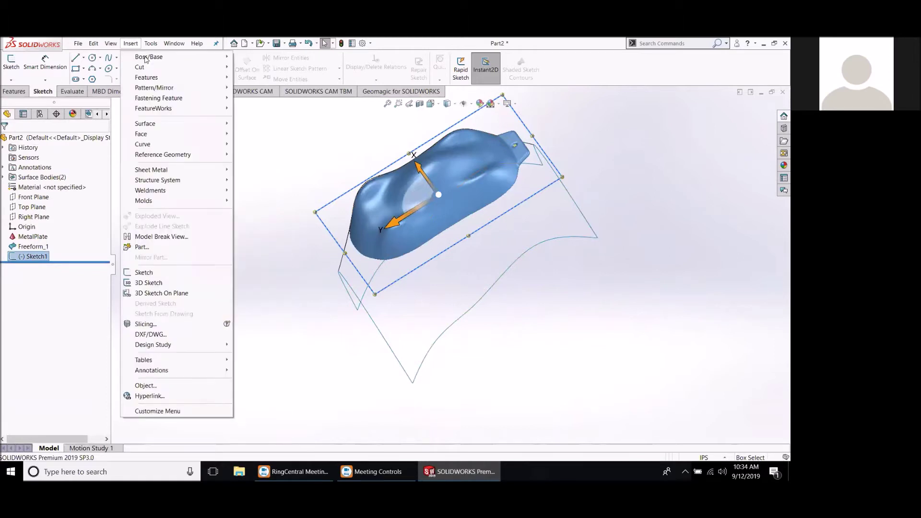
{"action": "mouse_move", "coordinate": [174, 124]}
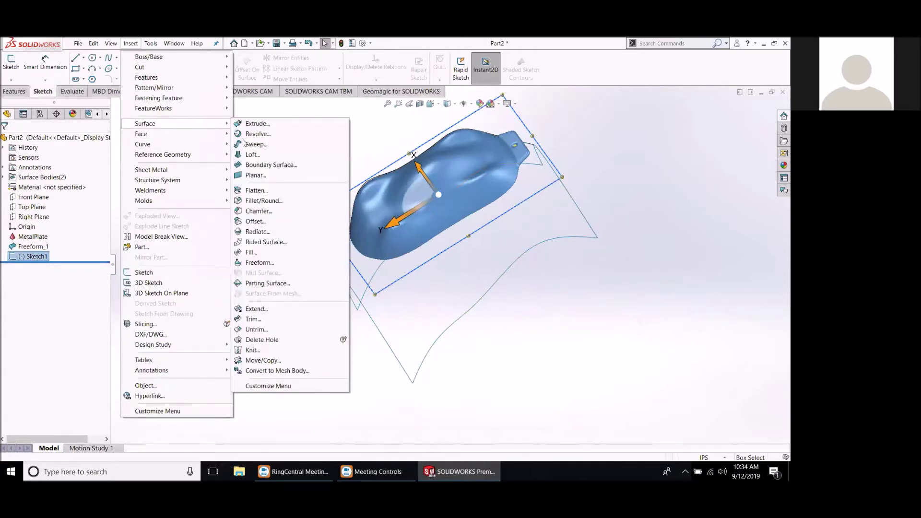
{"action": "left_click", "coordinate": [268, 175]}
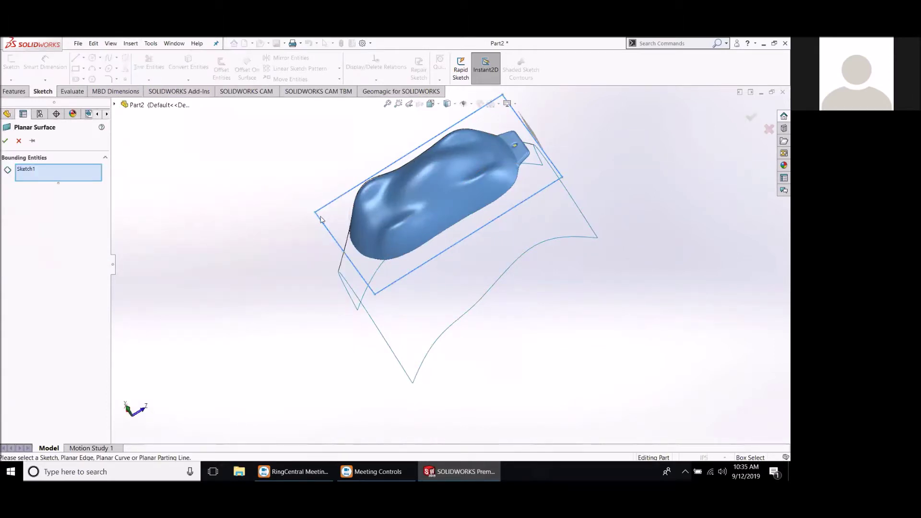
{"action": "left_click", "coordinate": [326, 234]}
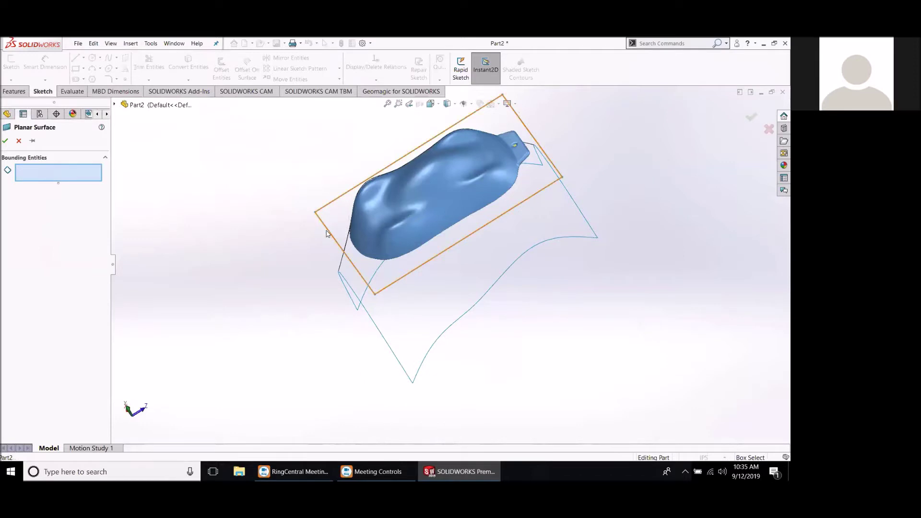
{"action": "left_click", "coordinate": [6, 141]}
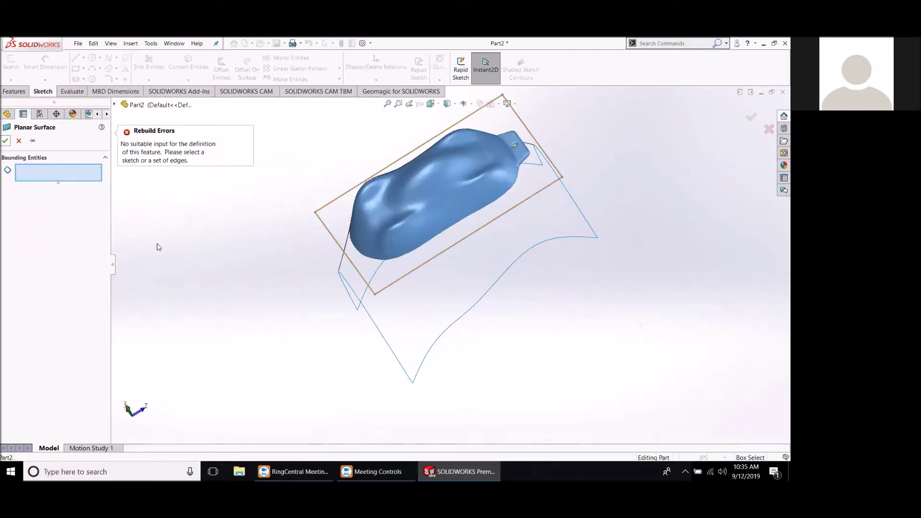
{"action": "left_click", "coordinate": [21, 142]}
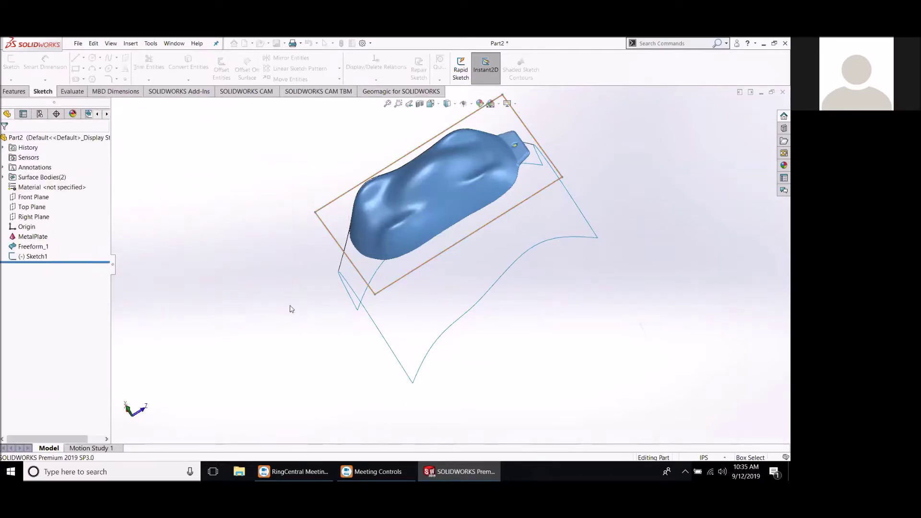
Create a planar surface bounded by the rectangle sketch around the mesh.
{"action": "scroll", "coordinate": [310, 280], "scroll_direction": "up", "scroll_amount": 2}
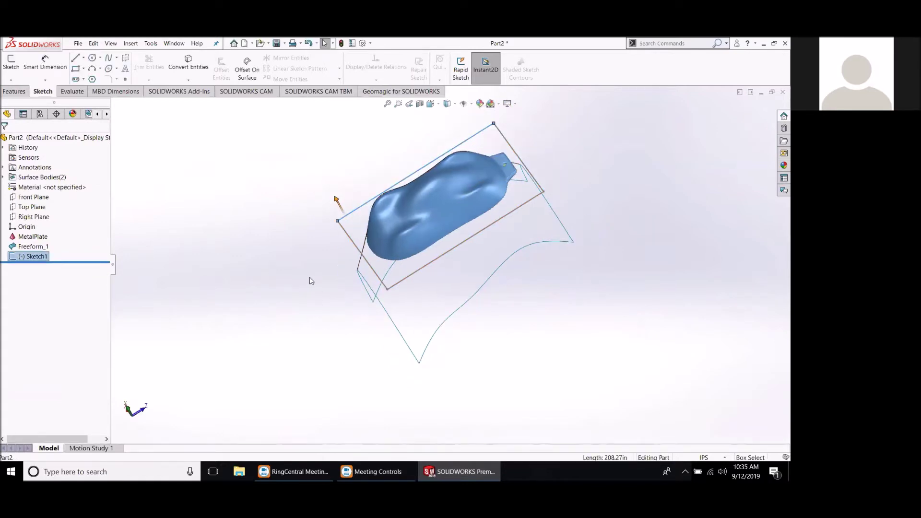
{"action": "scroll", "coordinate": [309, 275], "scroll_direction": "down", "scroll_amount": 2}
{"action": "scroll", "coordinate": [513, 132], "scroll_direction": "up", "scroll_amount": 3}
{"action": "scroll", "coordinate": [485, 184], "scroll_direction": "down", "scroll_amount": 1}
{"action": "scroll", "coordinate": [443, 250], "scroll_direction": "down", "scroll_amount": 3}
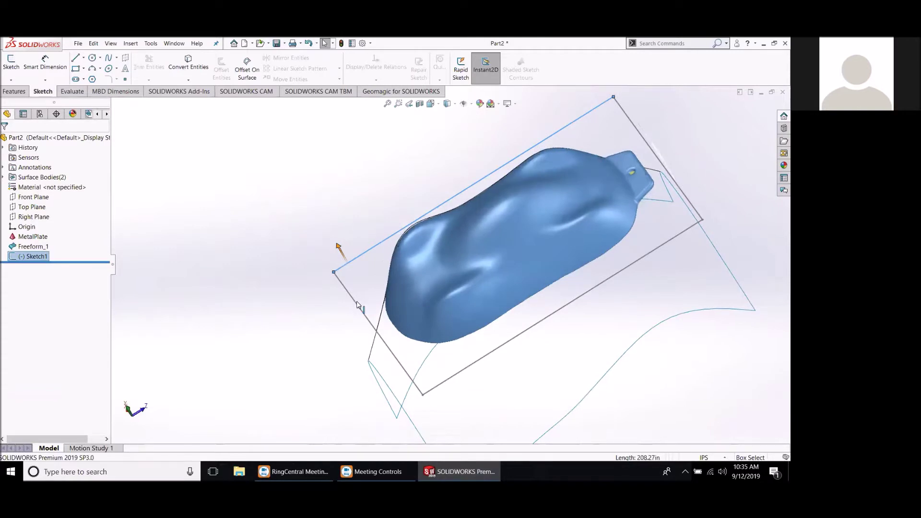
{"action": "left_click", "coordinate": [348, 287]}
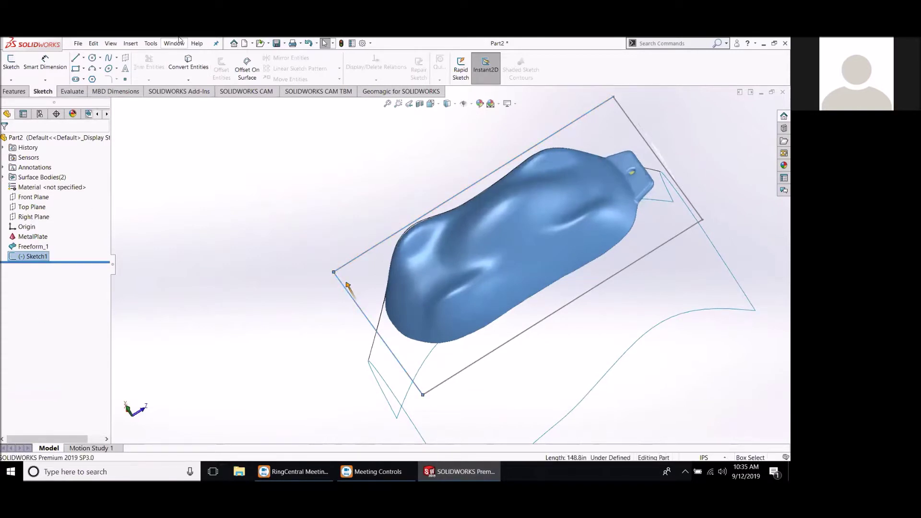
{"action": "left_click", "coordinate": [151, 43]}
{"action": "mouse_move", "coordinate": [131, 43]}
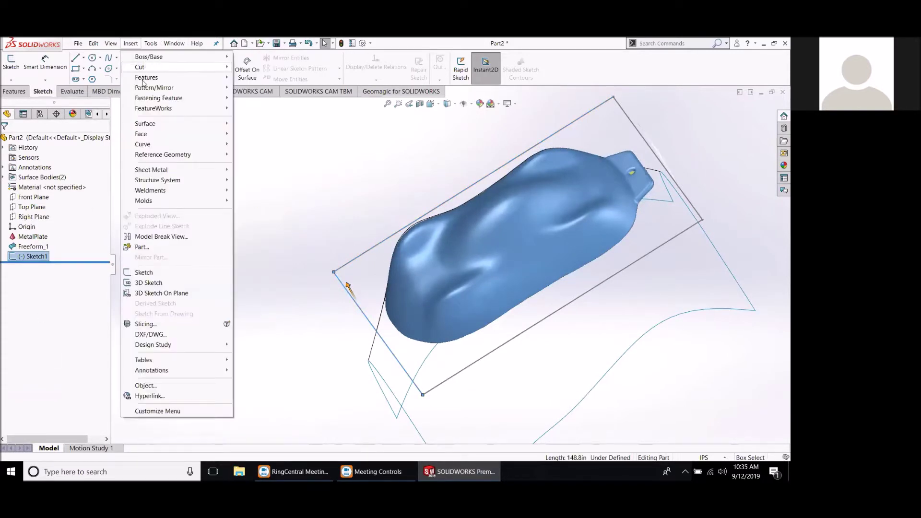
{"action": "mouse_move", "coordinate": [158, 129]}
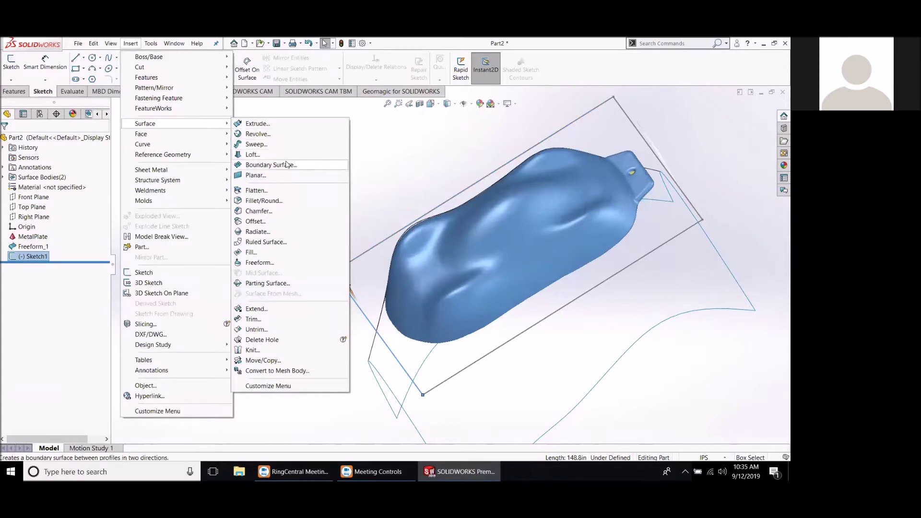
{"action": "left_click", "coordinate": [272, 179]}
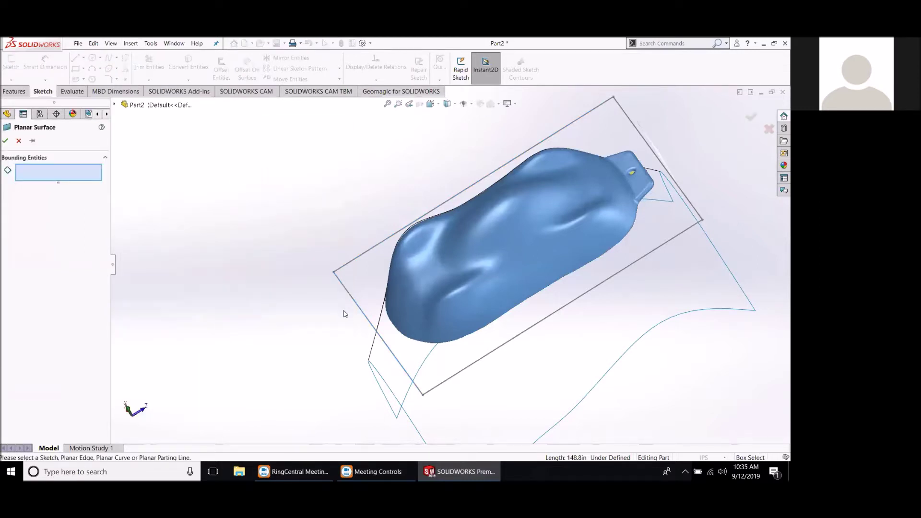
{"action": "left_click", "coordinate": [348, 266]}
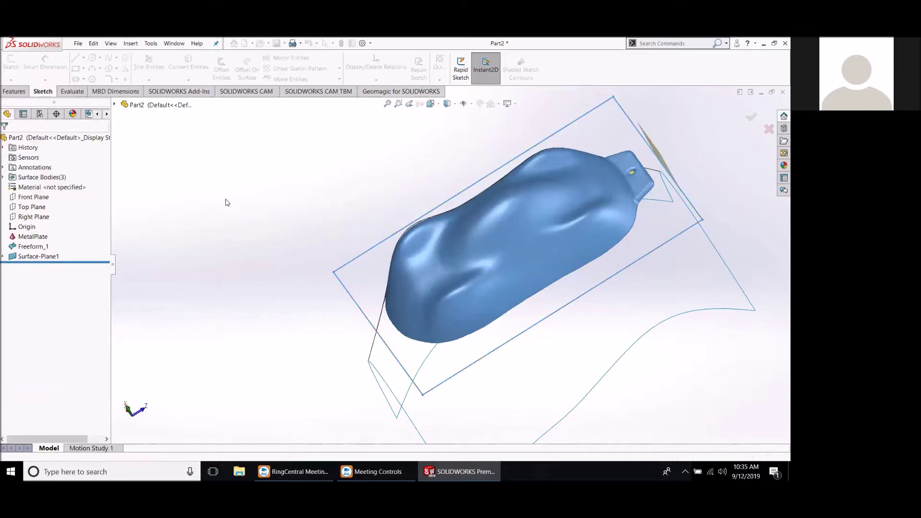
{"action": "middle_click_drag", "start_coordinate": [232, 269], "coordinate": [497, 195]}
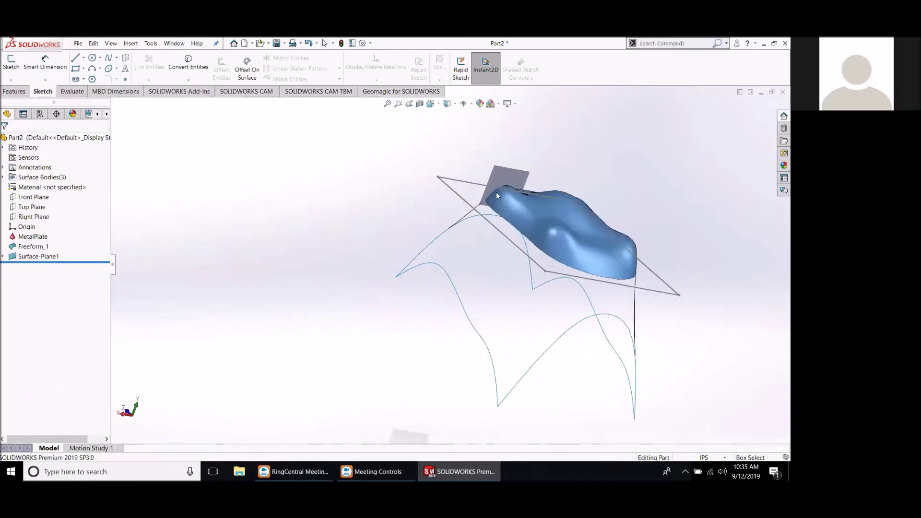
{"action": "middle_click_drag", "start_coordinate": [202, 263], "coordinate": [233, 275]}
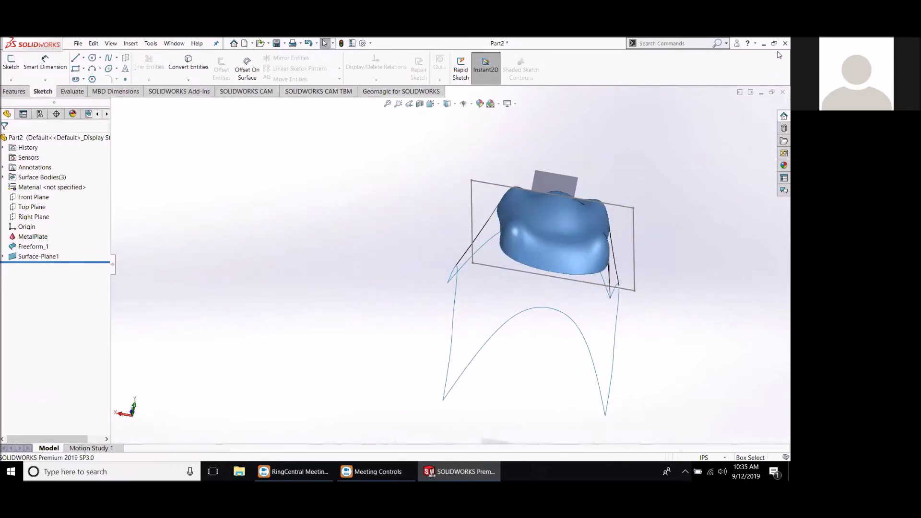
Close SOLIDWORKS without saving the modified part and launch SOLIDWORKS 2019 again from the desktop.
{"action": "left_click", "coordinate": [785, 43]}
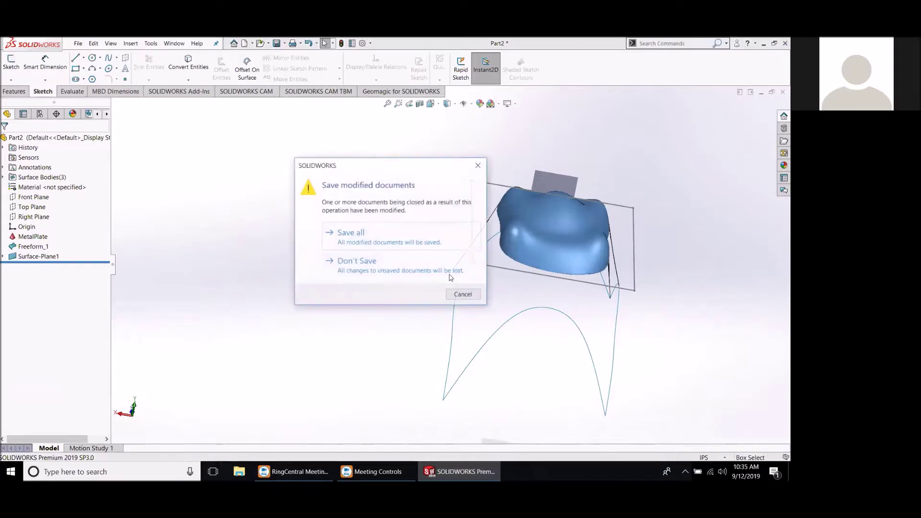
{"action": "left_click", "coordinate": [410, 282]}
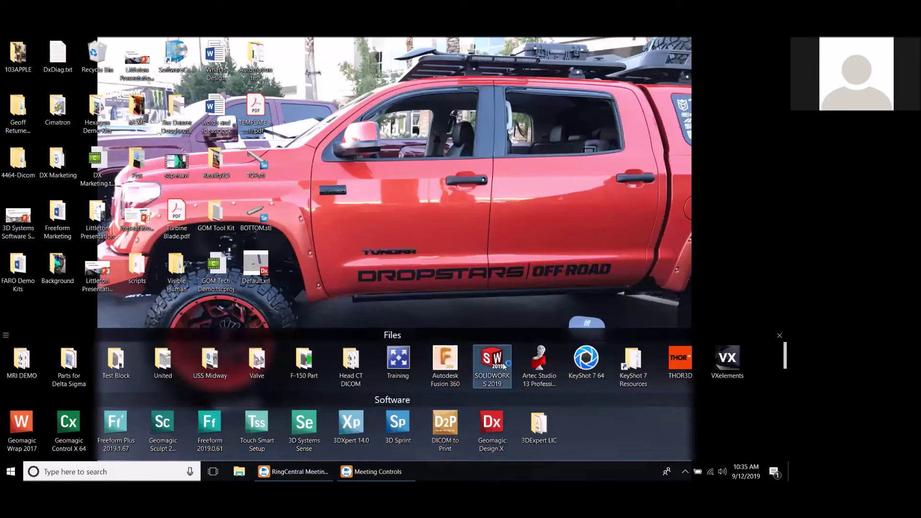
{"action": "double_click", "coordinate": [492, 360]}
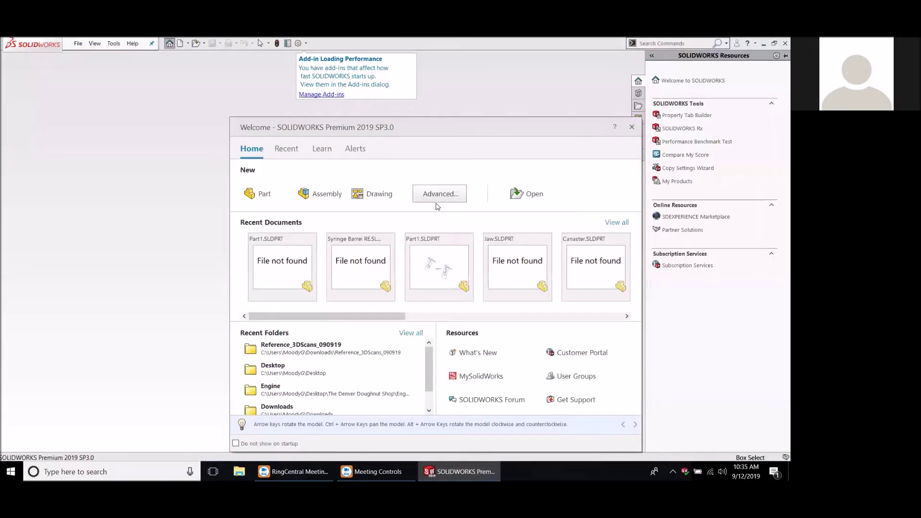
Create a new part and import the MetalPlate.stl scan from the Reference_3DScans_090919 folder.
{"action": "left_click", "coordinate": [258, 193]}
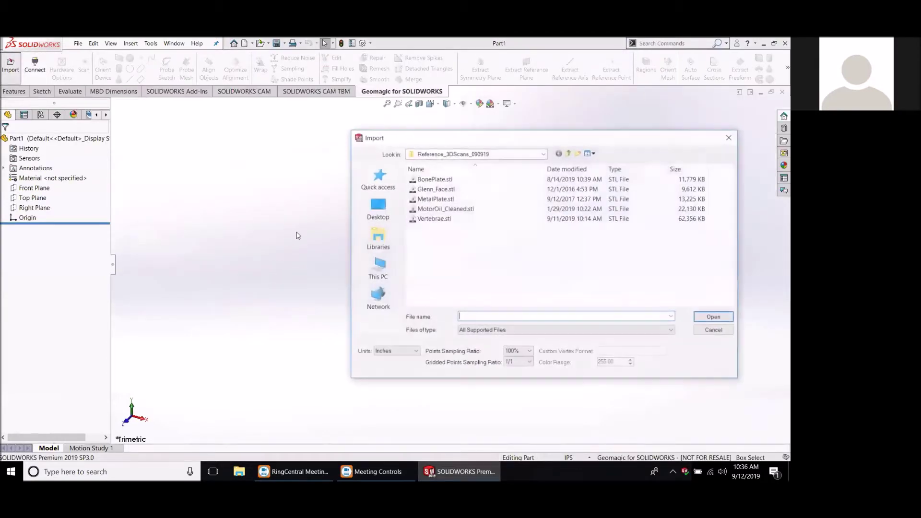
{"action": "left_click", "coordinate": [435, 198]}
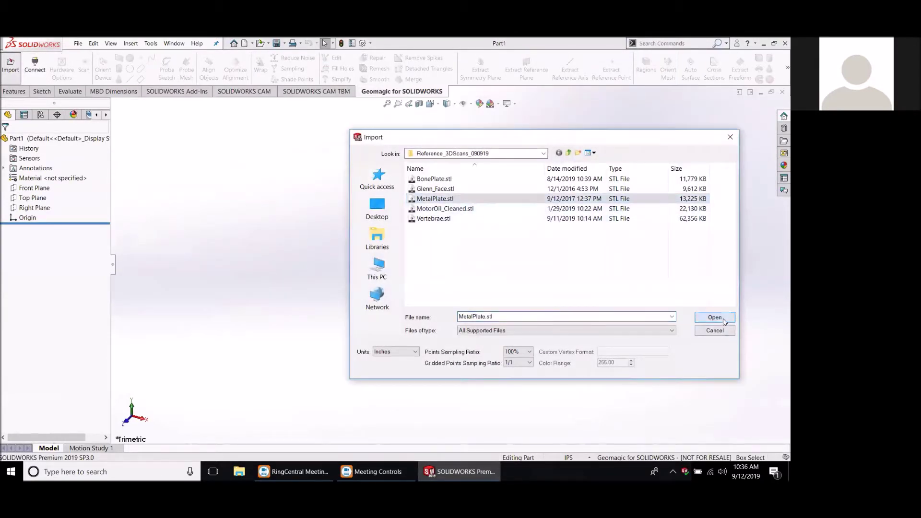
{"action": "left_click", "coordinate": [722, 320]}
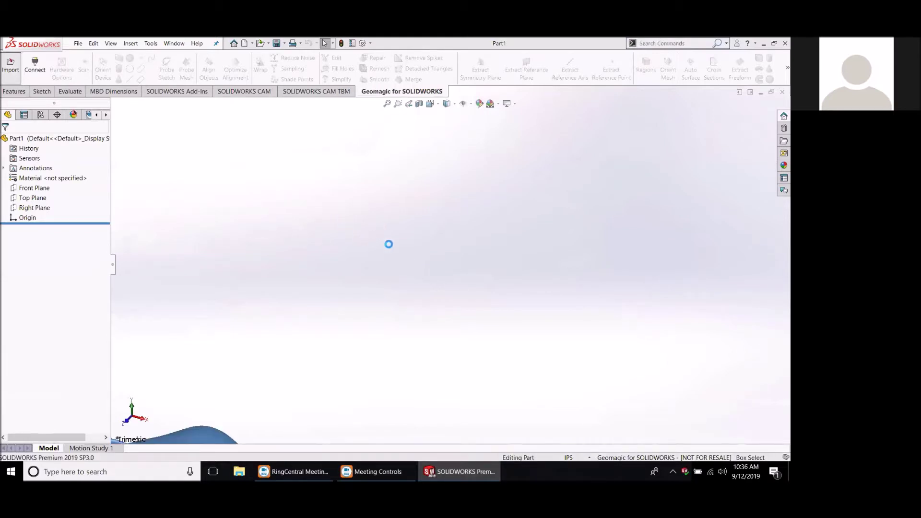
Extract a reference plane from the mesh's flat underside.
{"action": "middle_click_drag", "start_coordinate": [488, 255], "coordinate": [518, 94]}
{"action": "left_click", "coordinate": [526, 67]}
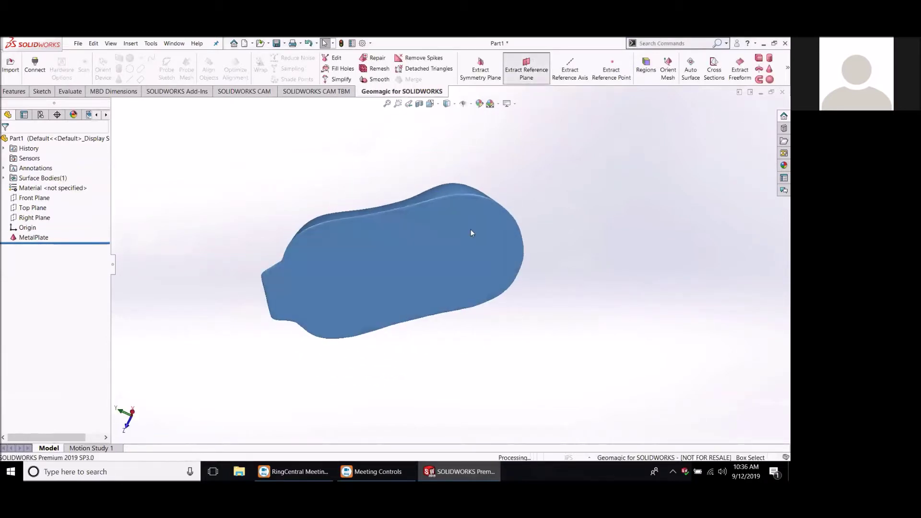
{"action": "left_click", "coordinate": [439, 266]}
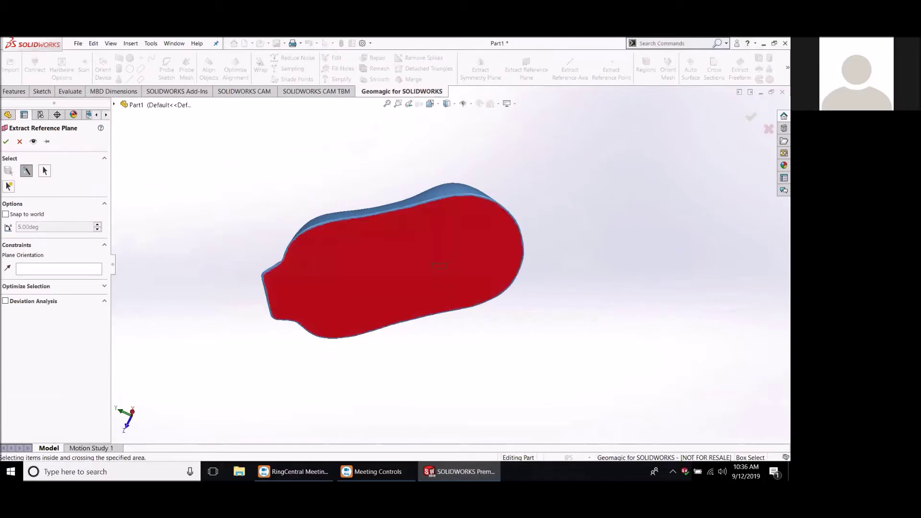
{"action": "left_click", "coordinate": [6, 142]}
Flip the extracted reference plane's normal and orient the view normal to that plane.
{"action": "middle_click_drag", "start_coordinate": [540, 191], "coordinate": [379, 275]}
{"action": "right_click", "coordinate": [561, 277]}
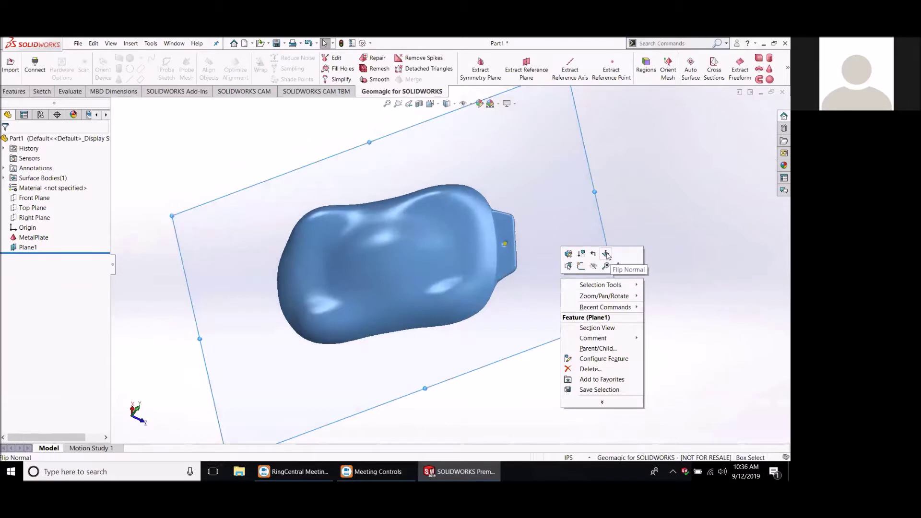
{"action": "left_click", "coordinate": [607, 253]}
{"action": "right_click", "coordinate": [561, 282]}
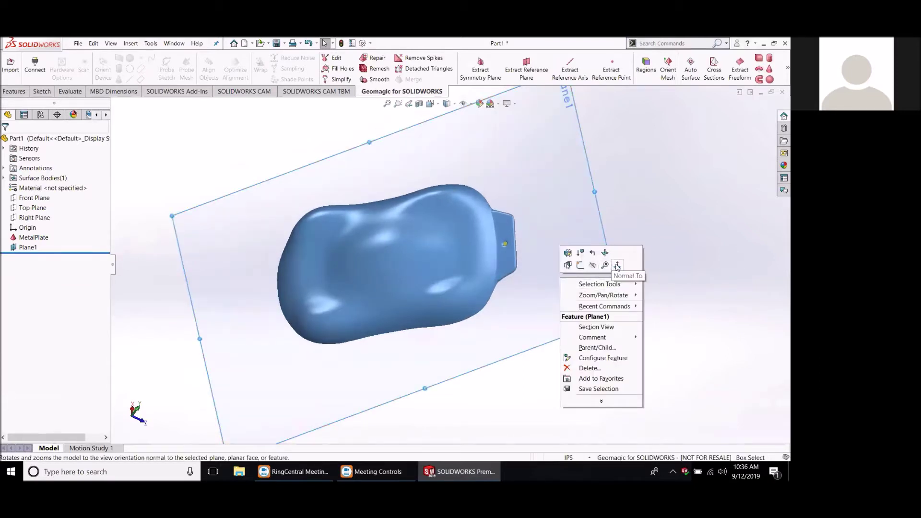
{"action": "left_click", "coordinate": [593, 263]}
Extract the MetalPlate mesh's symmetry plane with a bisecting line running lengthwise from the tab through the rounded end.
{"action": "left_click", "coordinate": [480, 72]}
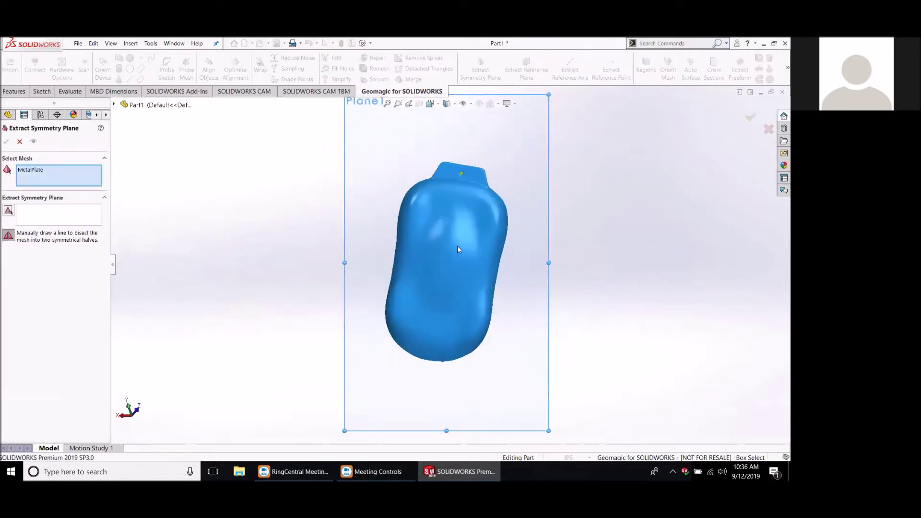
{"action": "left_click_drag", "start_coordinate": [464, 163], "coordinate": [436, 316]}
{"action": "left_click_drag", "start_coordinate": [429, 368], "coordinate": [427, 370]}
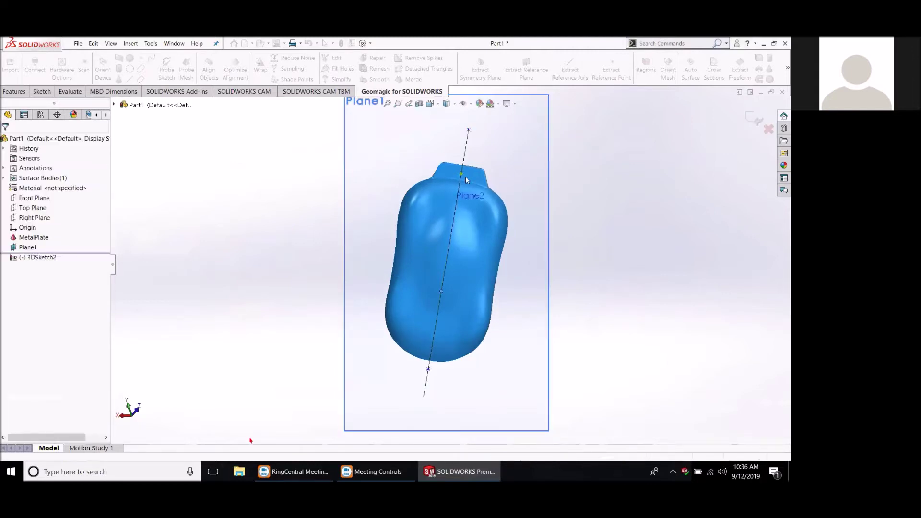
Extract a reference point at the centre of the small round hole in the mesh's tab.
{"action": "scroll", "coordinate": [492, 154], "scroll_direction": "down", "scroll_amount": 3}
{"action": "left_click", "coordinate": [617, 73]}
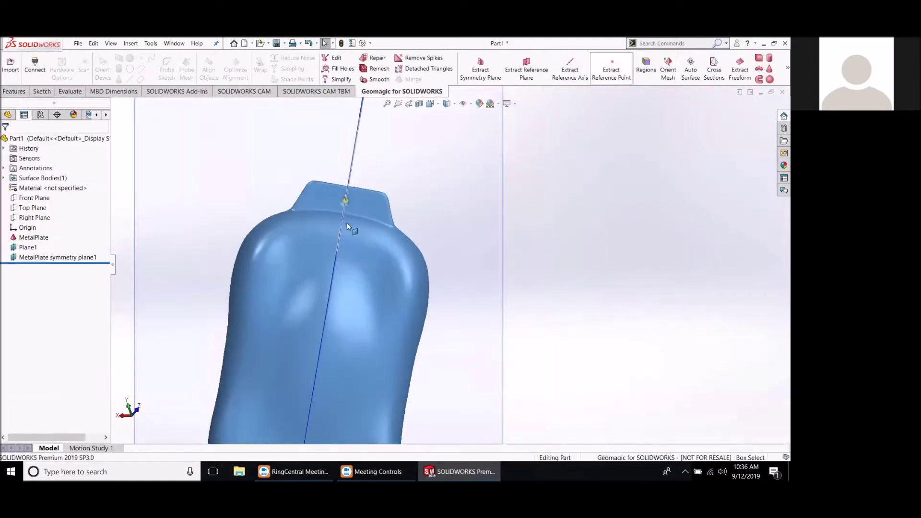
{"action": "scroll", "coordinate": [484, 287], "scroll_direction": "down", "scroll_amount": 5}
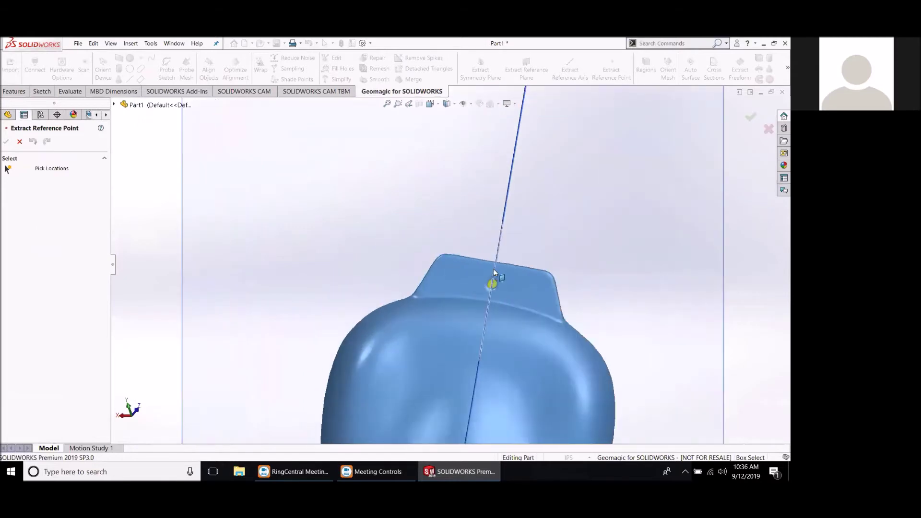
{"action": "left_click", "coordinate": [482, 289]}
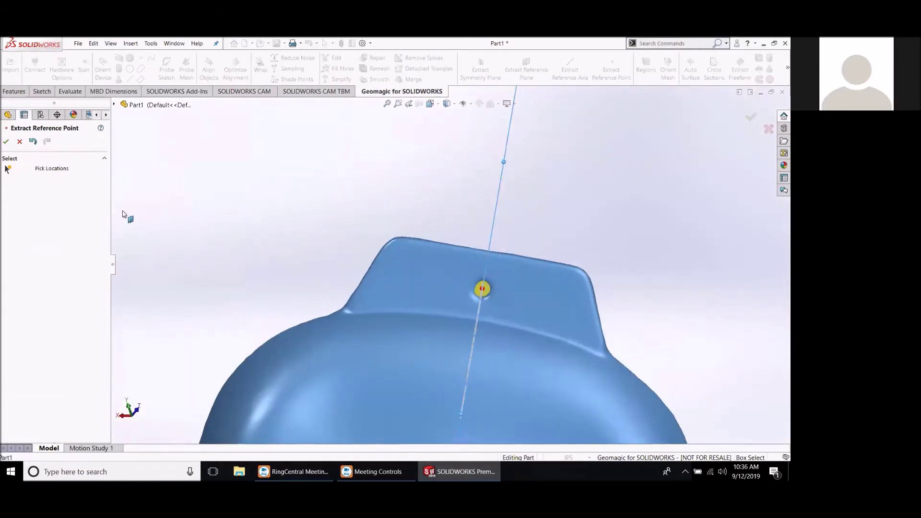
{"action": "left_click", "coordinate": [20, 143]}
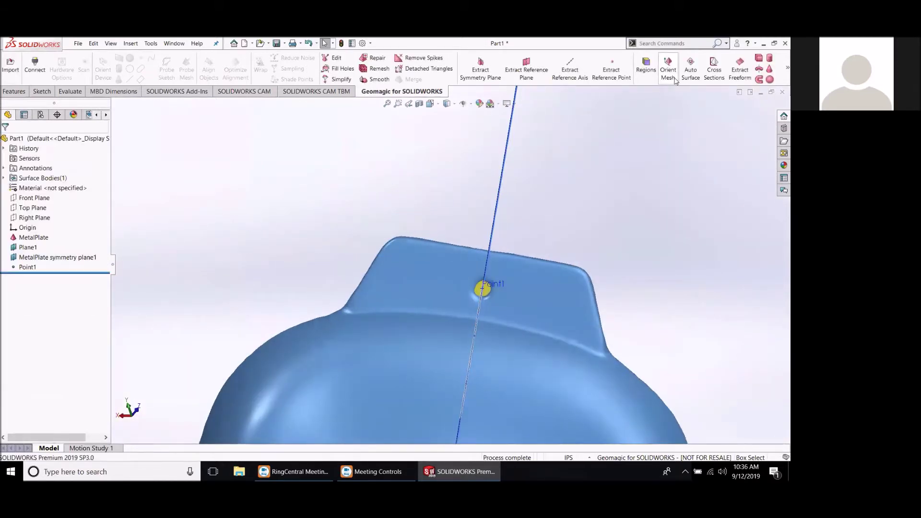
{"action": "scroll", "coordinate": [512, 327], "scroll_direction": "up", "scroll_amount": 10}
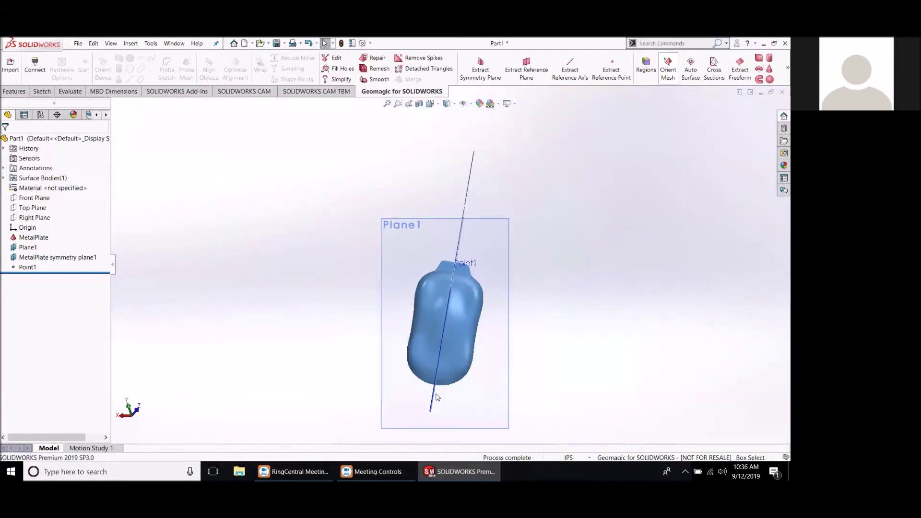
Start orienting the MetalPlate mesh, using Point1 as the origin and Plane1 with its direction flipped as the Y axis.
{"action": "scroll", "coordinate": [436, 397], "scroll_direction": "down", "scroll_amount": 4}
{"action": "scroll", "coordinate": [468, 265], "scroll_direction": "up", "scroll_amount": 3}
{"action": "left_click", "coordinate": [668, 70]}
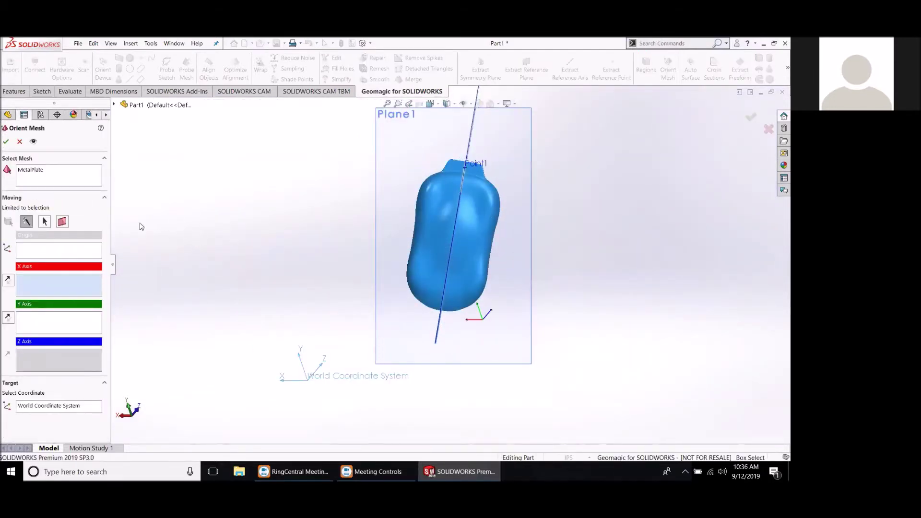
{"action": "left_click", "coordinate": [46, 247]}
{"action": "left_click", "coordinate": [472, 164]}
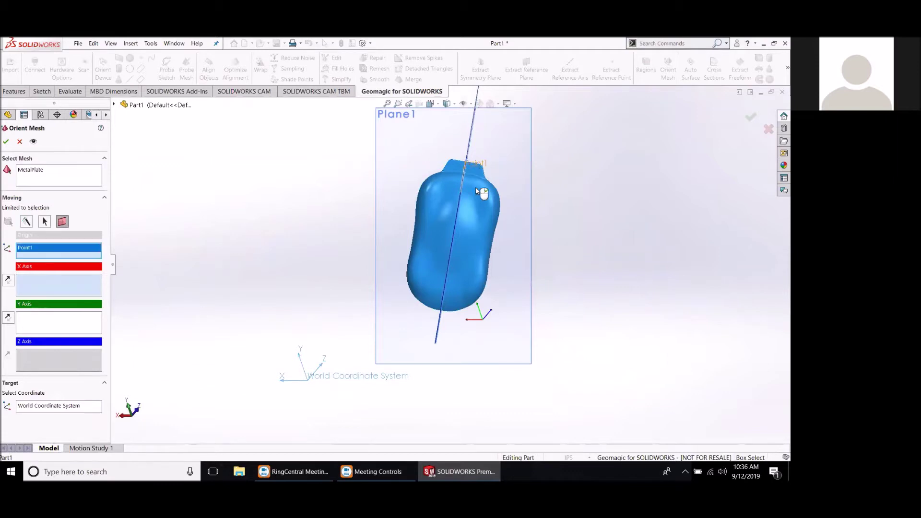
{"action": "left_click", "coordinate": [57, 319]}
{"action": "left_click", "coordinate": [400, 363]}
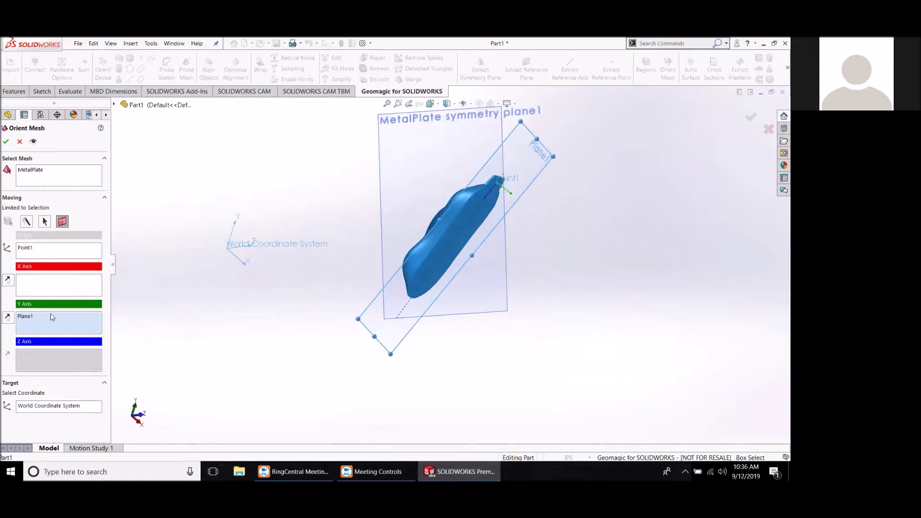
{"action": "middle_click_drag", "start_coordinate": [465, 255], "coordinate": [494, 259]}
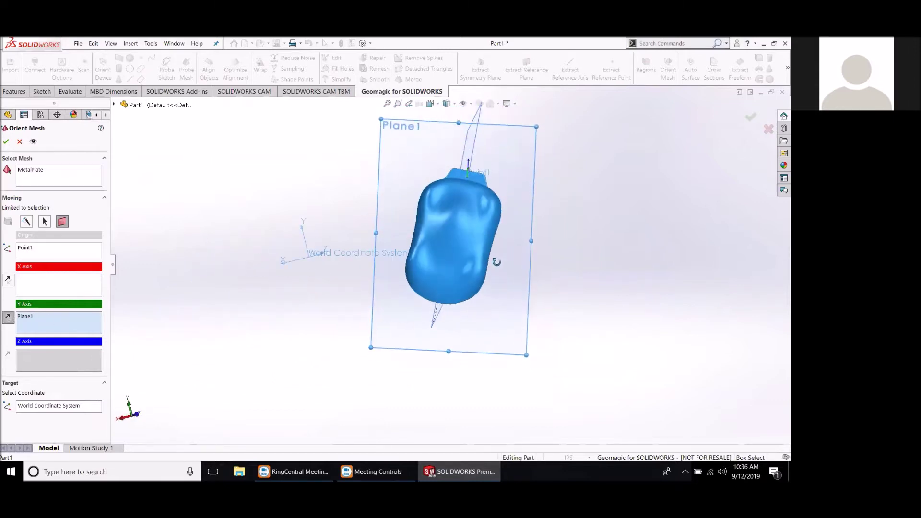
Assign the MetalPlate symmetry plane as the X axis and apply the mesh orientation to the World Coordinate System.
{"action": "left_click", "coordinate": [32, 285]}
{"action": "middle_click_drag", "start_coordinate": [363, 312], "coordinate": [328, 277]}
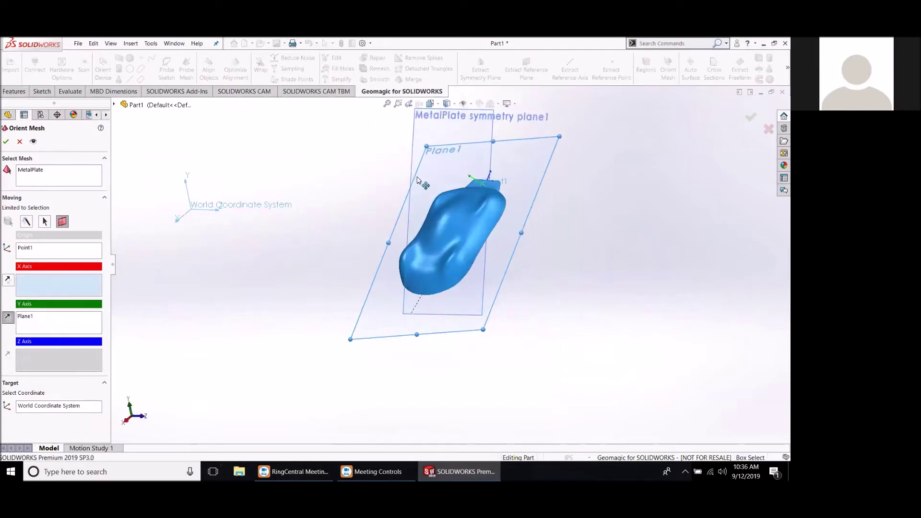
{"action": "left_click", "coordinate": [417, 137]}
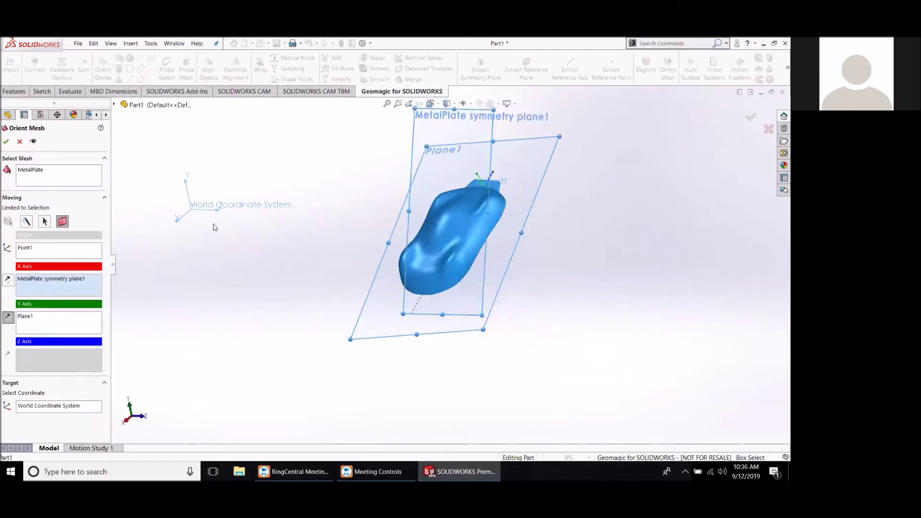
{"action": "left_click", "coordinate": [6, 143]}
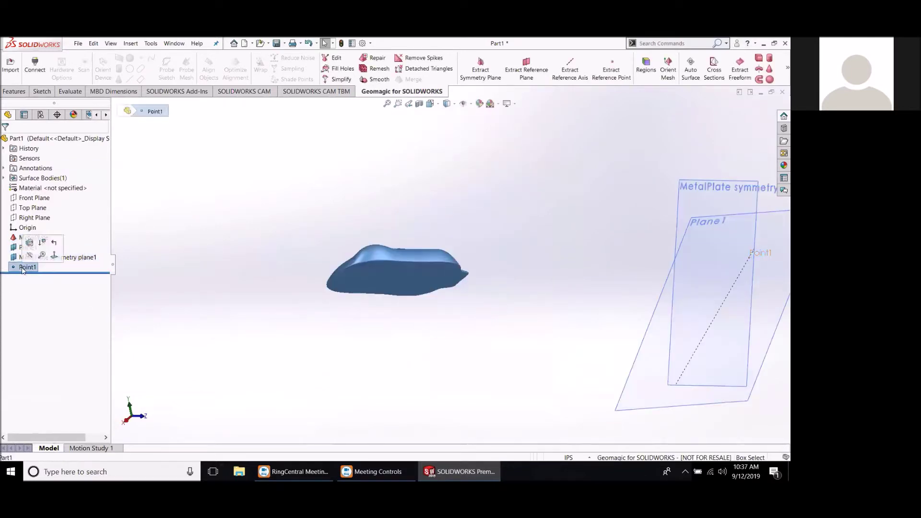
Delete the extracted Plane1, MetalPlate symmetry plane and Point1 together.
{"action": "left_click", "coordinate": [27, 248], "text": "shift"}
{"action": "right_click", "coordinate": [28, 249]}
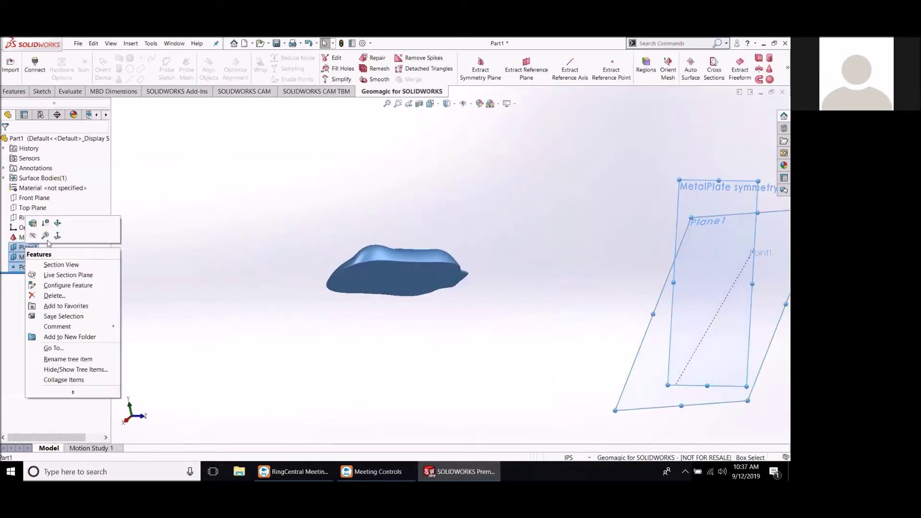
{"action": "left_click", "coordinate": [54, 296]}
{"action": "left_click", "coordinate": [452, 215]}
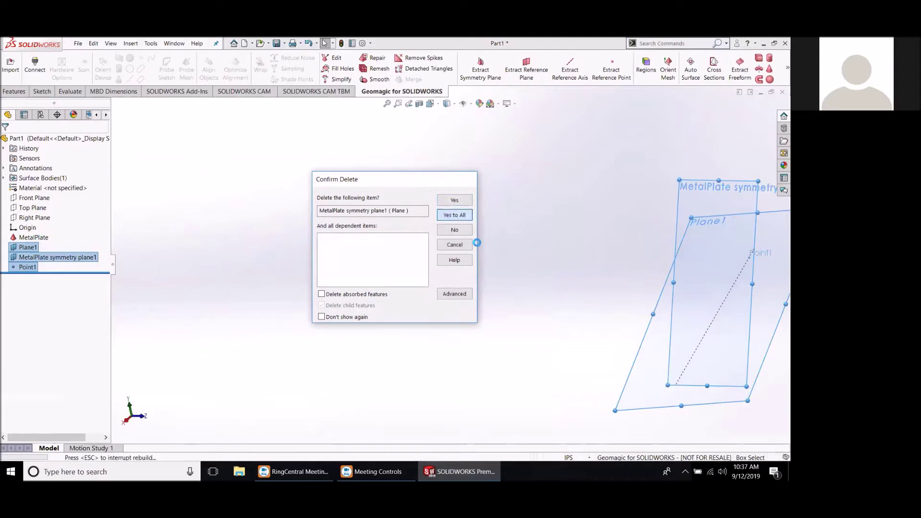
Extract a new freeform surface from the mesh's contoured upper region using the Projection method at maximum accuracy.
{"action": "middle_click_drag", "start_coordinate": [452, 241], "coordinate": [494, 357]}
{"action": "left_click", "coordinate": [741, 72]}
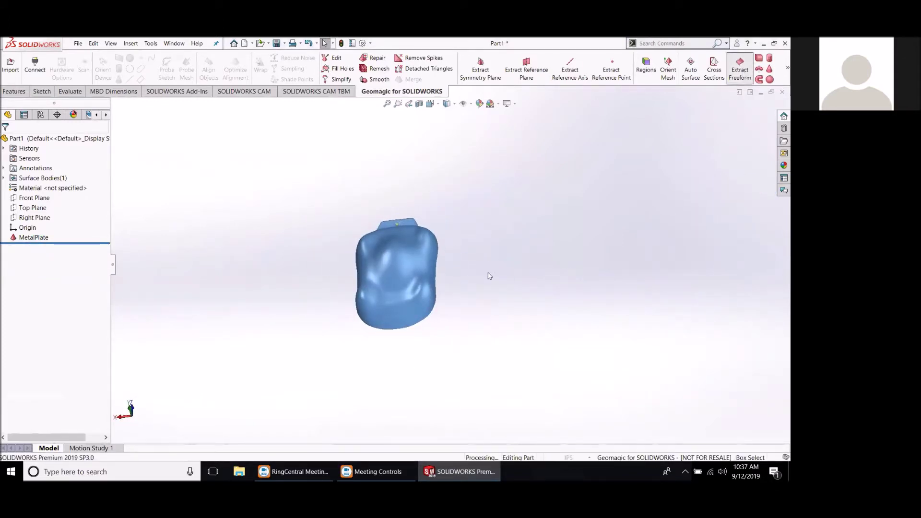
{"action": "middle_click_drag", "start_coordinate": [473, 294], "coordinate": [415, 298]}
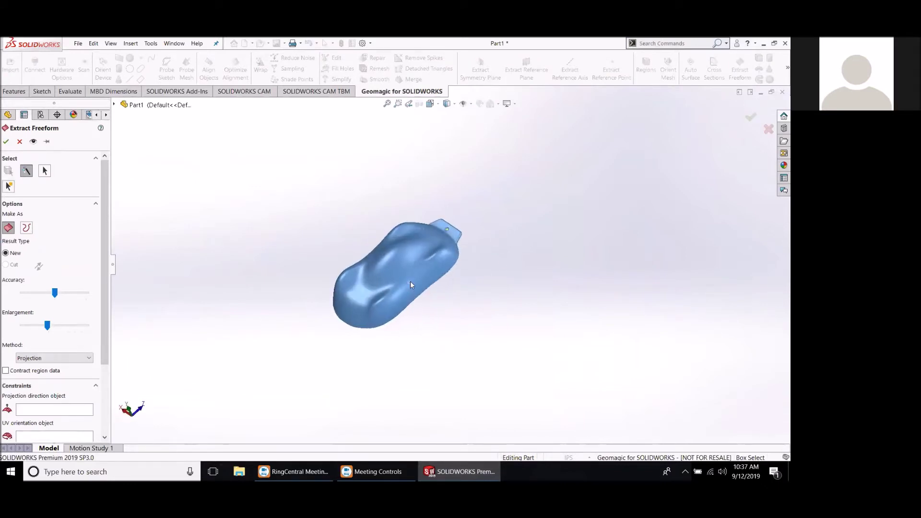
{"action": "left_click", "coordinate": [408, 276]}
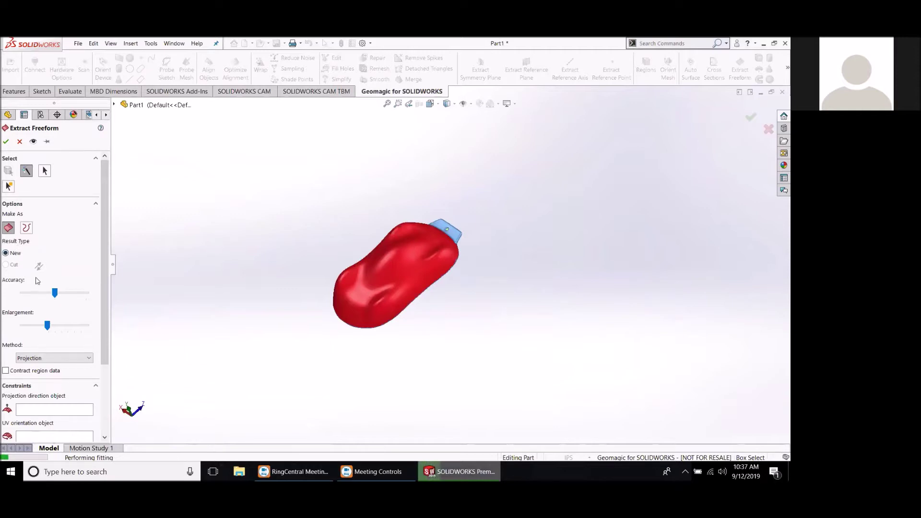
{"action": "left_click", "coordinate": [77, 299]}
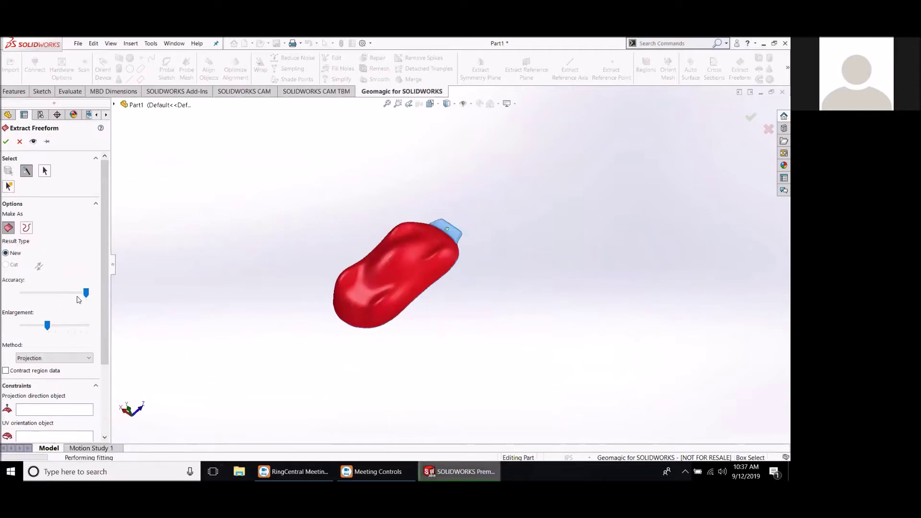
{"action": "left_click", "coordinate": [7, 142]}
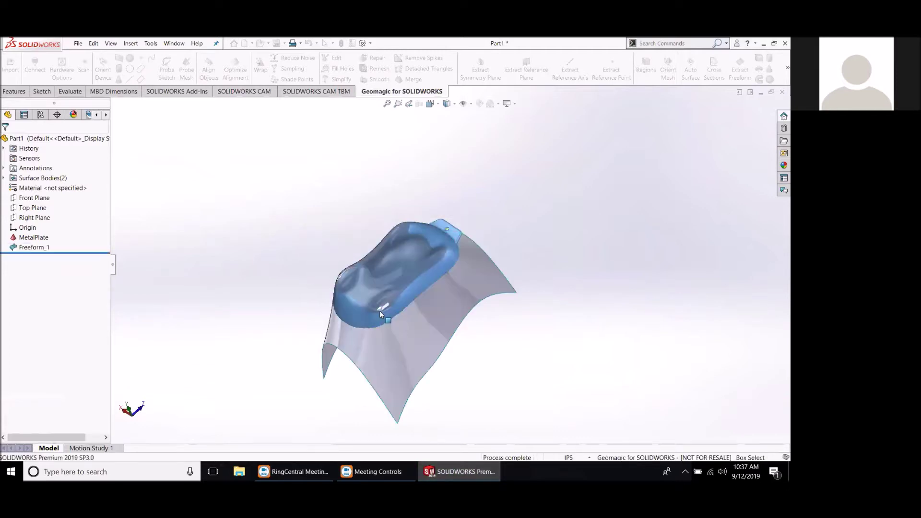
Compare the freeform surface with the mesh, hiding MetalPlate to inspect the surface alone and then showing the mesh again.
{"action": "middle_click_drag", "start_coordinate": [366, 329], "coordinate": [424, 367]}
{"action": "scroll", "coordinate": [402, 291], "scroll_direction": "up", "scroll_amount": 2}
{"action": "scroll", "coordinate": [402, 290], "scroll_direction": "down", "scroll_amount": 4}
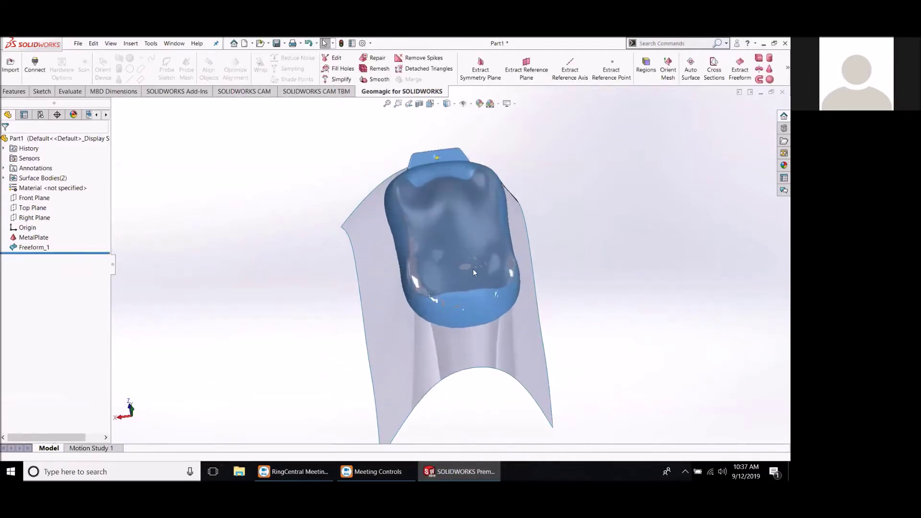
{"action": "right_click", "coordinate": [35, 239]}
{"action": "left_click", "coordinate": [35, 226]}
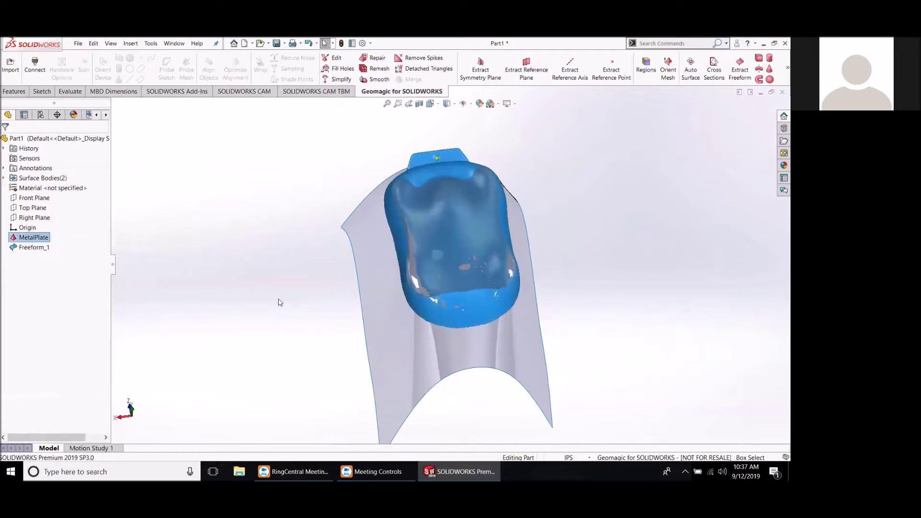
{"action": "middle_click_drag", "start_coordinate": [316, 322], "coordinate": [165, 304]}
{"action": "right_click", "coordinate": [25, 241]}
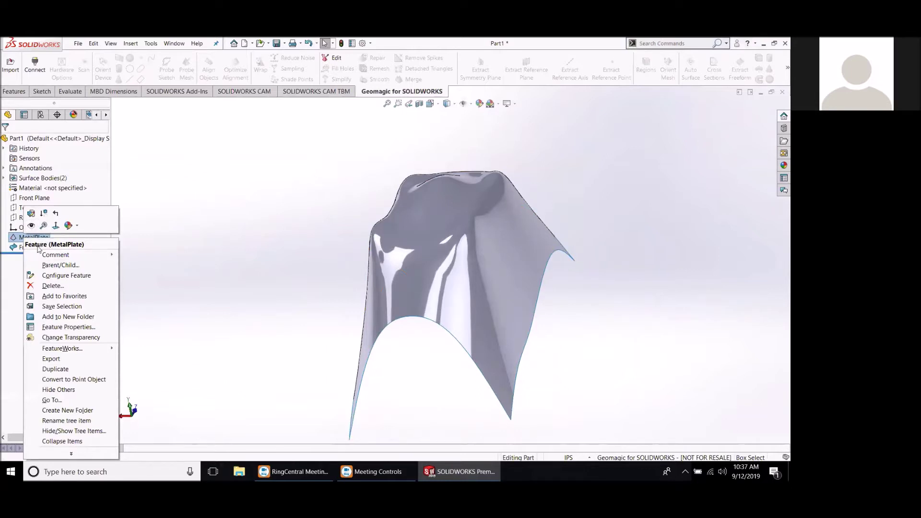
{"action": "left_click", "coordinate": [34, 228]}
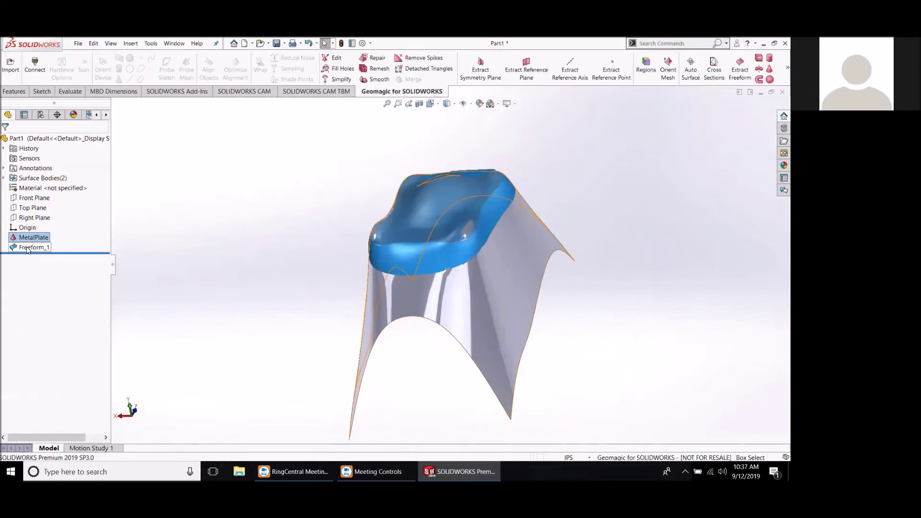
Hide the Freeform_1 surface and turn the mesh to its flat underside.
{"action": "right_click", "coordinate": [27, 248]}
{"action": "left_click", "coordinate": [35, 235]}
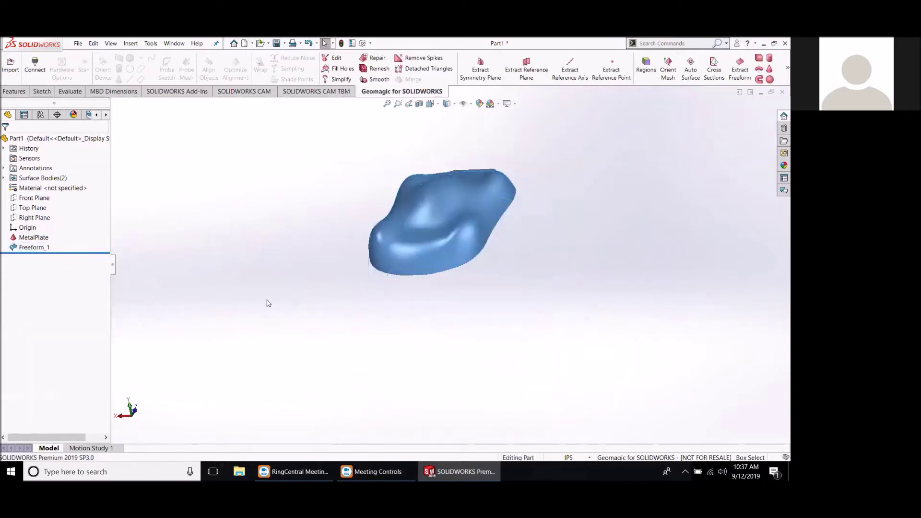
{"action": "middle_click_drag", "start_coordinate": [456, 331], "coordinate": [411, 128]}
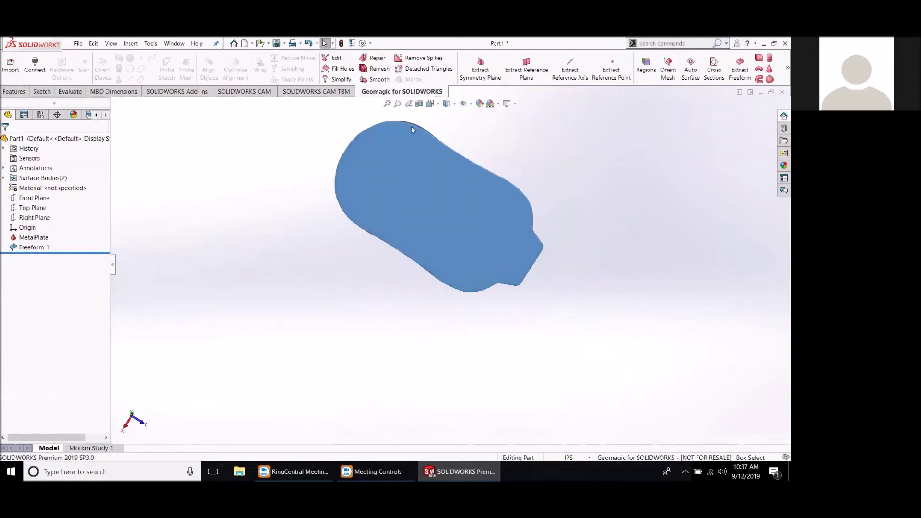
{"action": "scroll", "coordinate": [230, 155], "scroll_direction": "down", "scroll_amount": 3}
{"action": "scroll", "coordinate": [510, 205], "scroll_direction": "up", "scroll_amount": 1}
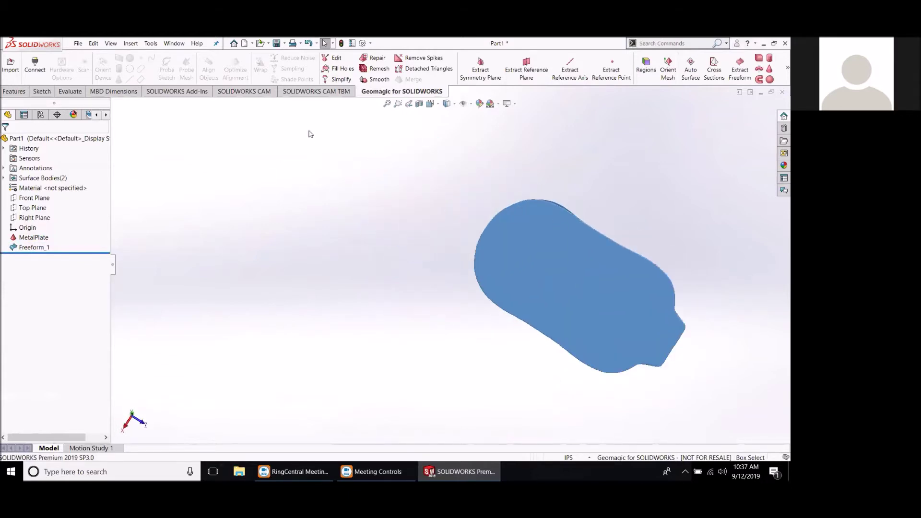
Sketch a corner rectangle on the Top Plane that encloses the whole mesh outline with a margin, and exit the sketch.
{"action": "left_click", "coordinate": [41, 91]}
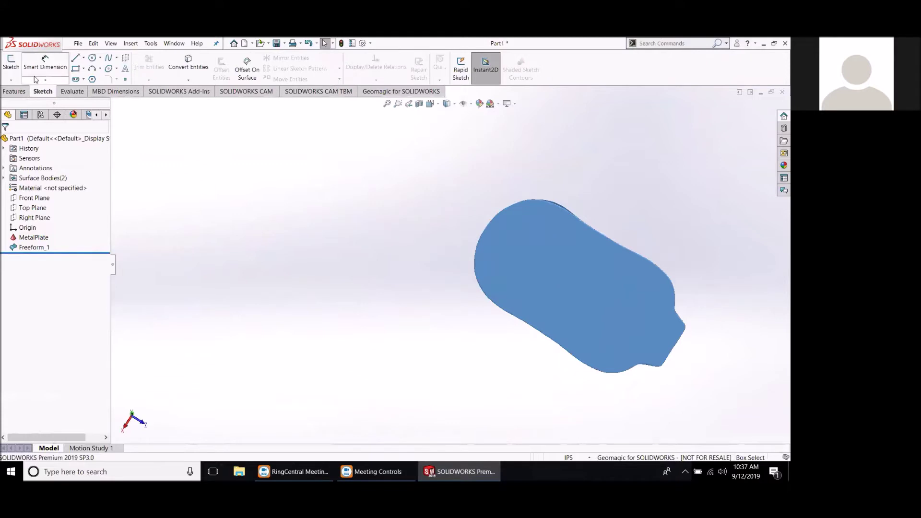
{"action": "left_click", "coordinate": [11, 62]}
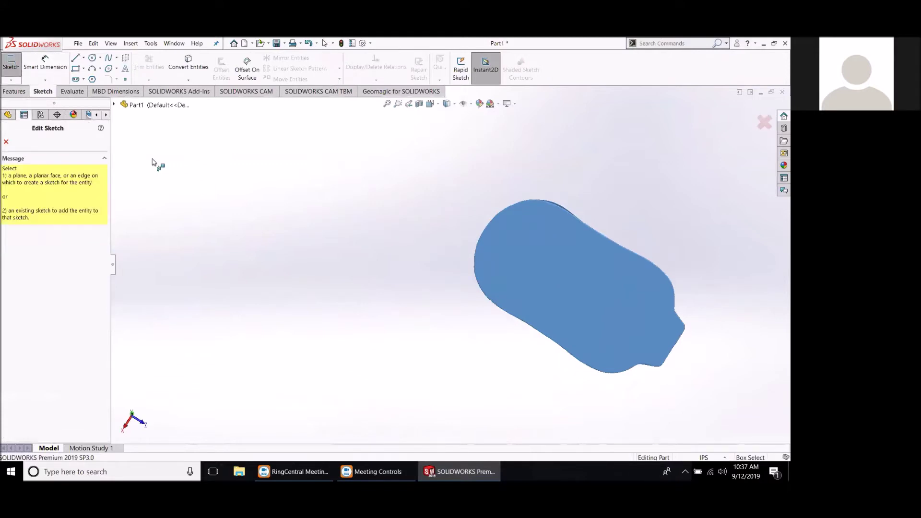
{"action": "left_click", "coordinate": [114, 104]}
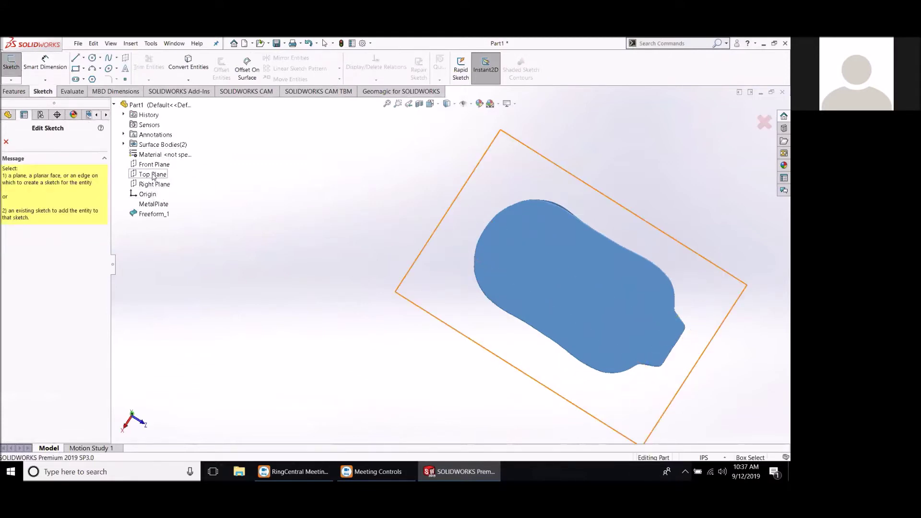
{"action": "left_click", "coordinate": [76, 68]}
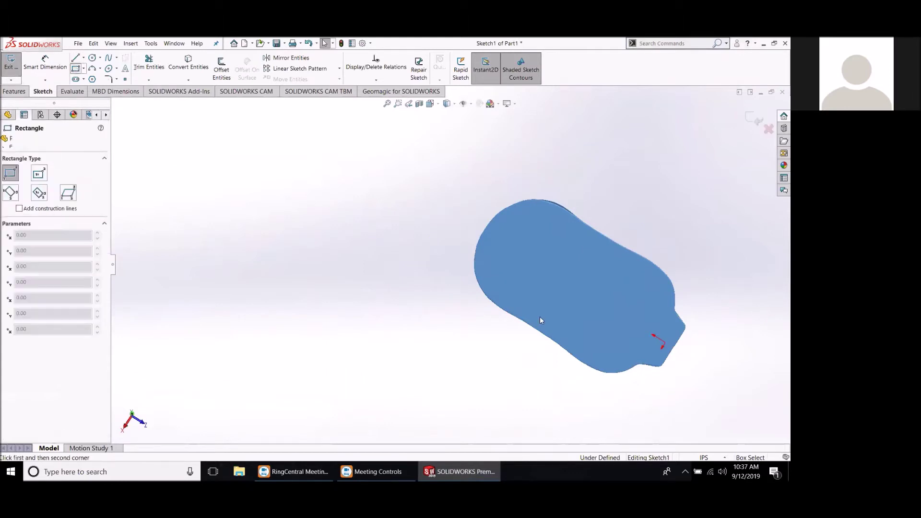
{"action": "middle_click_drag", "start_coordinate": [633, 248], "coordinate": [638, 367]}
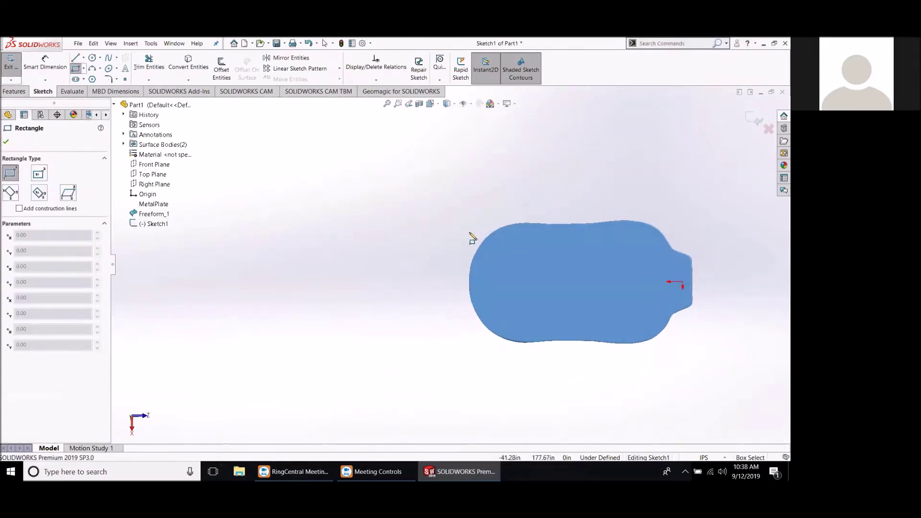
{"action": "mouse_move", "coordinate": [450, 203]}
{"action": "left_mouse_down"}
{"action": "mouse_move", "coordinate": [586, 267]}
{"action": "mouse_move", "coordinate": [709, 359]}
{"action": "left_mouse_up"}
{"action": "left_click", "coordinate": [7, 143]}
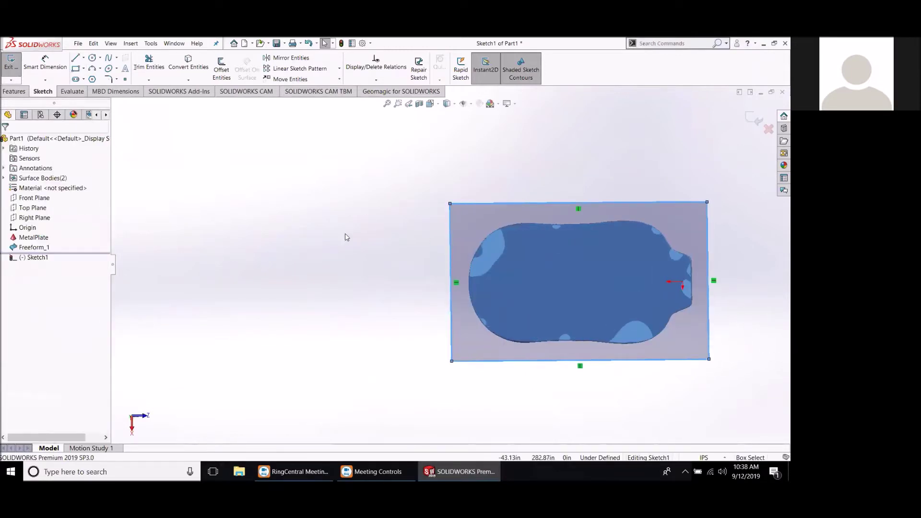
{"action": "middle_click_drag", "start_coordinate": [566, 201], "coordinate": [566, 422]}
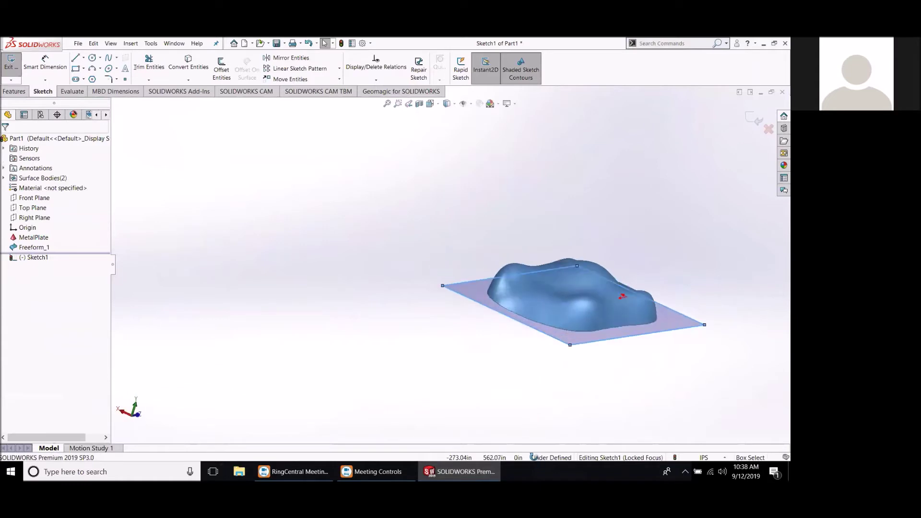
{"action": "left_click", "coordinate": [754, 119]}
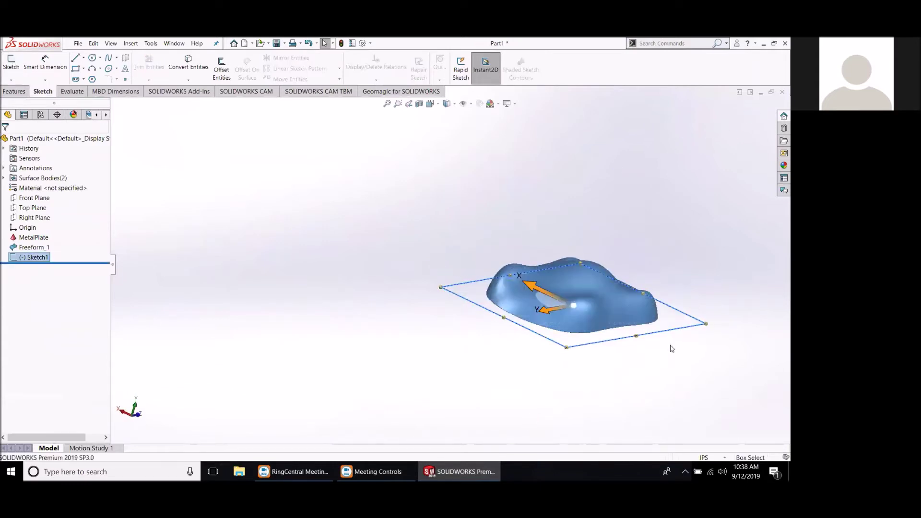
Create a planar surface bounded by the rectangle sketch around the mesh's base.
{"action": "scroll", "coordinate": [663, 326], "scroll_direction": "up", "scroll_amount": 2}
{"action": "scroll", "coordinate": [536, 270], "scroll_direction": "down", "scroll_amount": 3}
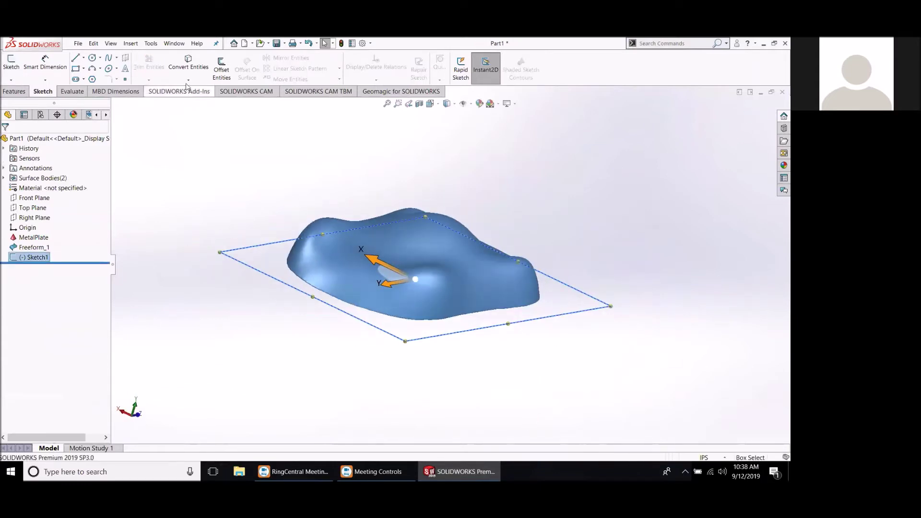
{"action": "left_click", "coordinate": [130, 45]}
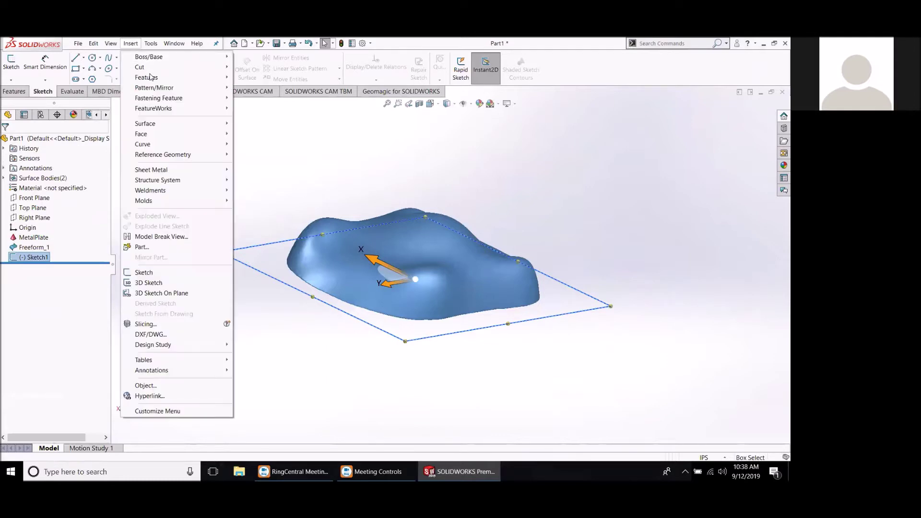
{"action": "mouse_move", "coordinate": [149, 125]}
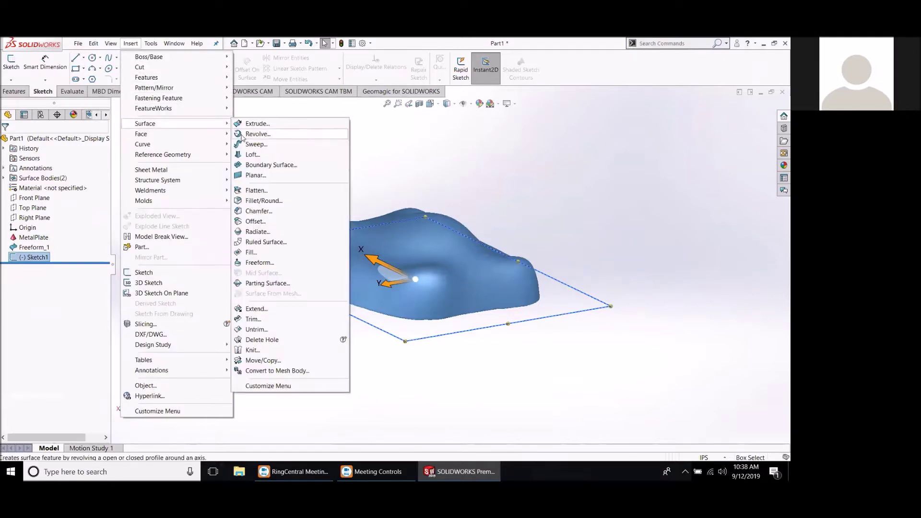
{"action": "left_click", "coordinate": [259, 177]}
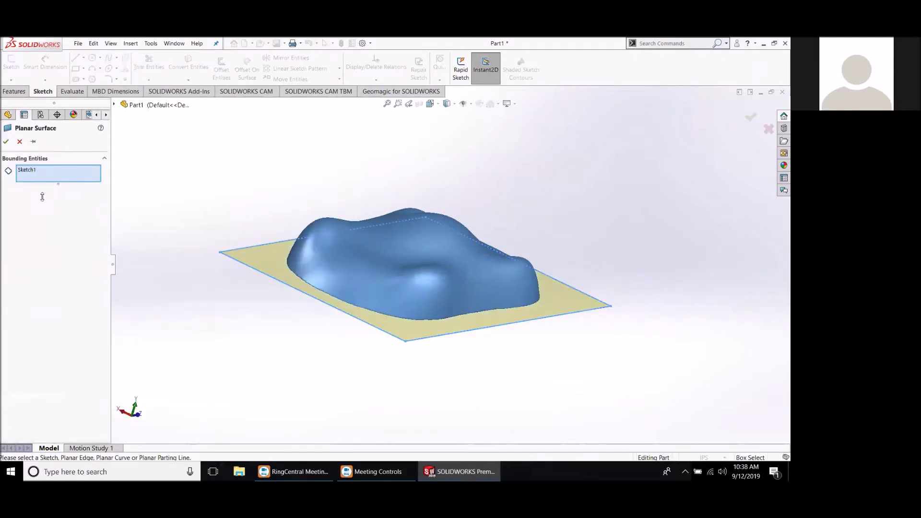
{"action": "left_click", "coordinate": [7, 142]}
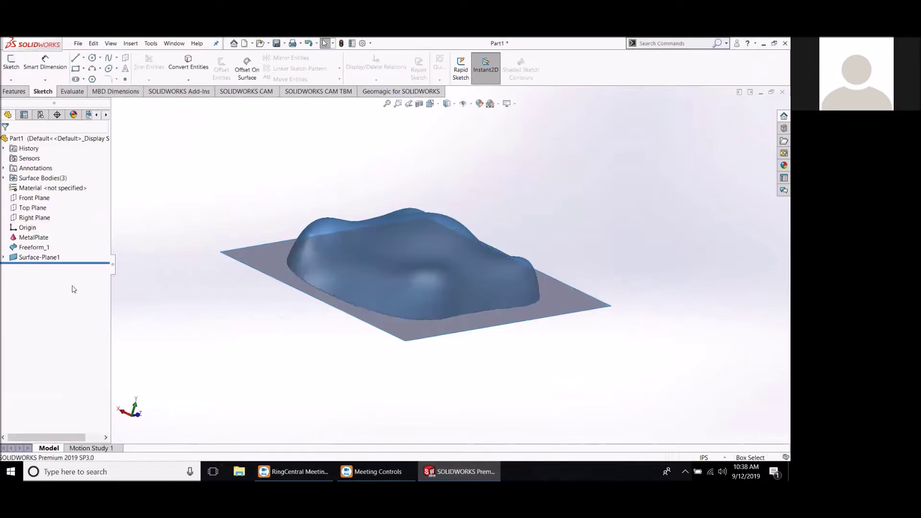
Show the hidden Freeform_1 surface together with the planar surface and the mesh.
{"action": "right_click", "coordinate": [44, 246]}
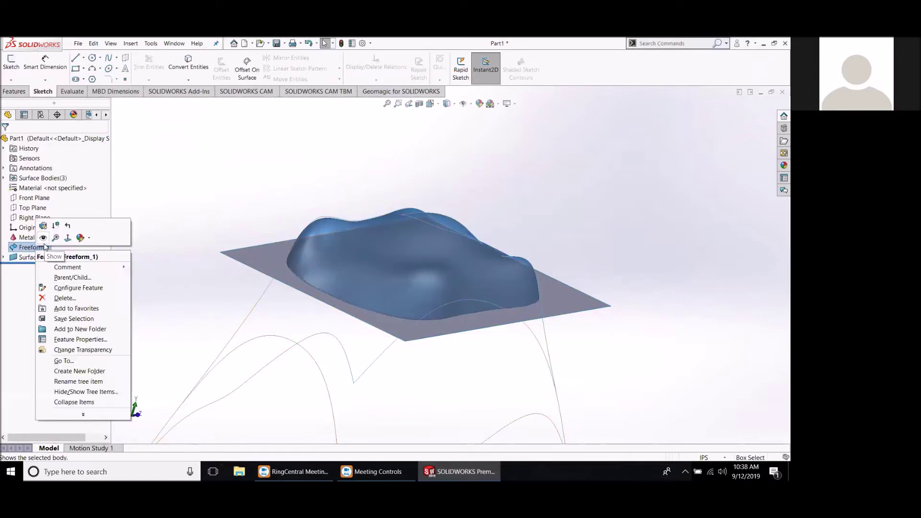
{"action": "left_click", "coordinate": [43, 238]}
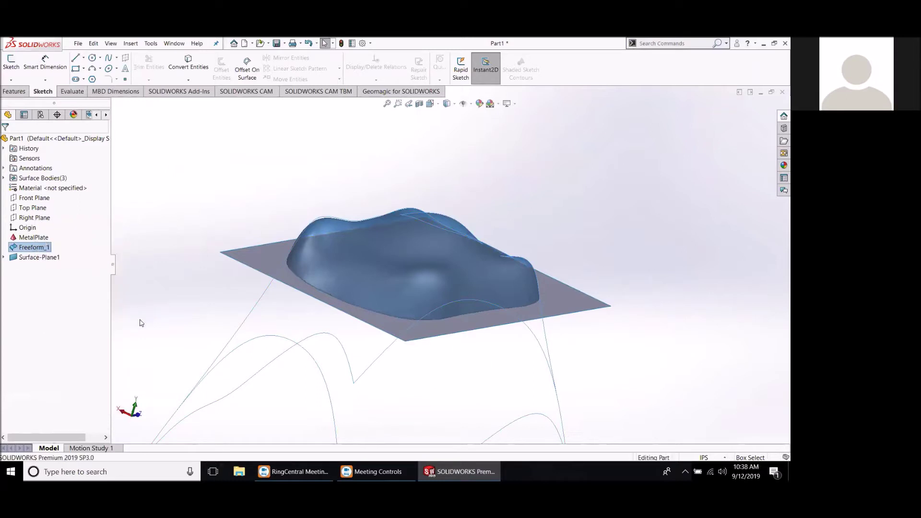
{"action": "middle_click_drag", "start_coordinate": [421, 268], "coordinate": [405, 309]}
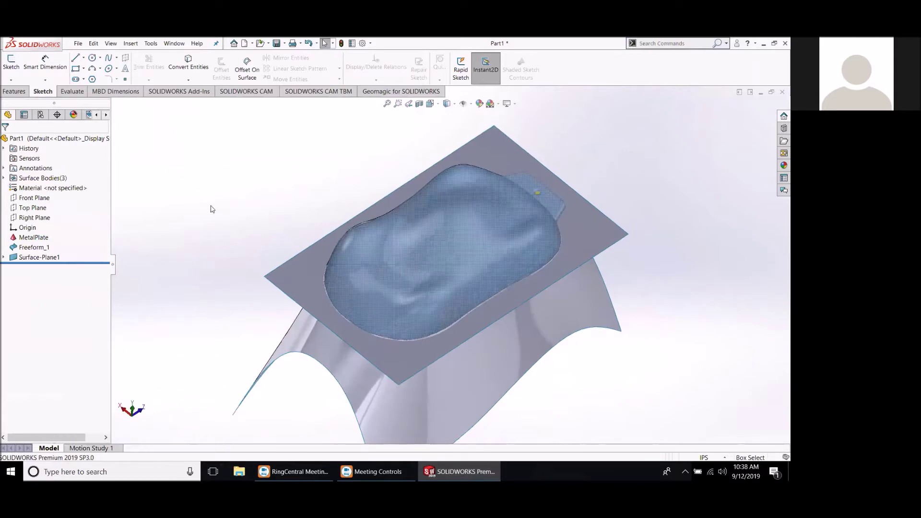
Mutually trim the planar surface and Freeform_1, removing the outer portions of both, and create a solid from the enclosed shape.
{"action": "left_click", "coordinate": [130, 43]}
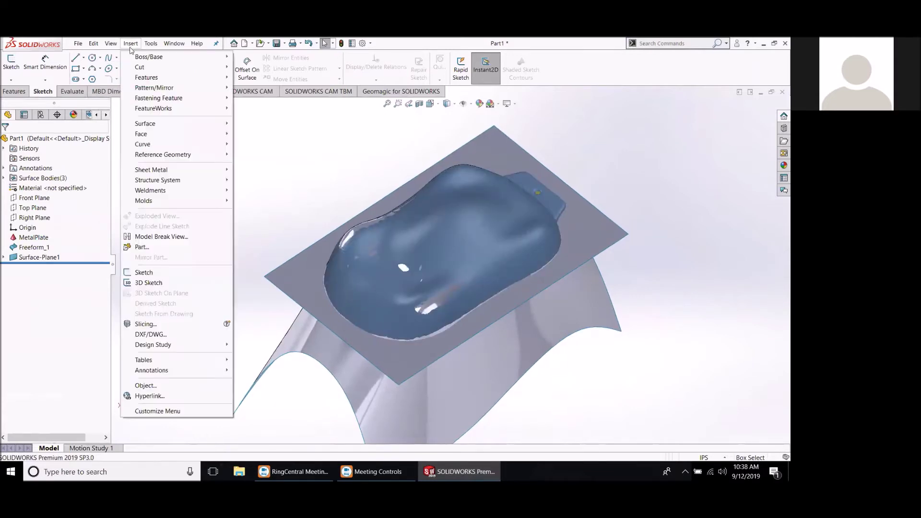
{"action": "mouse_move", "coordinate": [151, 126]}
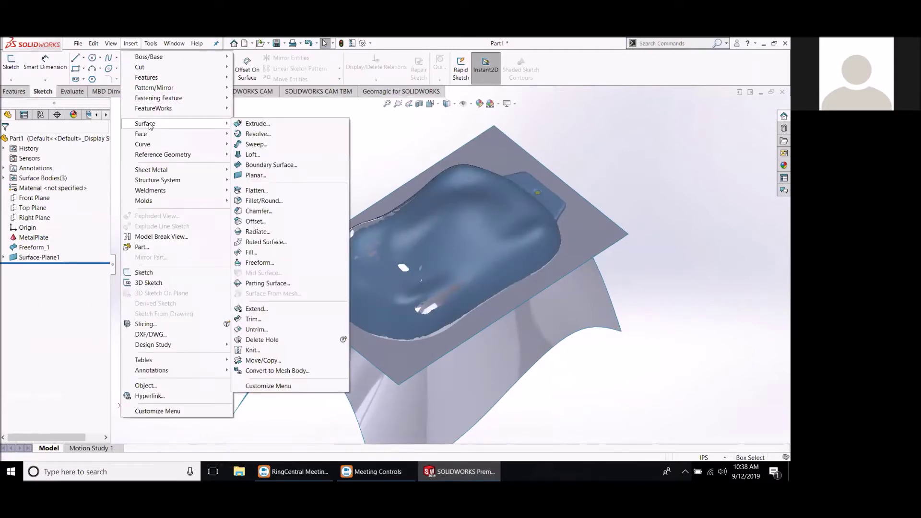
{"action": "left_click", "coordinate": [266, 320]}
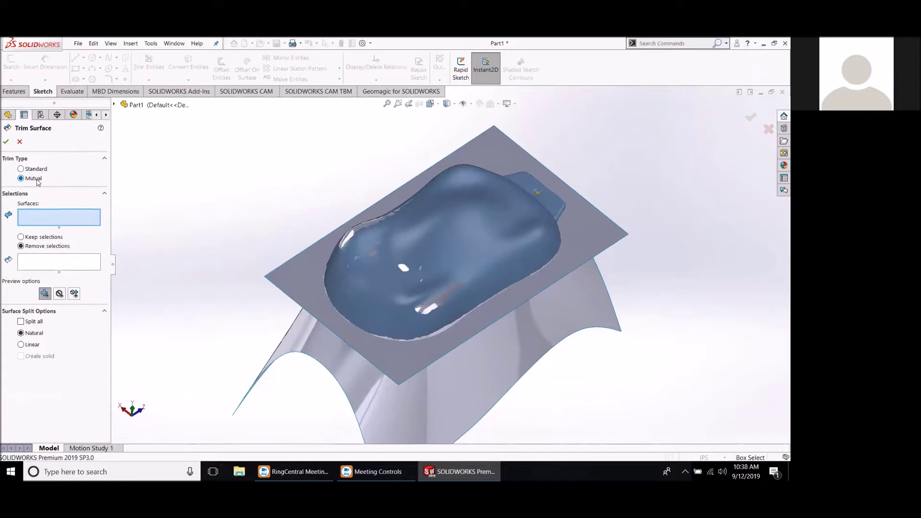
{"action": "left_click", "coordinate": [301, 275]}
{"action": "left_click", "coordinate": [317, 348]}
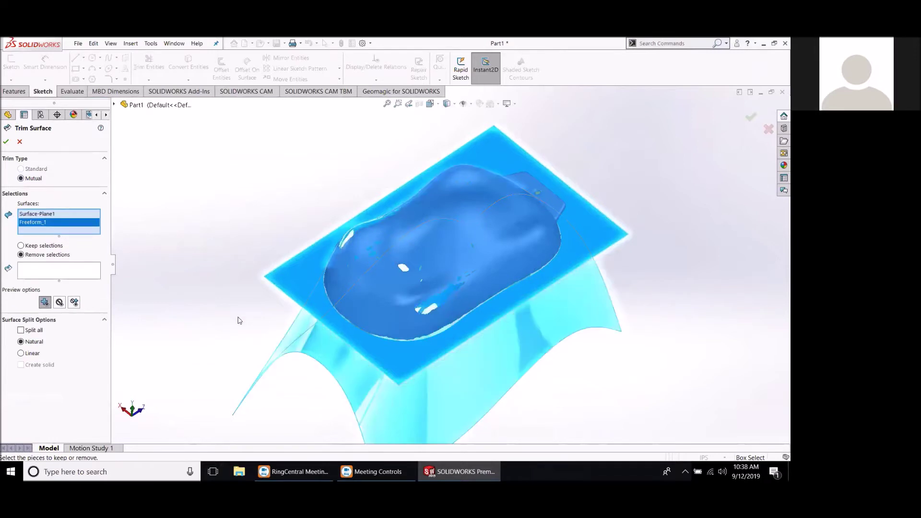
{"action": "left_click", "coordinate": [60, 273]}
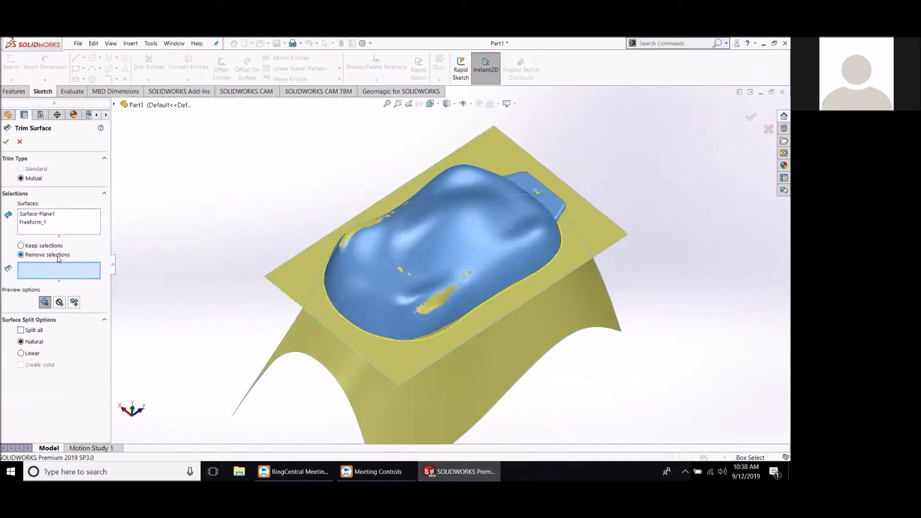
{"action": "left_click", "coordinate": [287, 284]}
{"action": "left_click", "coordinate": [310, 345]}
{"action": "mouse_move", "coordinate": [384, 345]}
{"action": "middle_mouse_down"}
{"action": "mouse_move", "coordinate": [489, 343]}
{"action": "mouse_move", "coordinate": [413, 347]}
{"action": "middle_mouse_up"}
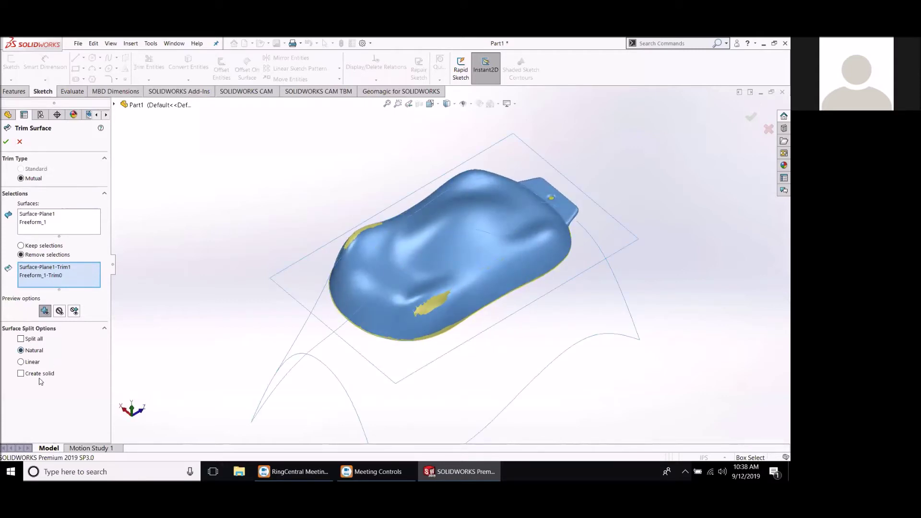
{"action": "left_click", "coordinate": [7, 142]}
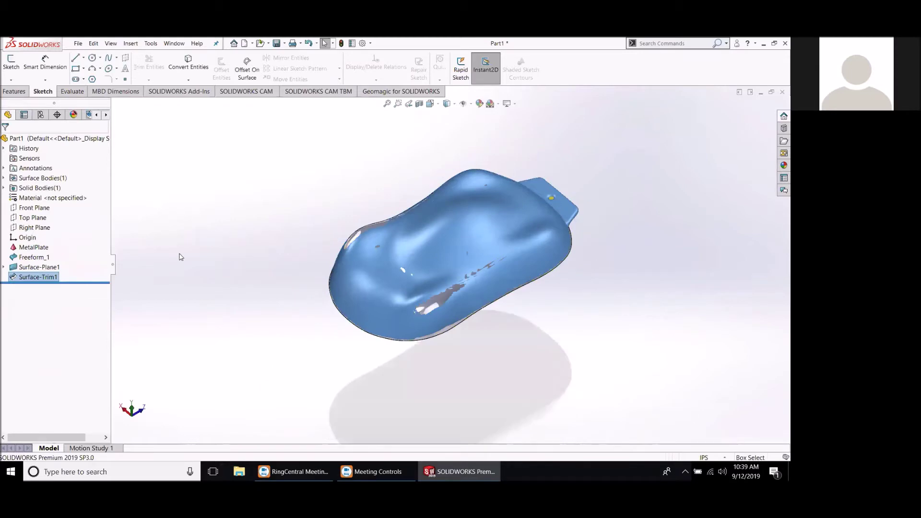
Compare the trimmed solid with the scan, hiding the MetalPlate mesh to inspect the solid alone and then showing the mesh again.
{"action": "left_click", "coordinate": [4, 188]}
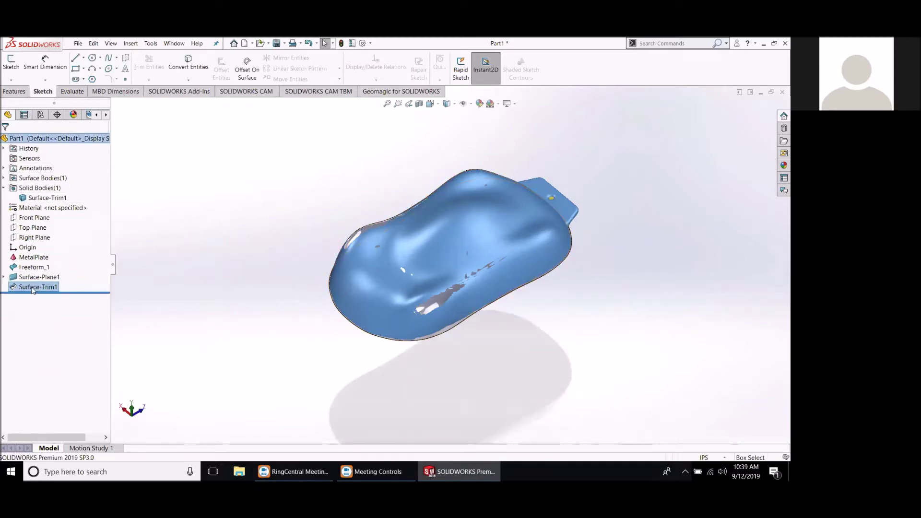
{"action": "right_click", "coordinate": [26, 258]}
{"action": "left_click", "coordinate": [35, 246]}
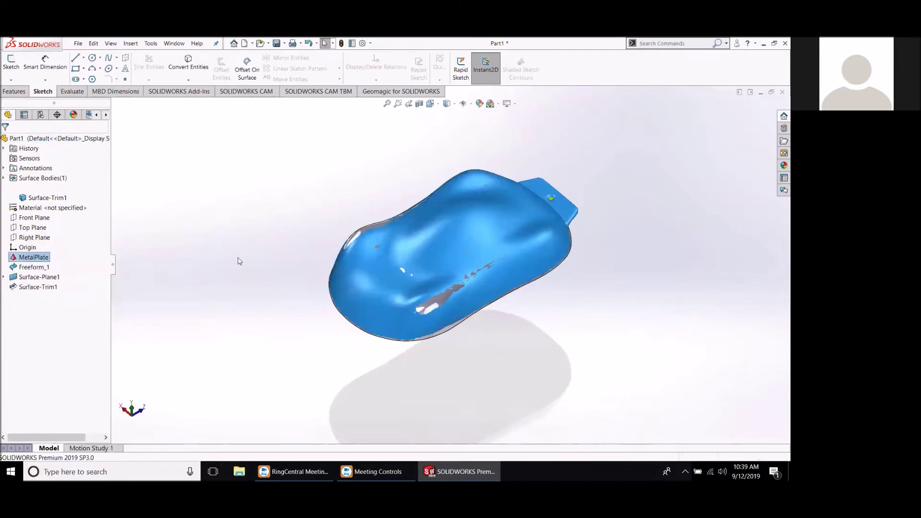
{"action": "middle_click_drag", "start_coordinate": [457, 277], "coordinate": [335, 278]}
{"action": "middle_click_drag", "start_coordinate": [70, 249], "coordinate": [297, 192]}
{"action": "right_click", "coordinate": [41, 258]}
{"action": "left_click", "coordinate": [49, 243]}
{"action": "middle_click_drag", "start_coordinate": [434, 227], "coordinate": [369, 261]}
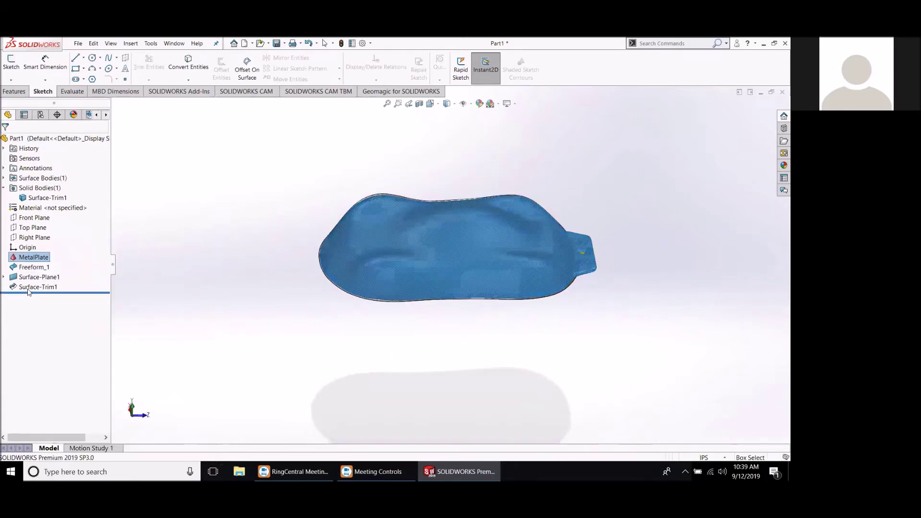
Hide the Surface-Trim1 solid so only the MetalPlate mesh is displayed.
{"action": "right_click", "coordinate": [31, 287]}
{"action": "left_click", "coordinate": [36, 276]}
{"action": "left_click", "coordinate": [144, 254]}
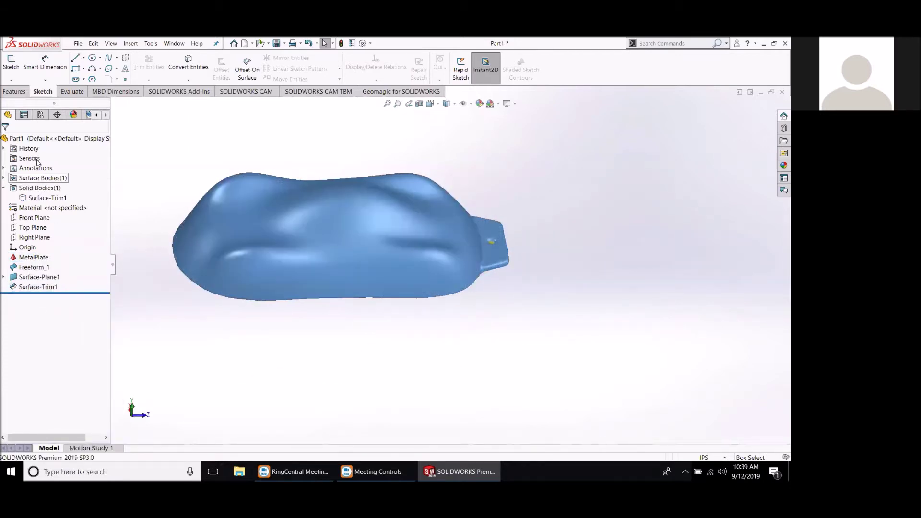
Begin a Geomagic cross section of the MetalPlate mesh using the Top Plane as the section entity.
{"action": "right_click", "coordinate": [35, 229]}
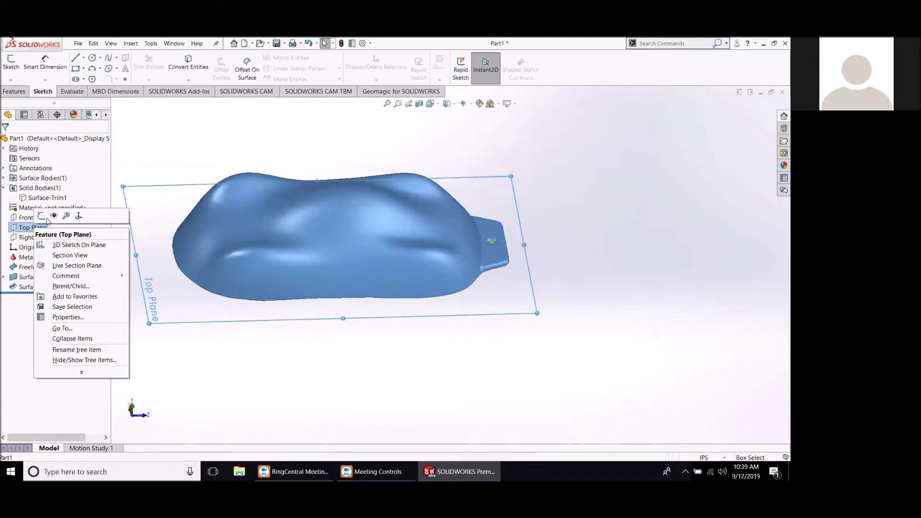
{"action": "key", "text": "Escape"}
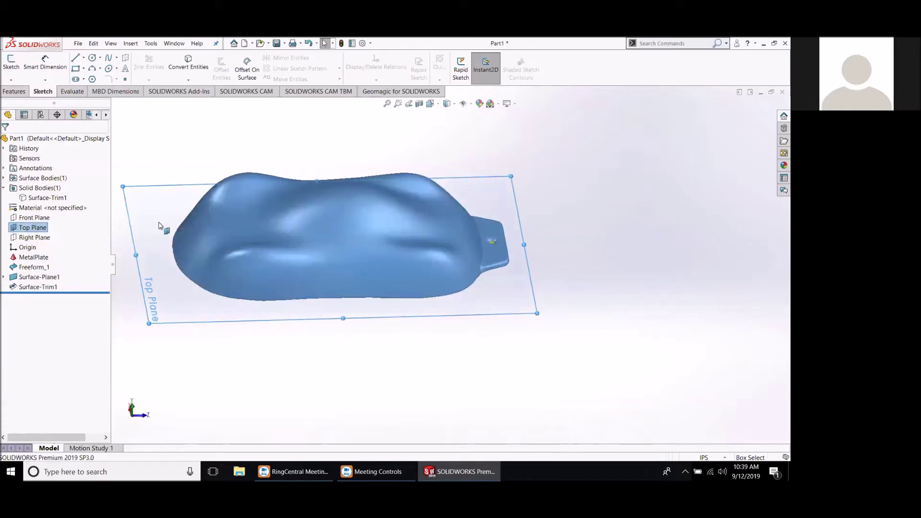
{"action": "left_click", "coordinate": [392, 92]}
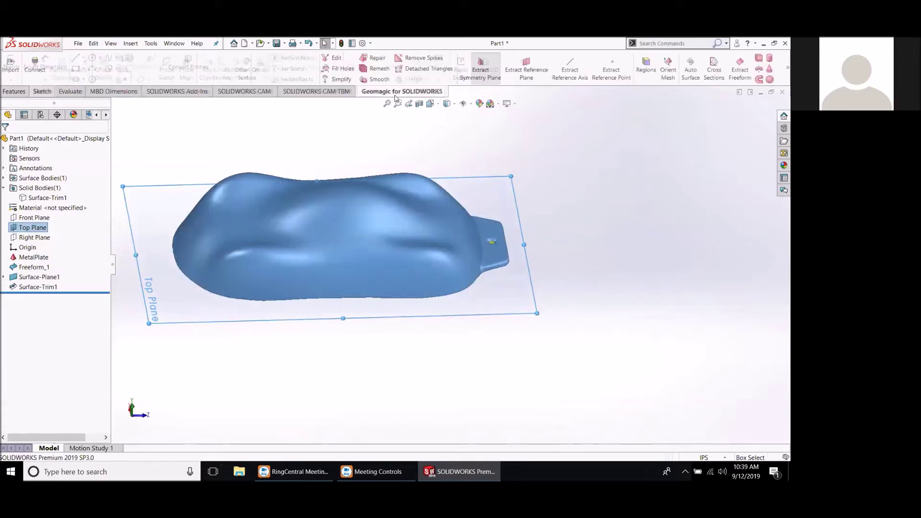
{"action": "left_click", "coordinate": [719, 72]}
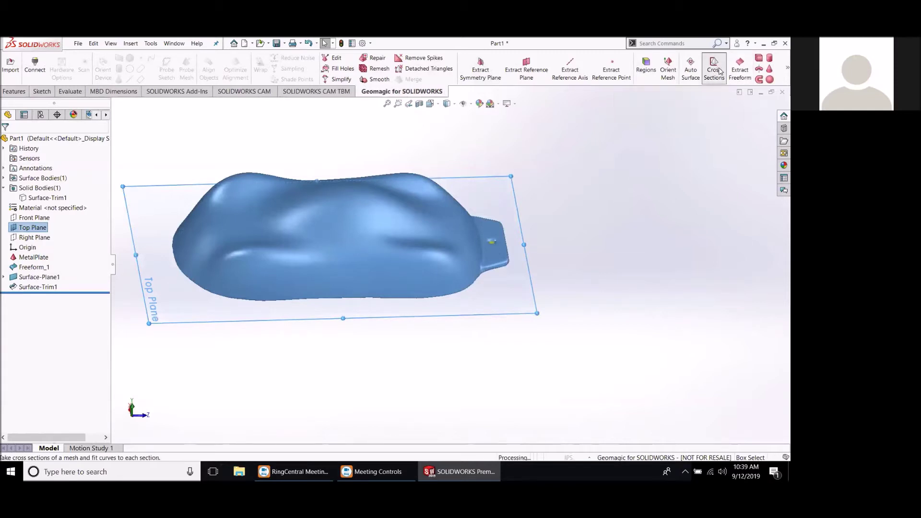
{"action": "left_click", "coordinate": [522, 311]}
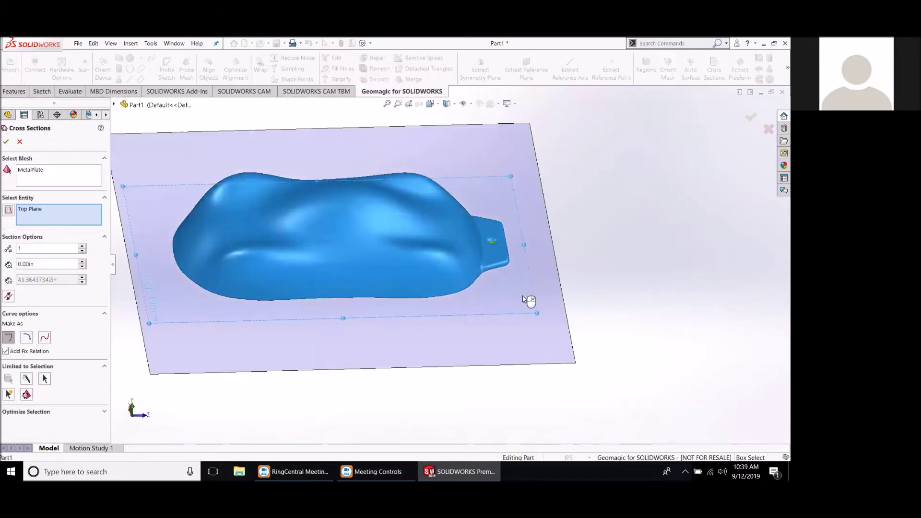
{"action": "middle_click_drag", "start_coordinate": [474, 294], "coordinate": [513, 324]}
{"action": "scroll", "coordinate": [370, 269], "scroll_direction": "up", "scroll_amount": 1}
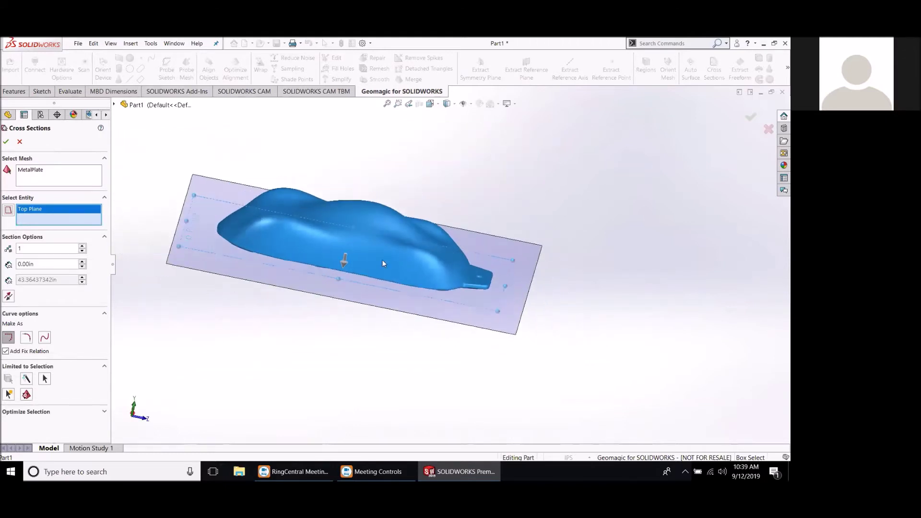
{"action": "scroll", "coordinate": [370, 269], "scroll_direction": "down", "scroll_amount": 3}
{"action": "scroll", "coordinate": [326, 312], "scroll_direction": "down", "scroll_amount": 3}
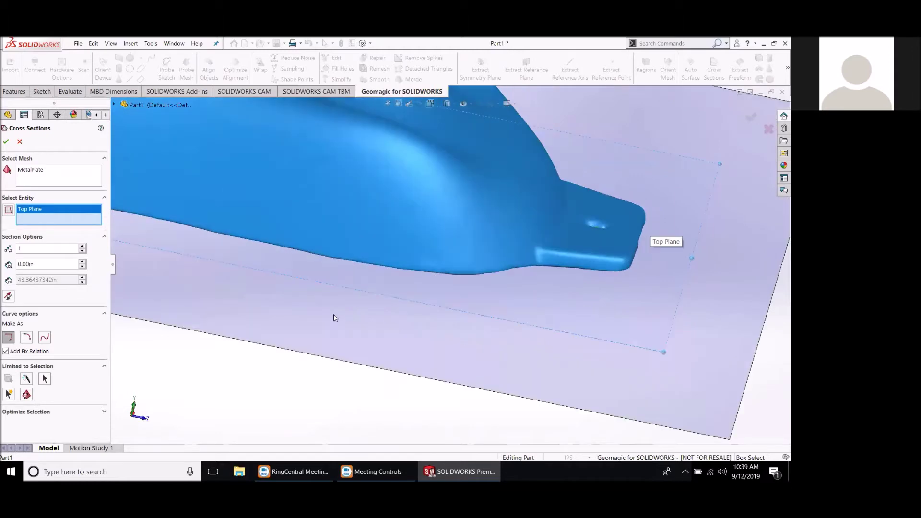
{"action": "scroll", "coordinate": [465, 257], "scroll_direction": "up", "scroll_amount": 2}
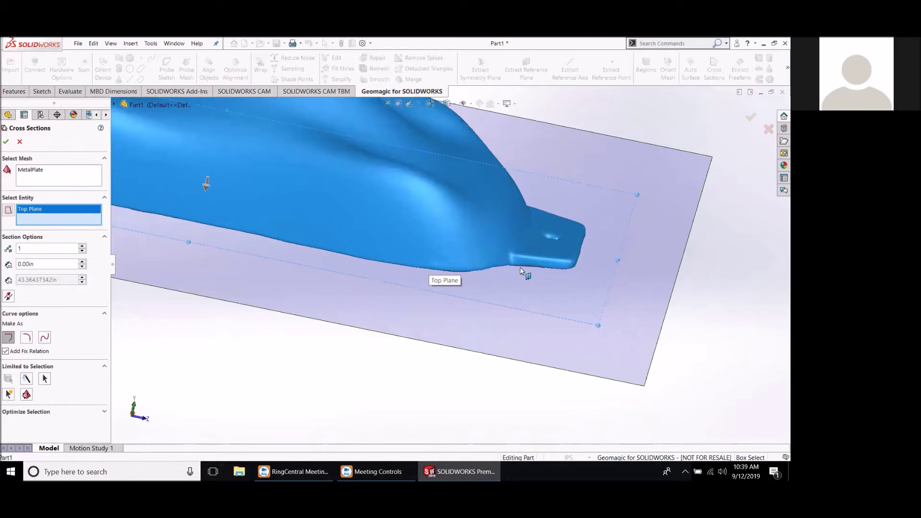
Reverse the cross-section direction so it points into the mesh and set the section offset to 0.5 in.
{"action": "left_click", "coordinate": [8, 297]}
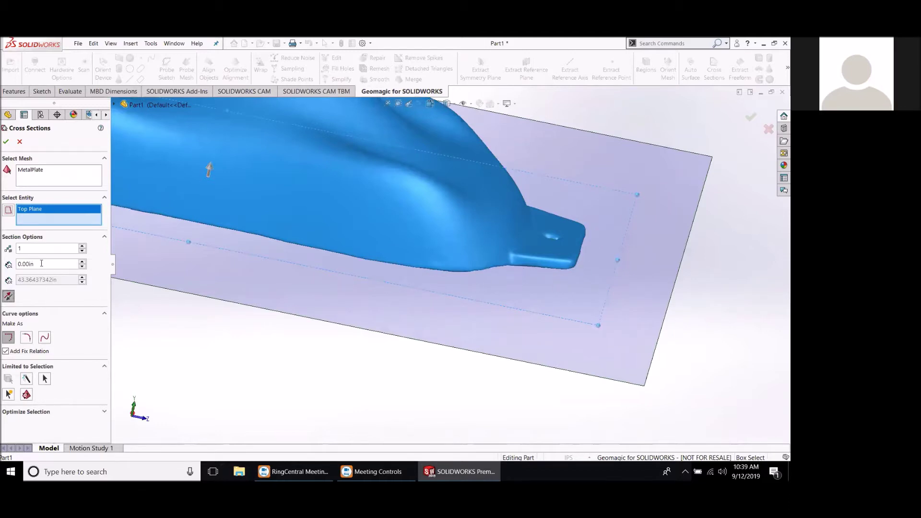
{"action": "type", "text": ".5"}
{"action": "key", "text": "Return"}
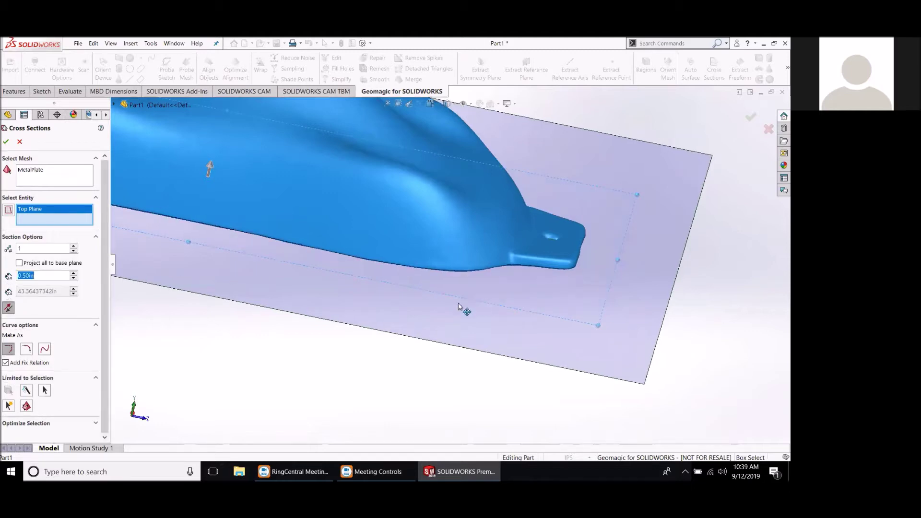
Set the cross-section offset to 0.75 in and generate the mesh sketch with one section.
{"action": "left_click_drag", "start_coordinate": [49, 273], "coordinate": [23, 272]}
{"action": "type", "text": ".75"}
{"action": "key", "text": "Return"}
{"action": "scroll", "coordinate": [512, 261], "scroll_direction": "down", "scroll_amount": 6}
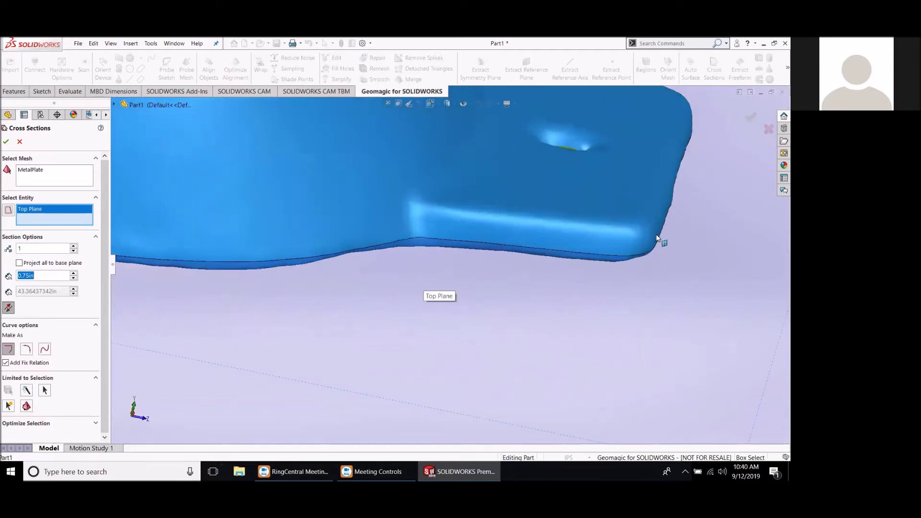
{"action": "scroll", "coordinate": [249, 365], "scroll_direction": "up", "scroll_amount": 6}
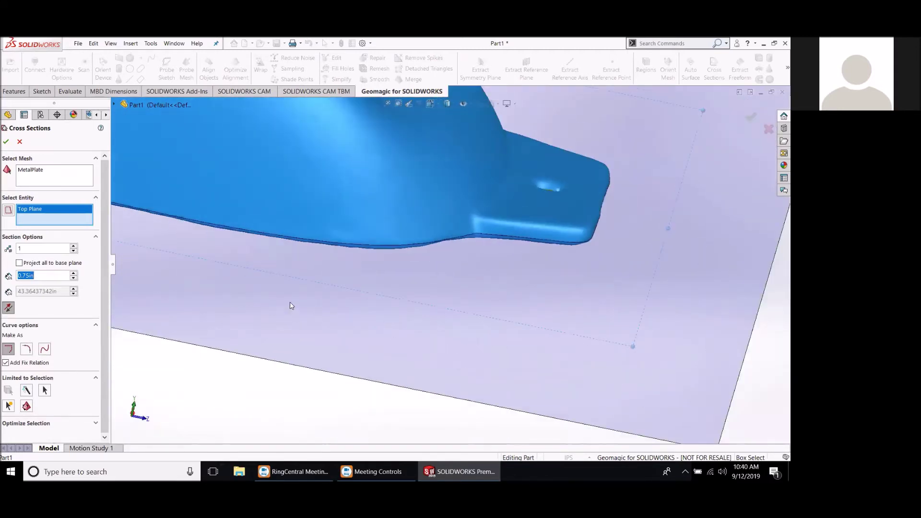
{"action": "scroll", "coordinate": [344, 239], "scroll_direction": "up", "scroll_amount": 1}
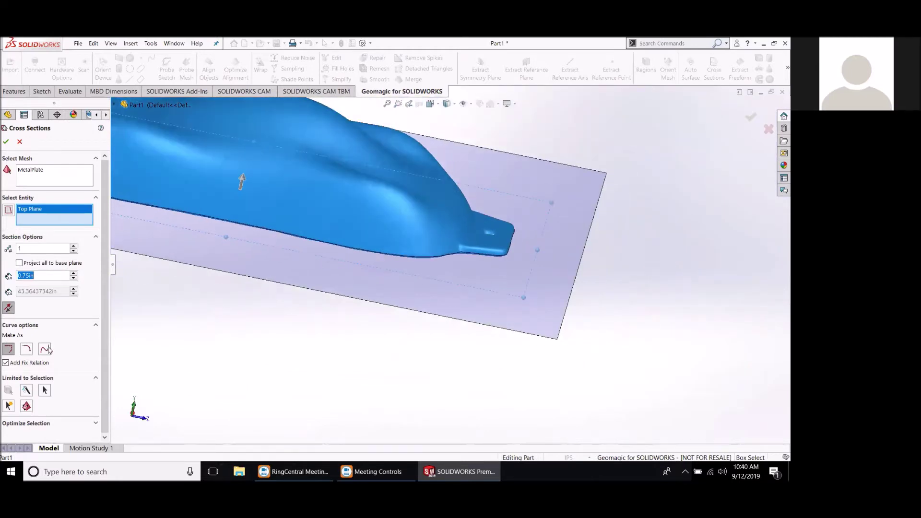
{"action": "left_click", "coordinate": [16, 352]}
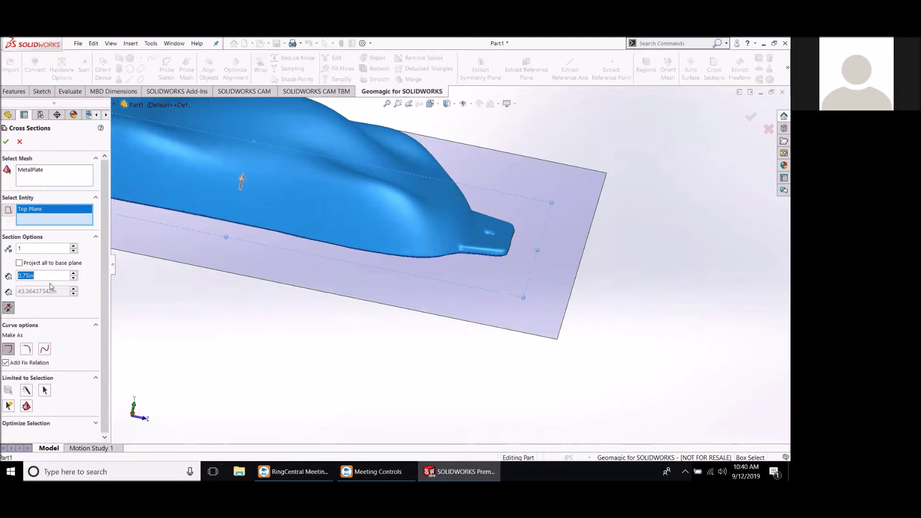
{"action": "left_click", "coordinate": [6, 143]}
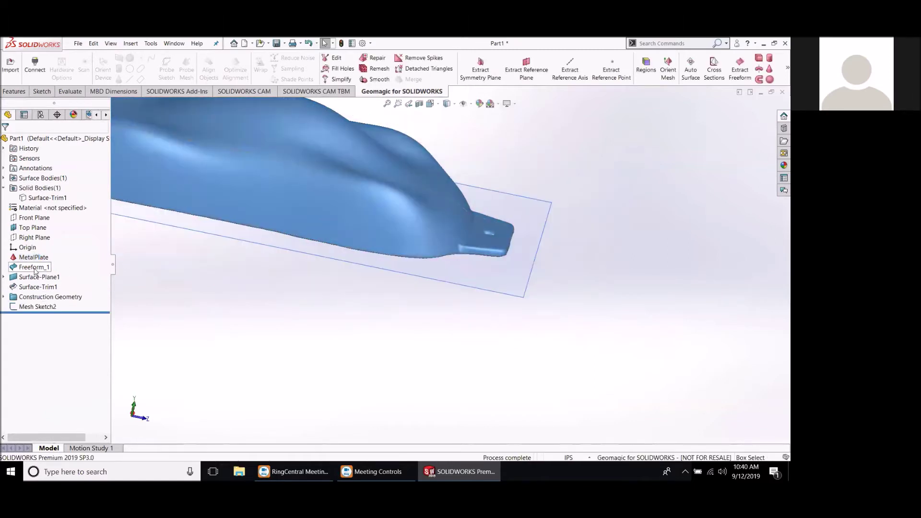
Hide the MetalPlate mesh and open Mesh Sketch2 for editing.
{"action": "right_click", "coordinate": [35, 257]}
{"action": "left_click", "coordinate": [52, 244]}
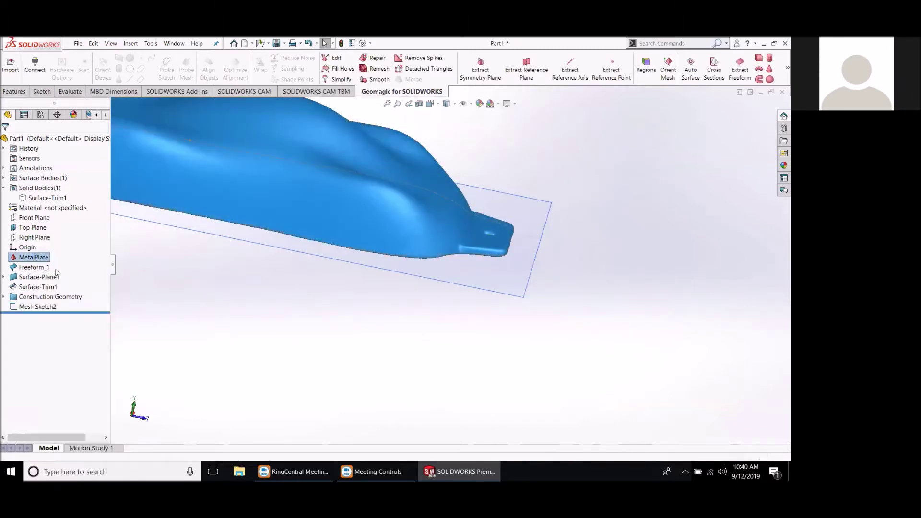
{"action": "right_click", "coordinate": [31, 308]}
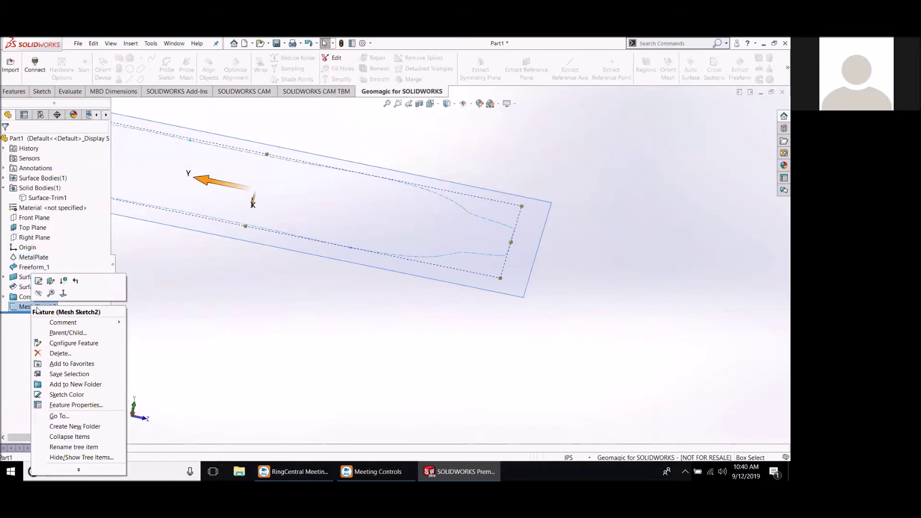
{"action": "left_click", "coordinate": [34, 281]}
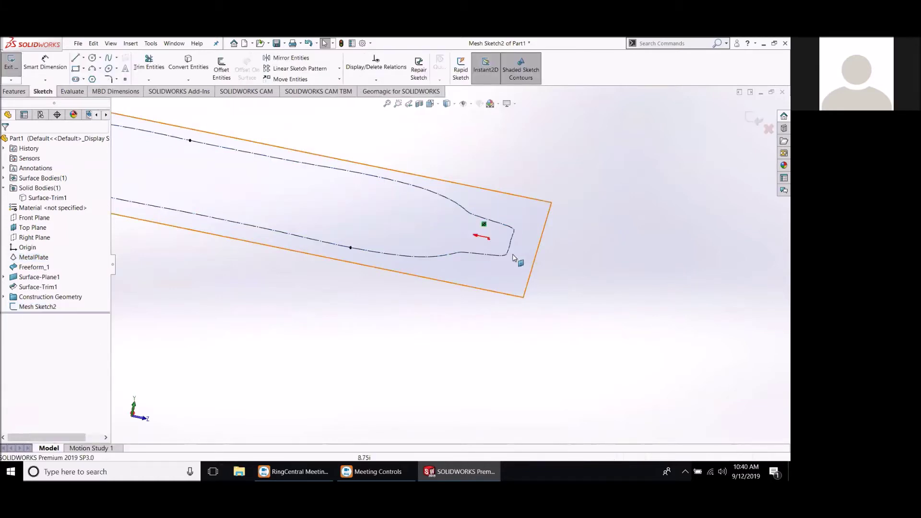
View the sketch plane straight on and examine the narrow tab end of the section outline.
{"action": "right_click", "coordinate": [518, 214]}
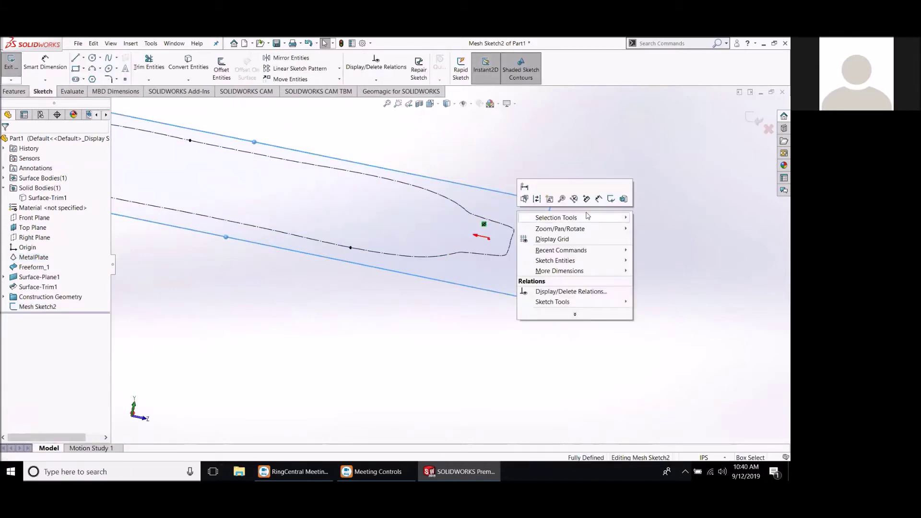
{"action": "left_click", "coordinate": [471, 362]}
{"action": "middle_click_drag", "start_coordinate": [534, 329], "coordinate": [358, 338]}
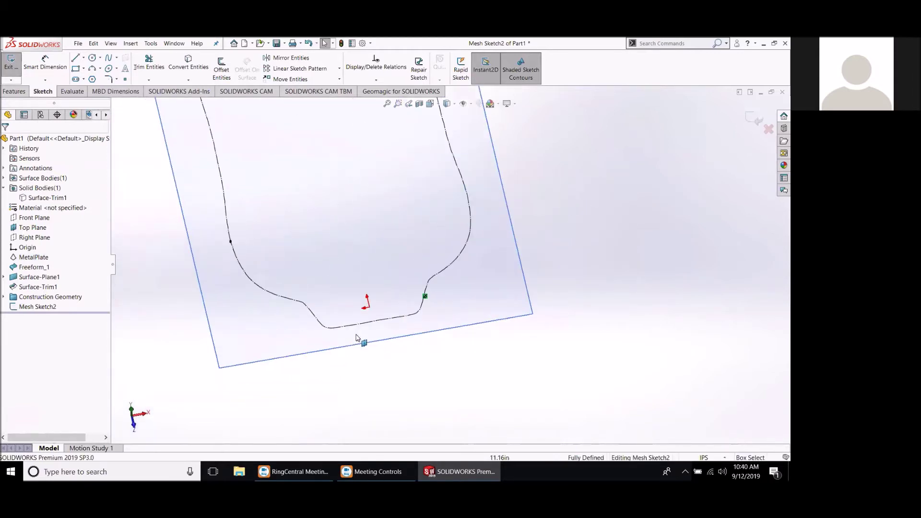
{"action": "right_click", "coordinate": [478, 290]}
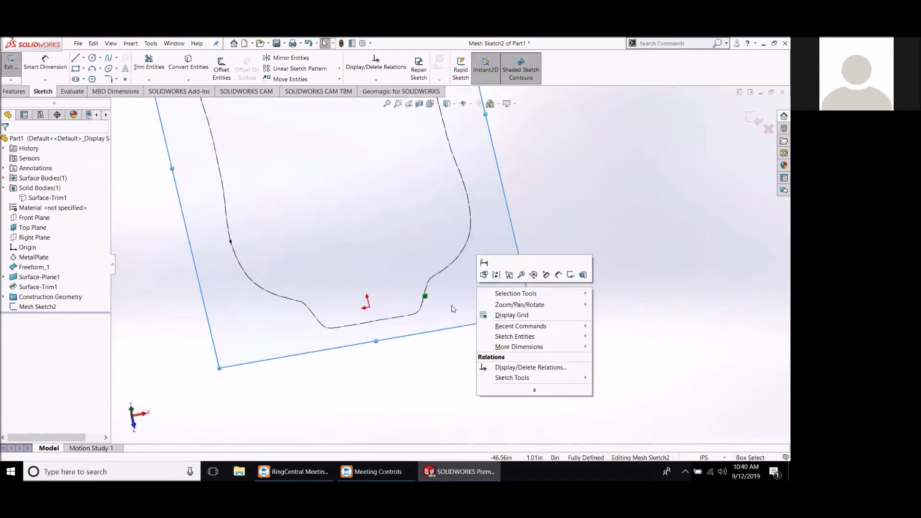
{"action": "right_click", "coordinate": [33, 300]}
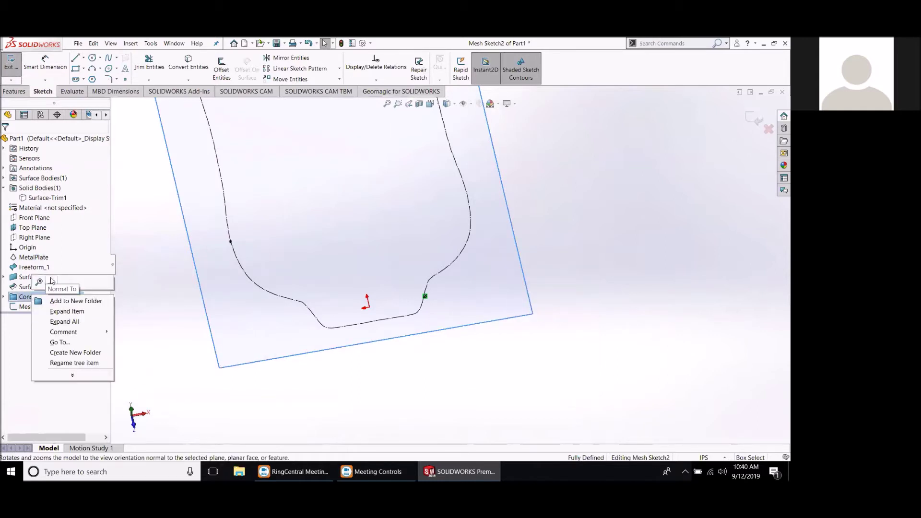
{"action": "left_click", "coordinate": [51, 281]}
{"action": "left_click", "coordinate": [257, 311]}
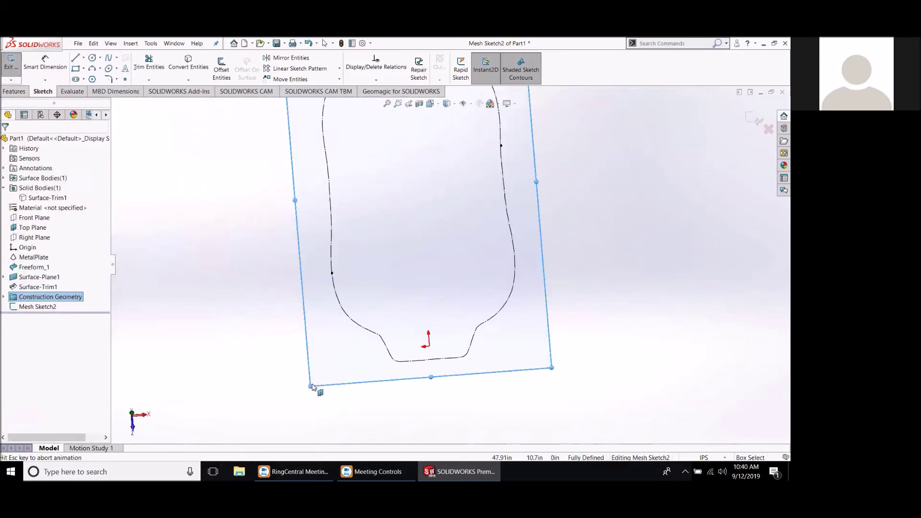
{"action": "scroll", "coordinate": [468, 273], "scroll_direction": "down", "scroll_amount": 3}
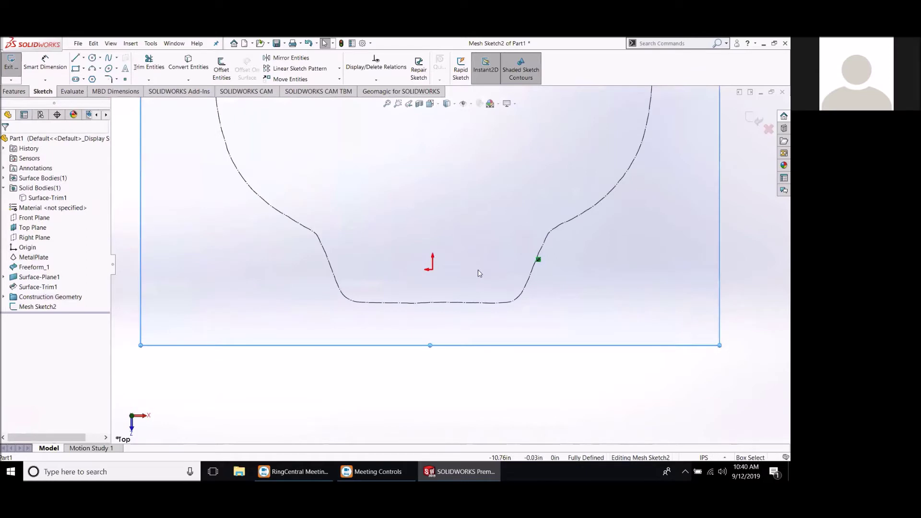
{"action": "scroll", "coordinate": [477, 286], "scroll_direction": "down", "scroll_amount": 2}
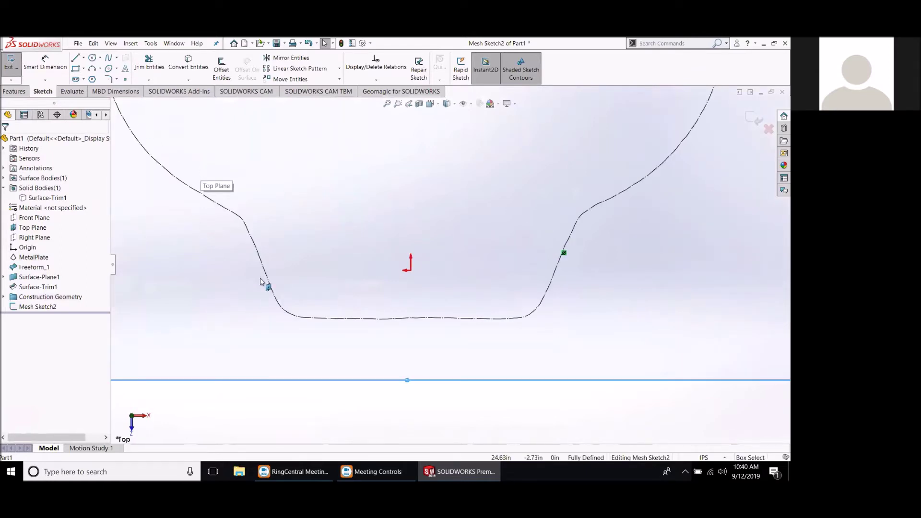
Sketch a line about 11.3 in long over the tab's left slanted edge and a second line along its straight end edge.
{"action": "left_click", "coordinate": [76, 58]}
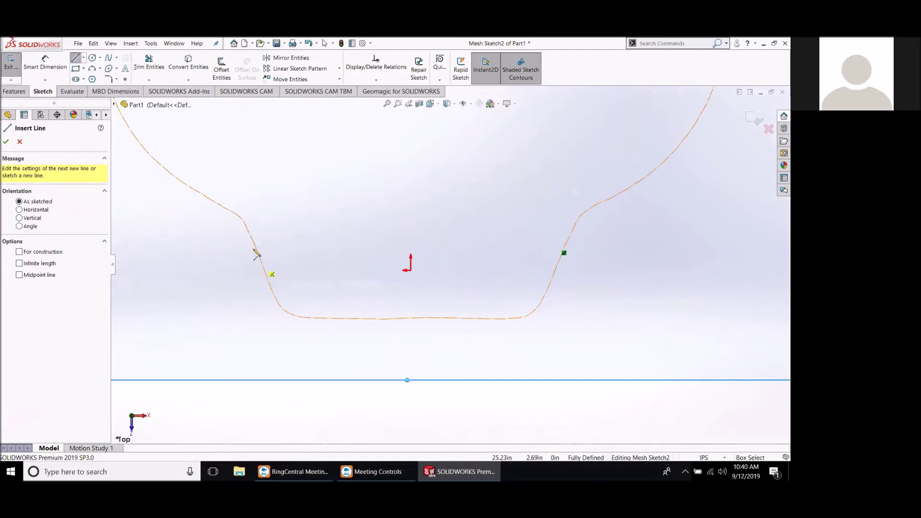
{"action": "mouse_move", "coordinate": [250, 234]}
{"action": "left_mouse_down"}
{"action": "mouse_move", "coordinate": [280, 302]}
{"action": "mouse_move", "coordinate": [274, 293]}
{"action": "left_mouse_up"}
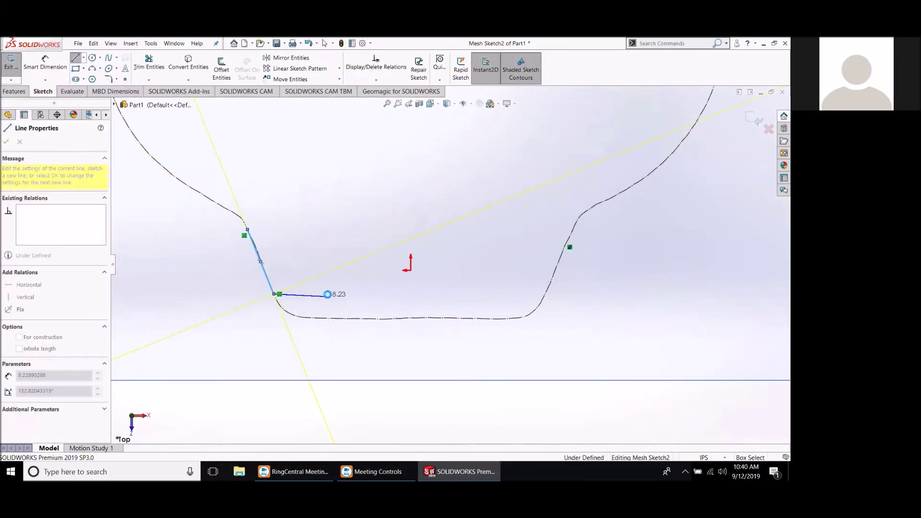
{"action": "key", "text": "Escape"}
{"action": "left_click", "coordinate": [75, 57]}
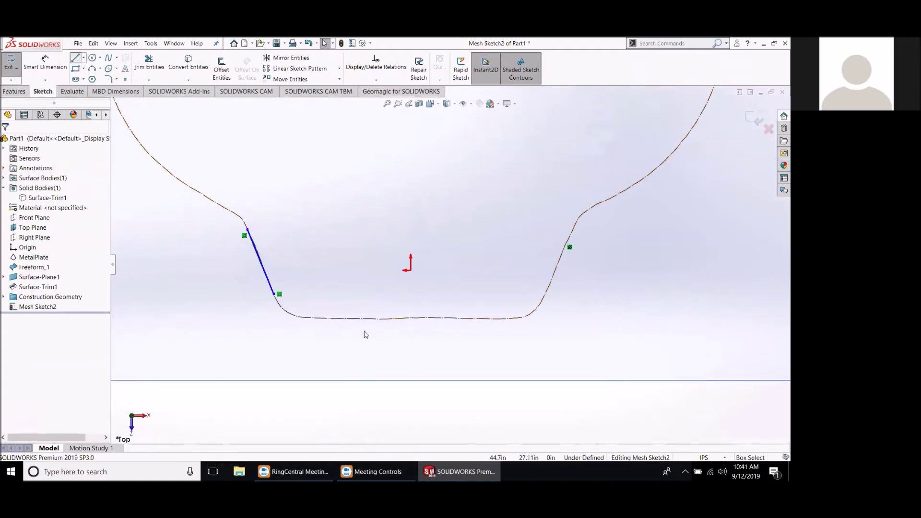
{"action": "left_click_drag", "start_coordinate": [314, 318], "coordinate": [486, 318]}
{"action": "key", "text": "Escape"}
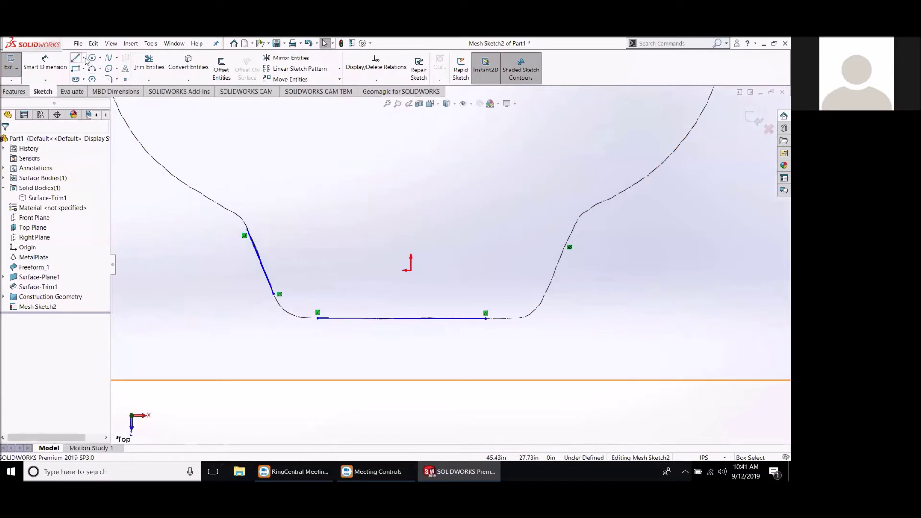
Sketch a vertical centerline upward from the sketch origin inside the tab outline.
{"action": "left_click", "coordinate": [83, 57]}
{"action": "left_click", "coordinate": [91, 79]}
{"action": "left_click", "coordinate": [410, 270]}
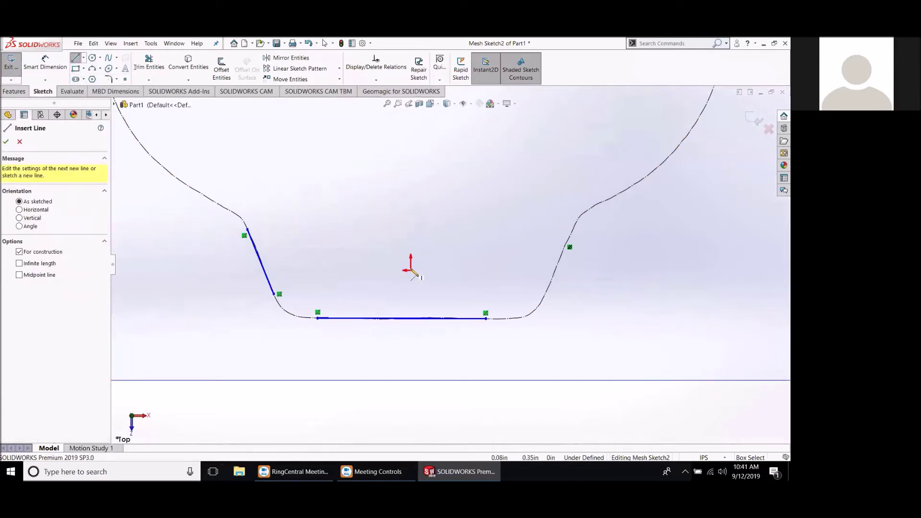
{"action": "left_click", "coordinate": [411, 176]}
{"action": "key", "text": "Escape"}
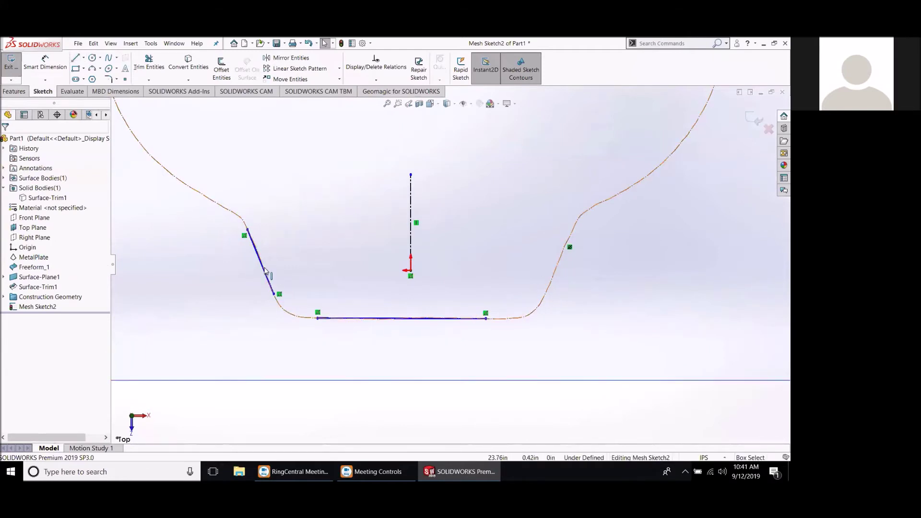
Mirror the left slanted line about the vertical centerline, keeping the original.
{"action": "left_click", "coordinate": [297, 58]}
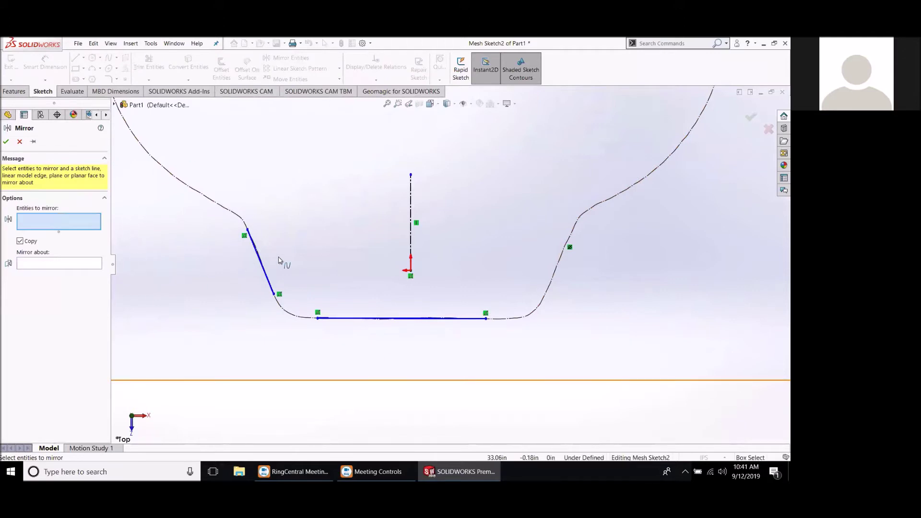
{"action": "left_click", "coordinate": [263, 268]}
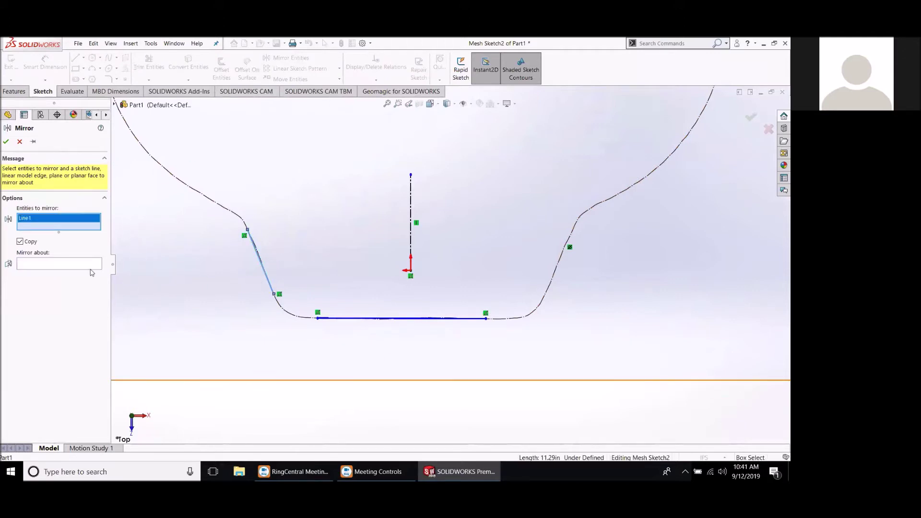
{"action": "left_click", "coordinate": [62, 265]}
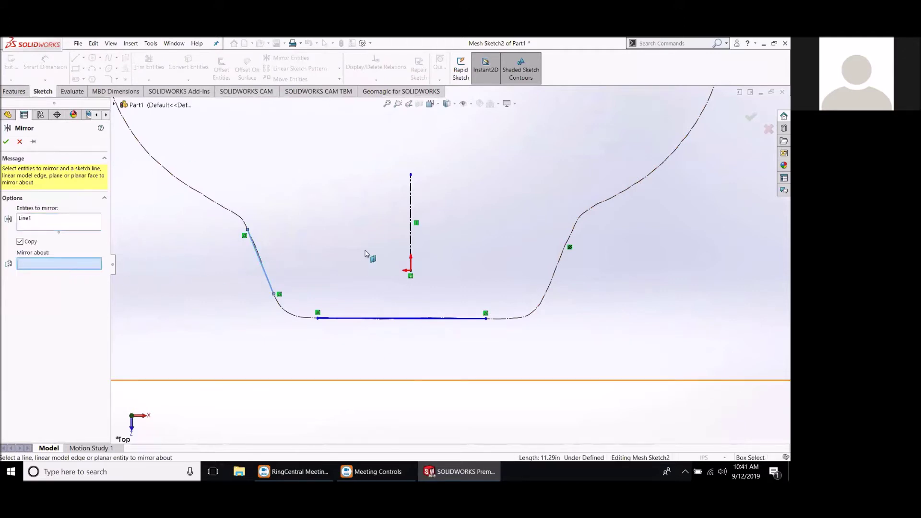
{"action": "left_click", "coordinate": [414, 204]}
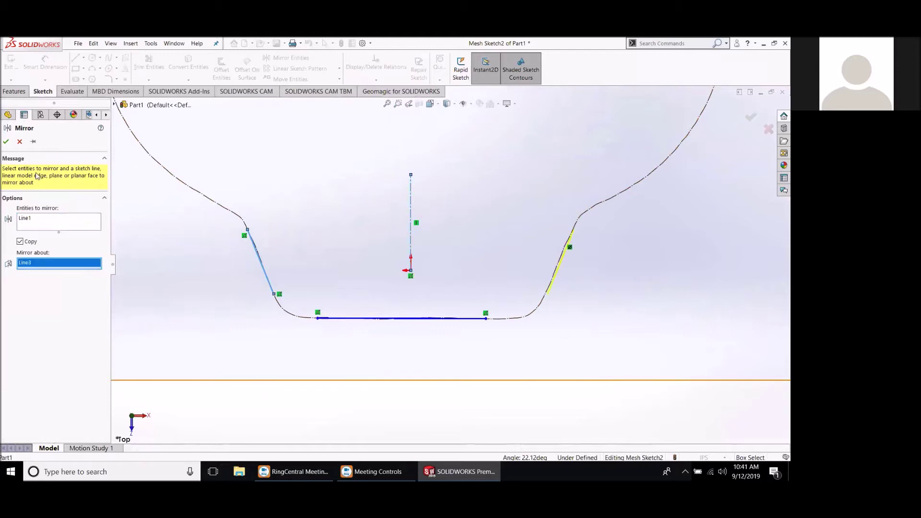
{"action": "left_click", "coordinate": [6, 143]}
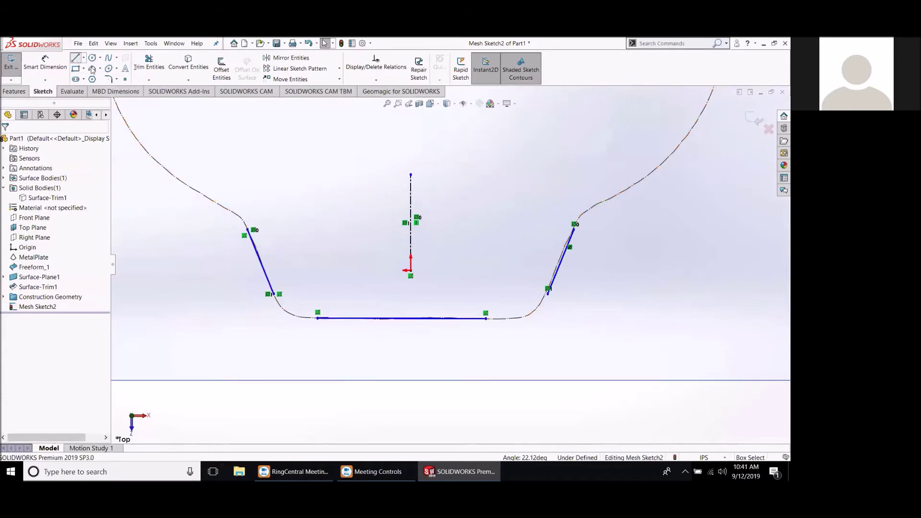
Sketch a horizontal line about 68 in long above the centerline, spanning the wider part of the outline.
{"action": "left_click", "coordinate": [76, 58]}
{"action": "left_click", "coordinate": [178, 137]}
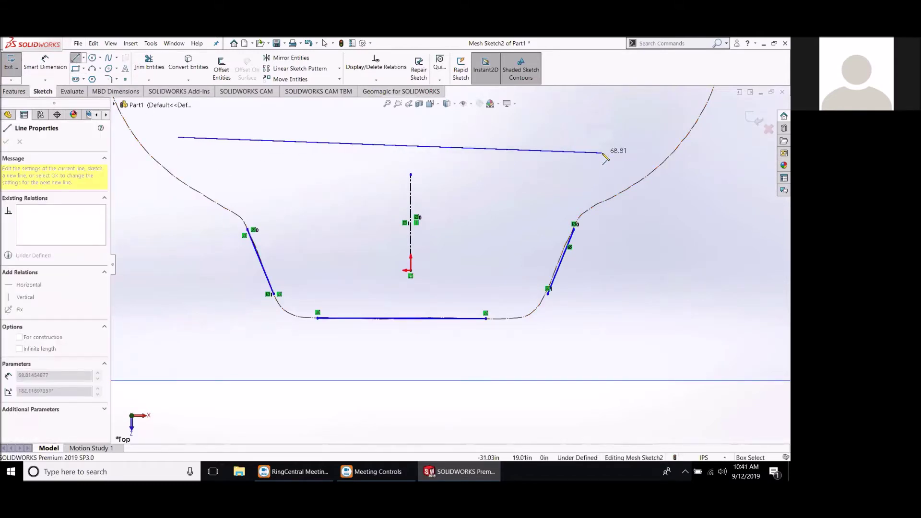
{"action": "left_click", "coordinate": [600, 137]}
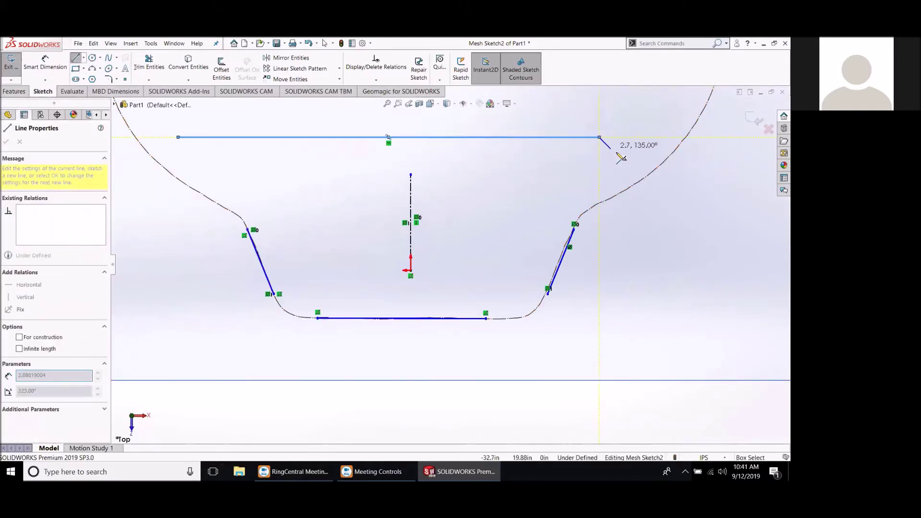
{"action": "key", "text": "Escape"}
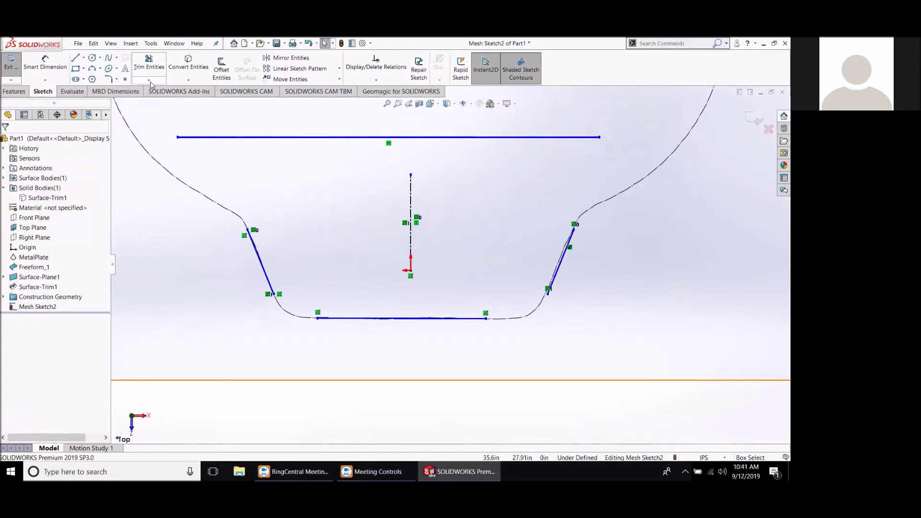
Corner-trim the horizontal line, both slanted lines and the end line into a closed trapezoid.
{"action": "left_click", "coordinate": [152, 69]}
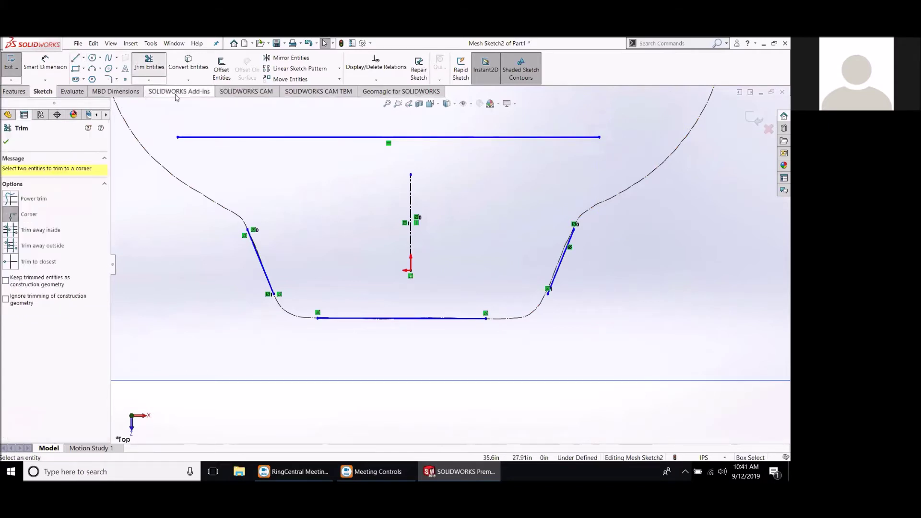
{"action": "left_click", "coordinate": [254, 244]}
{"action": "left_click", "coordinate": [285, 138]}
{"action": "left_click", "coordinate": [579, 137]}
{"action": "left_click", "coordinate": [569, 242]}
{"action": "left_click", "coordinate": [477, 318]}
{"action": "left_click", "coordinate": [570, 245]}
{"action": "left_click", "coordinate": [409, 319]}
{"action": "left_click", "coordinate": [271, 272]}
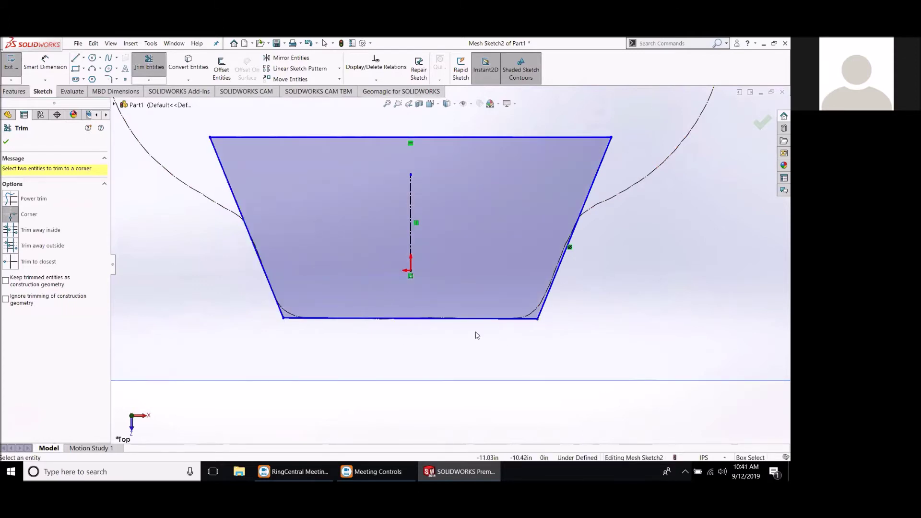
{"action": "scroll", "coordinate": [263, 328], "scroll_direction": "up", "scroll_amount": 1}
{"action": "scroll", "coordinate": [266, 321], "scroll_direction": "down", "scroll_amount": 1}
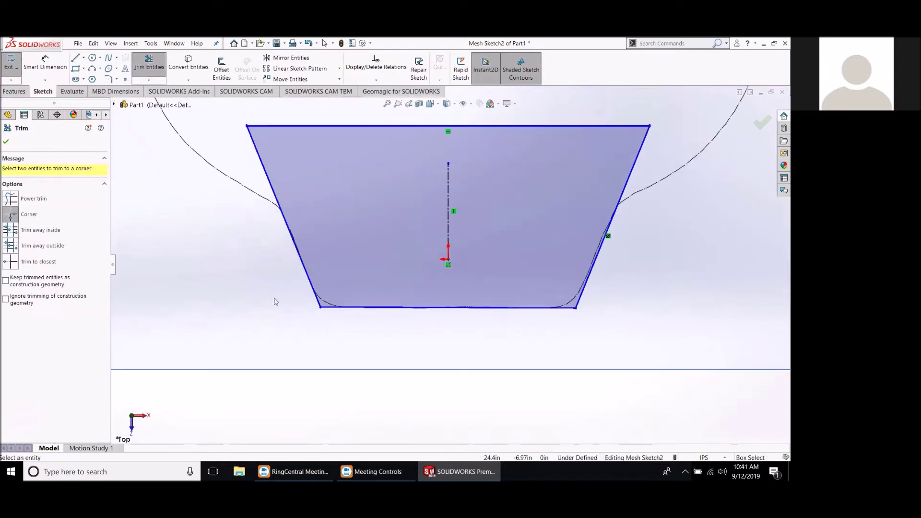
{"action": "left_click", "coordinate": [6, 142]}
Fillet both lower corners of the trapezoid with a 4 in radius and exit the sketch.
{"action": "scroll", "coordinate": [417, 262], "scroll_direction": "up", "scroll_amount": 1}
{"action": "scroll", "coordinate": [410, 258], "scroll_direction": "down", "scroll_amount": 1}
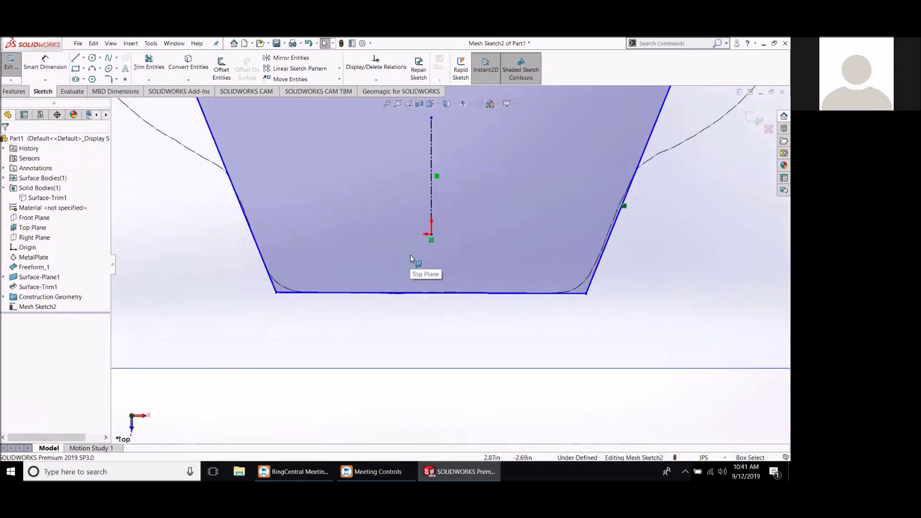
{"action": "left_click", "coordinate": [110, 79]}
{"action": "left_click", "coordinate": [267, 267]}
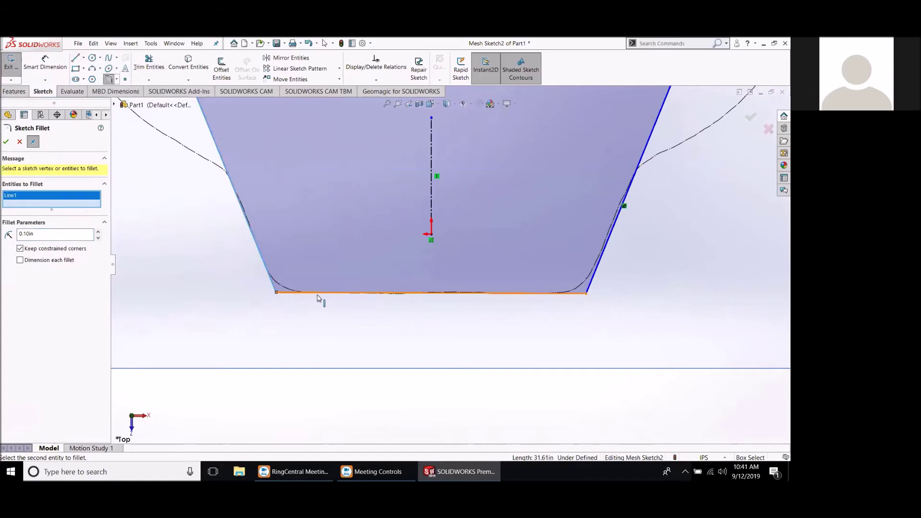
{"action": "left_click", "coordinate": [308, 293]}
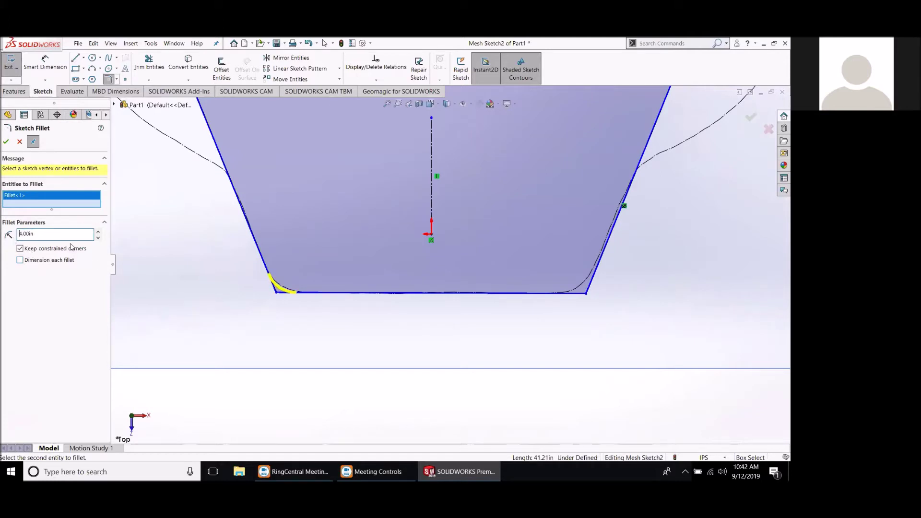
{"action": "left_click", "coordinate": [529, 293]}
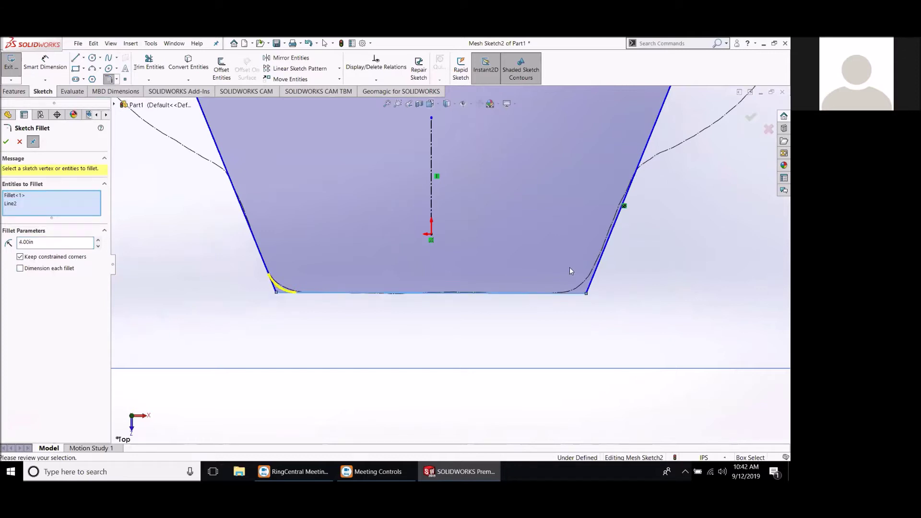
{"action": "left_click", "coordinate": [597, 272]}
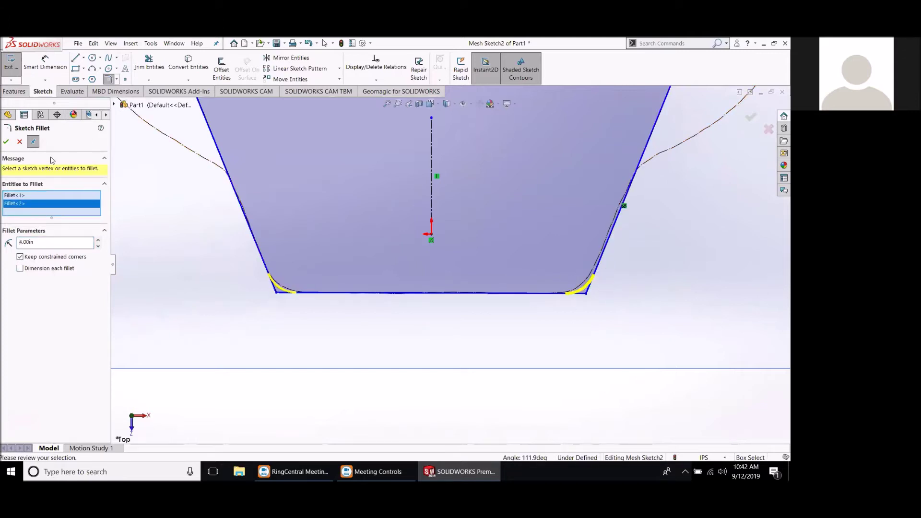
{"action": "left_click", "coordinate": [6, 142]}
{"action": "scroll", "coordinate": [426, 246], "scroll_direction": "up", "scroll_amount": 2}
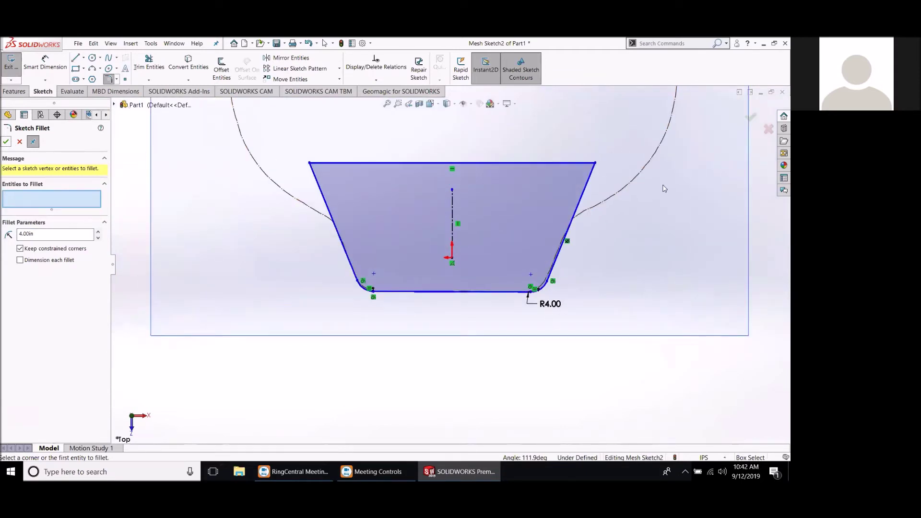
{"action": "scroll", "coordinate": [647, 232], "scroll_direction": "down", "scroll_amount": 2}
{"action": "scroll", "coordinate": [639, 242], "scroll_direction": "up", "scroll_amount": 2}
{"action": "left_click", "coordinate": [6, 142]}
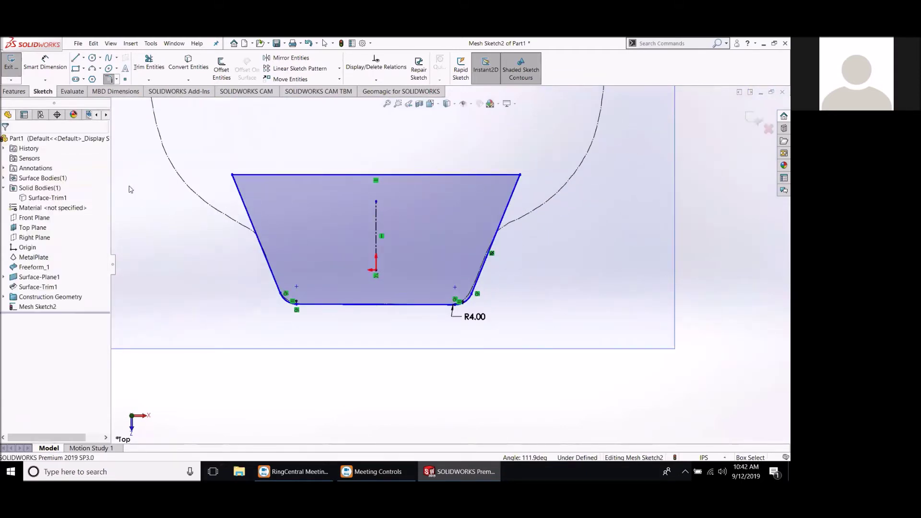
{"action": "left_click", "coordinate": [754, 121]}
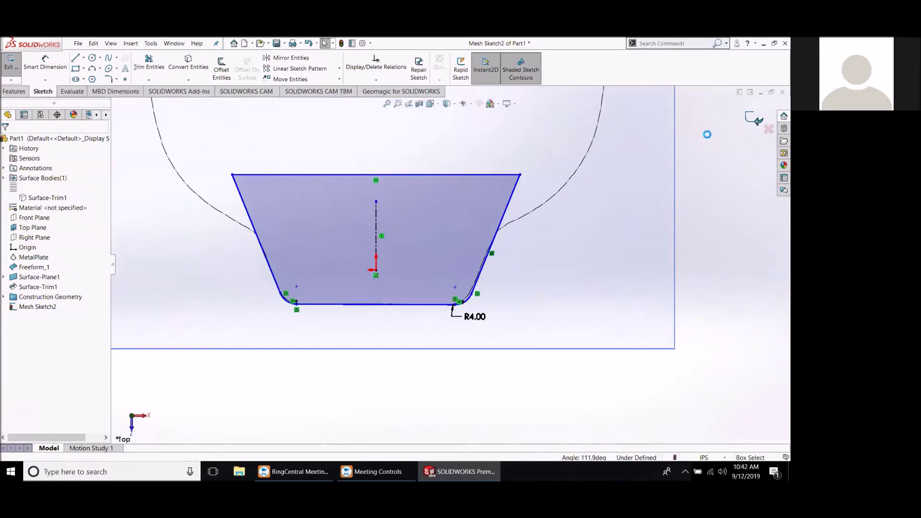
Show the MetalPlate mesh around the finished trapezoid sketch.
{"action": "mouse_move", "coordinate": [517, 295]}
{"action": "middle_mouse_down"}
{"action": "mouse_move", "coordinate": [578, 189]}
{"action": "mouse_move", "coordinate": [586, 212]}
{"action": "middle_mouse_up"}
{"action": "scroll", "coordinate": [597, 196], "scroll_direction": "up", "scroll_amount": 4}
{"action": "scroll", "coordinate": [625, 140], "scroll_direction": "down", "scroll_amount": 3}
{"action": "scroll", "coordinate": [602, 144], "scroll_direction": "up", "scroll_amount": 2}
{"action": "scroll", "coordinate": [366, 243], "scroll_direction": "down", "scroll_amount": 2}
{"action": "scroll", "coordinate": [286, 249], "scroll_direction": "up", "scroll_amount": 2}
{"action": "mouse_move", "coordinate": [286, 249]}
{"action": "middle_mouse_down"}
{"action": "mouse_move", "coordinate": [497, 336]}
{"action": "mouse_move", "coordinate": [615, 265]}
{"action": "mouse_move", "coordinate": [553, 398]}
{"action": "mouse_move", "coordinate": [520, 368]}
{"action": "mouse_move", "coordinate": [539, 364]}
{"action": "middle_mouse_up"}
{"action": "scroll", "coordinate": [474, 308], "scroll_direction": "down", "scroll_amount": 4}
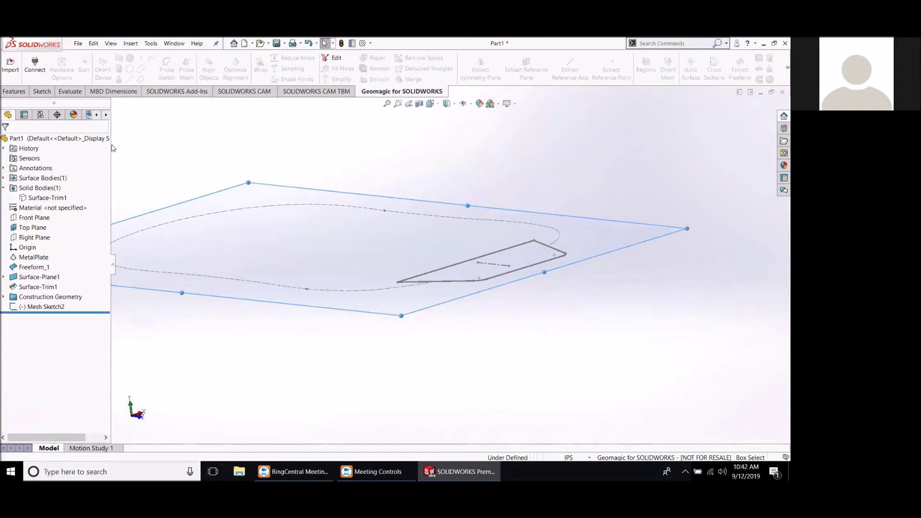
{"action": "left_click", "coordinate": [17, 93]}
{"action": "right_click", "coordinate": [27, 258]}
{"action": "left_click", "coordinate": [36, 246]}
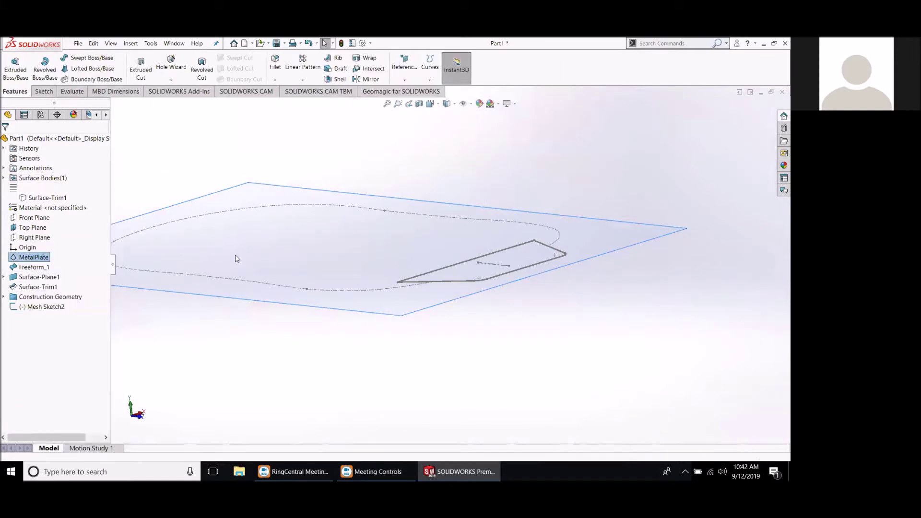
Start a blind boss extrude of the trapezoid sketch and pull its depth up to the tab's top face, about 2.03 in.
{"action": "middle_click_drag", "start_coordinate": [398, 248], "coordinate": [483, 279]}
{"action": "left_click", "coordinate": [14, 70]}
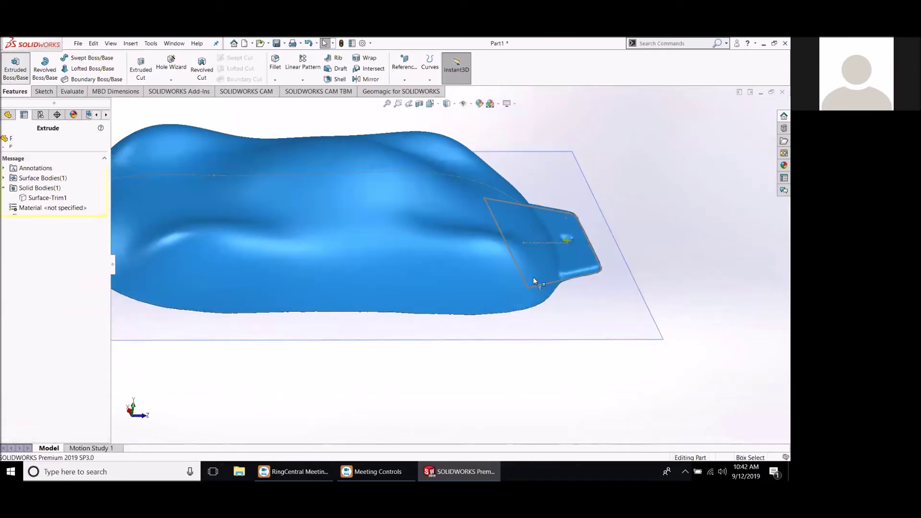
{"action": "left_click", "coordinate": [562, 283]}
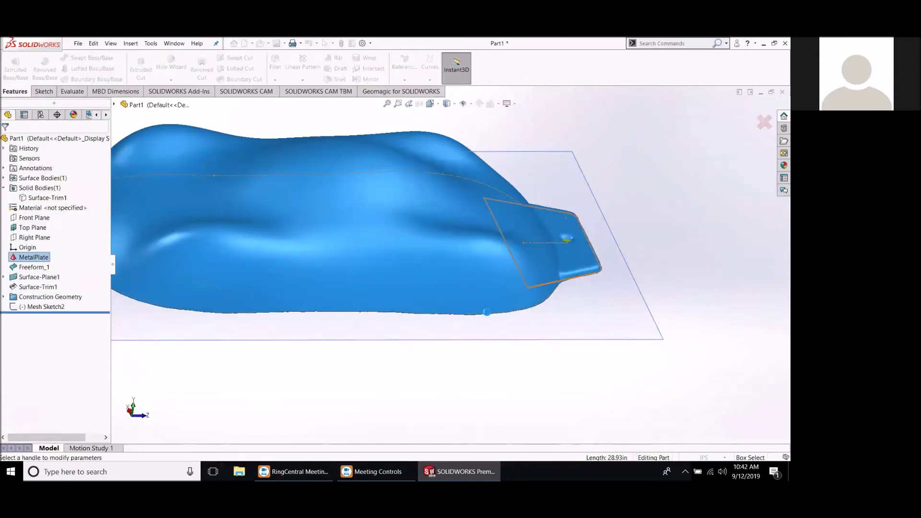
{"action": "left_click", "coordinate": [485, 313]}
{"action": "middle_click_drag", "start_coordinate": [423, 311], "coordinate": [206, 280]}
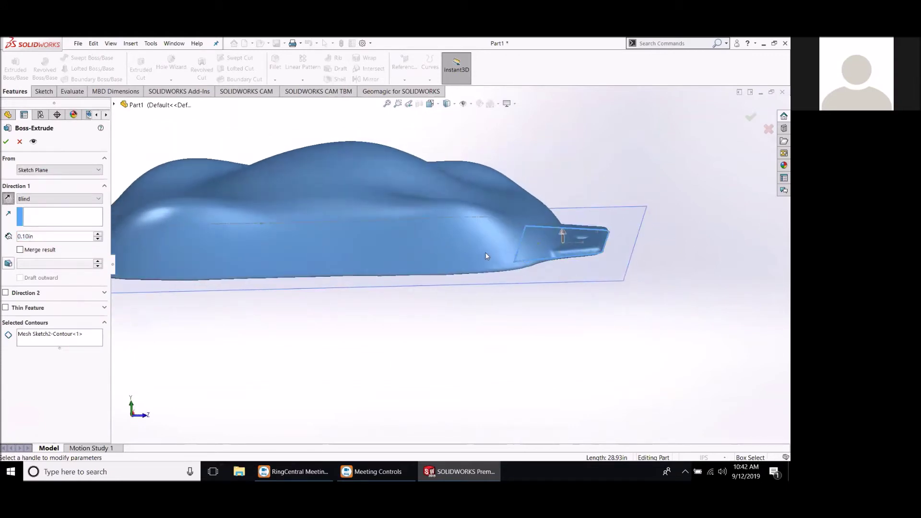
{"action": "mouse_move", "coordinate": [429, 229]}
{"action": "middle_mouse_down"}
{"action": "mouse_move", "coordinate": [435, 211]}
{"action": "mouse_move", "coordinate": [617, 251]}
{"action": "middle_mouse_up"}
{"action": "scroll", "coordinate": [573, 272], "scroll_direction": "up", "scroll_amount": 1}
{"action": "scroll", "coordinate": [494, 274], "scroll_direction": "down", "scroll_amount": 4}
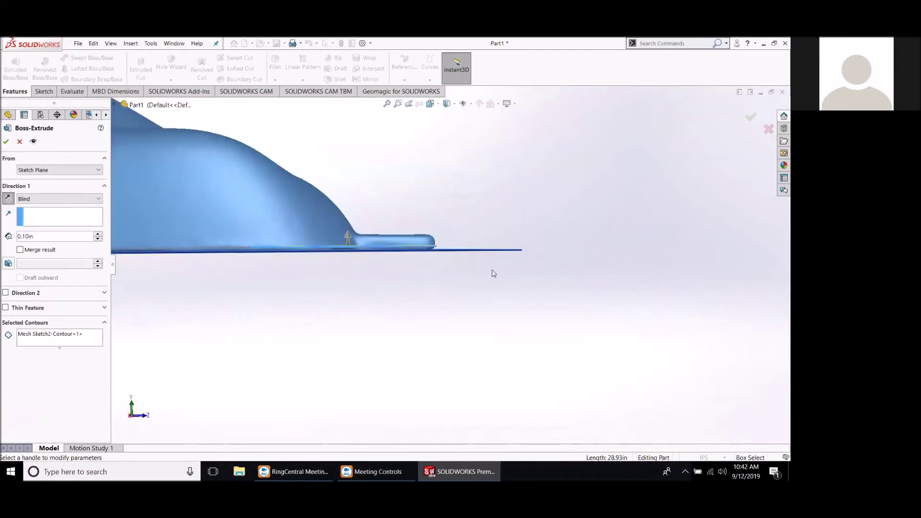
{"action": "scroll", "coordinate": [326, 232], "scroll_direction": "down", "scroll_amount": 2}
{"action": "left_click_drag", "start_coordinate": [258, 225], "coordinate": [259, 221]}
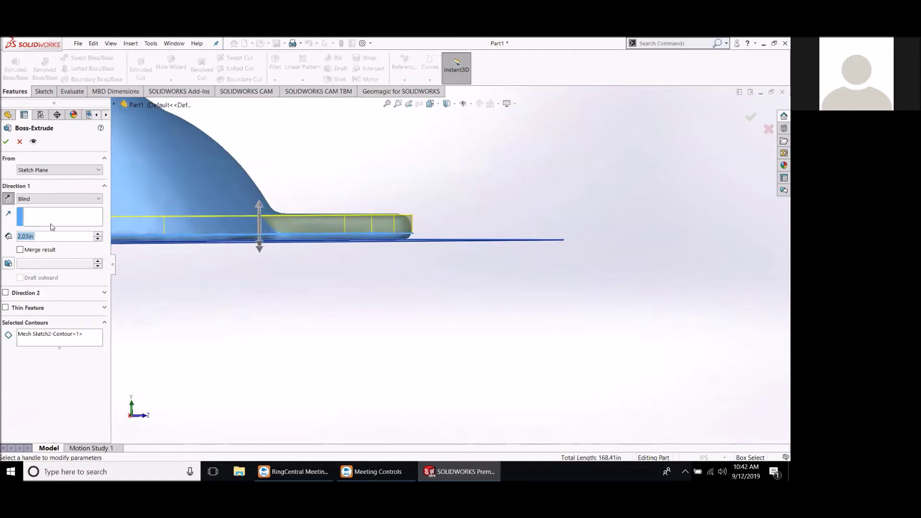
Set the extrude's Direction 1 depth to 0.78740157 in and enable Direction 2.
{"action": "type", "text": "2.0"}
{"action": "mouse_move", "coordinate": [95, 248]}
{"action": "left_click", "coordinate": [118, 259]}
{"action": "left_click", "coordinate": [5, 294]}
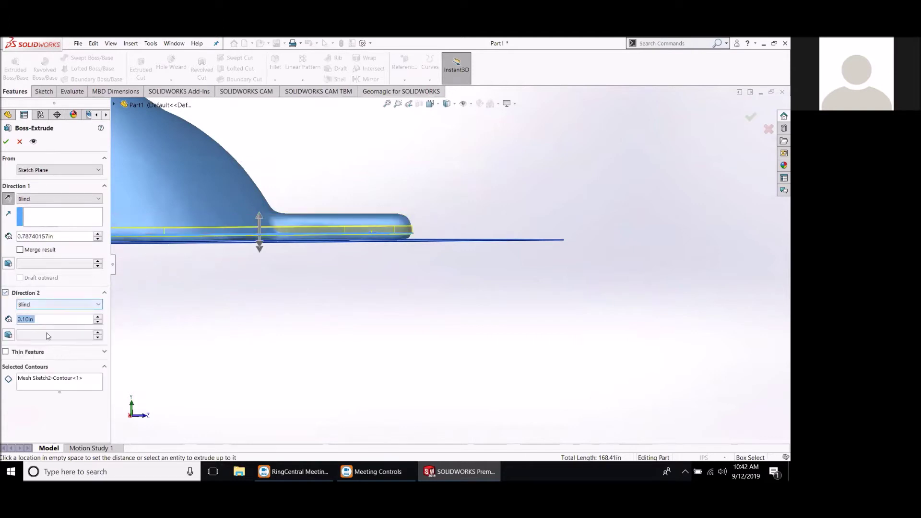
Try to end Direction 2 with Up To Surface, using Surface-Trim1 as the limit.
{"action": "middle_click_drag", "start_coordinate": [282, 321], "coordinate": [274, 270]}
{"action": "mouse_move", "coordinate": [185, 312]}
{"action": "middle_mouse_down"}
{"action": "mouse_move", "coordinate": [227, 278]}
{"action": "mouse_move", "coordinate": [142, 267]}
{"action": "middle_mouse_up"}
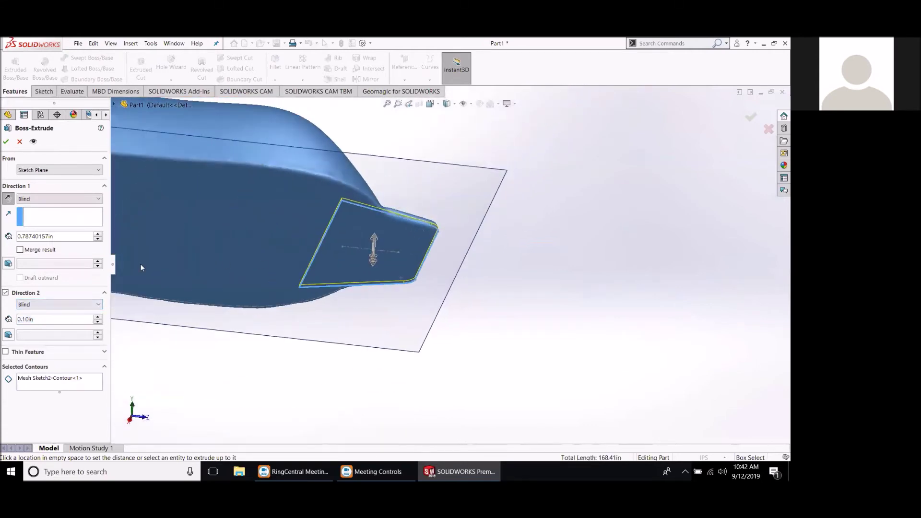
{"action": "left_click", "coordinate": [97, 305]}
{"action": "left_click", "coordinate": [43, 332]}
{"action": "left_click", "coordinate": [114, 105]}
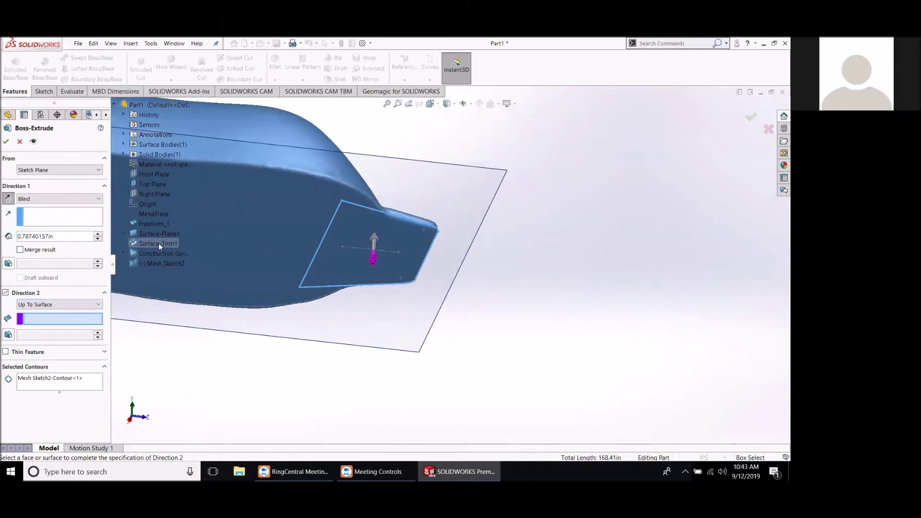
{"action": "right_click", "coordinate": [160, 243]}
{"action": "left_click", "coordinate": [168, 365]}
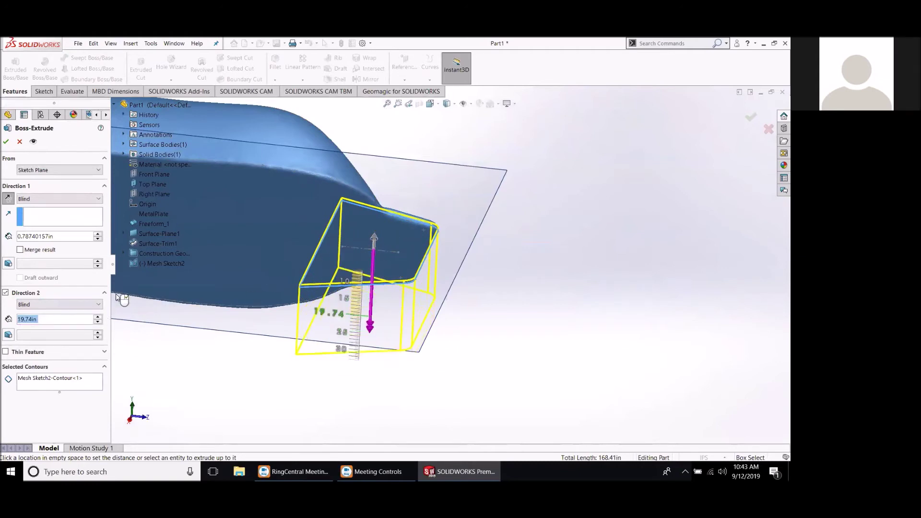
Try to enter a new blind depth for Direction 2 of the tab extrude.
{"action": "left_click", "coordinate": [42, 321]}
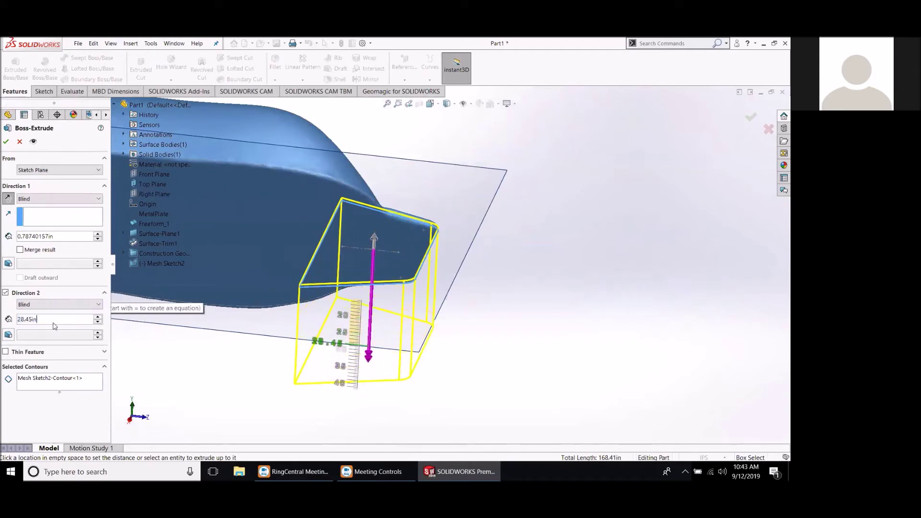
{"action": "left_click", "coordinate": [42, 321]}
{"action": "left_click", "coordinate": [50, 319]}
{"action": "key", "text": "BackSpace"}
{"action": "key", "text": "BackSpace"}
{"action": "key", "text": "BackSpace"}
{"action": "key", "text": "BackSpace"}
{"action": "key", "text": "BackSpace"}
{"action": "key", "text": "BackSpace"}
{"action": "key", "text": "BackSpace"}
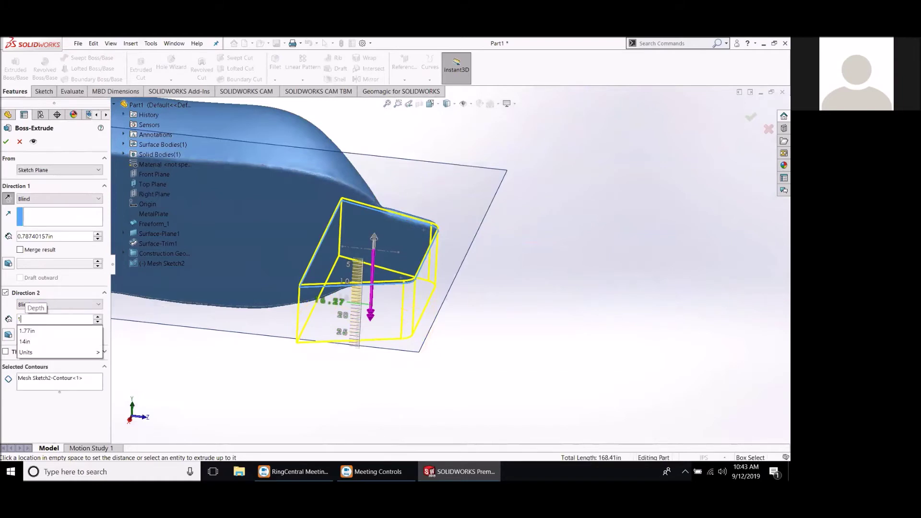
{"action": "type", "text": "1.14in"}
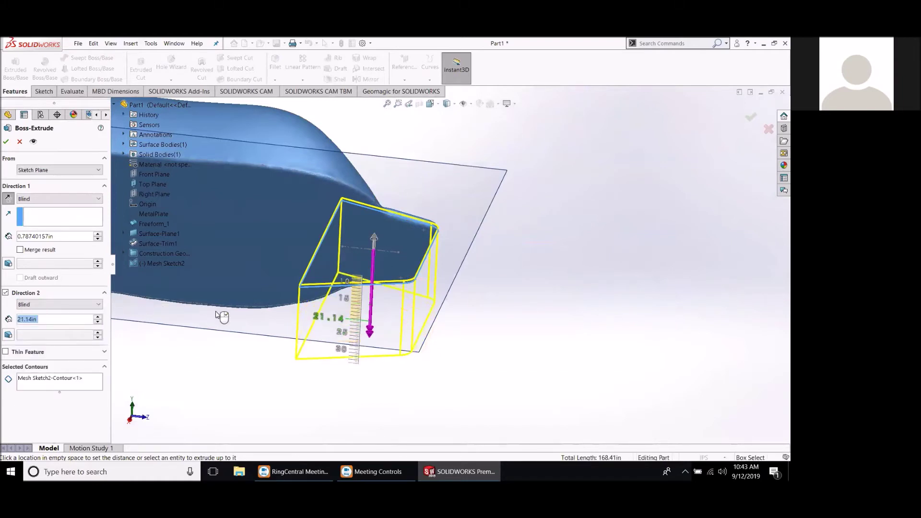
{"action": "left_click", "coordinate": [275, 343]}
Pull the Direction 2 depth back to about 1.04 in and accept the tab extrude.
{"action": "mouse_move", "coordinate": [313, 333]}
{"action": "middle_mouse_down"}
{"action": "mouse_move", "coordinate": [341, 370]}
{"action": "mouse_move", "coordinate": [320, 349]}
{"action": "middle_mouse_up"}
{"action": "left_click", "coordinate": [372, 357]}
{"action": "left_click_drag", "start_coordinate": [374, 322], "coordinate": [374, 247]}
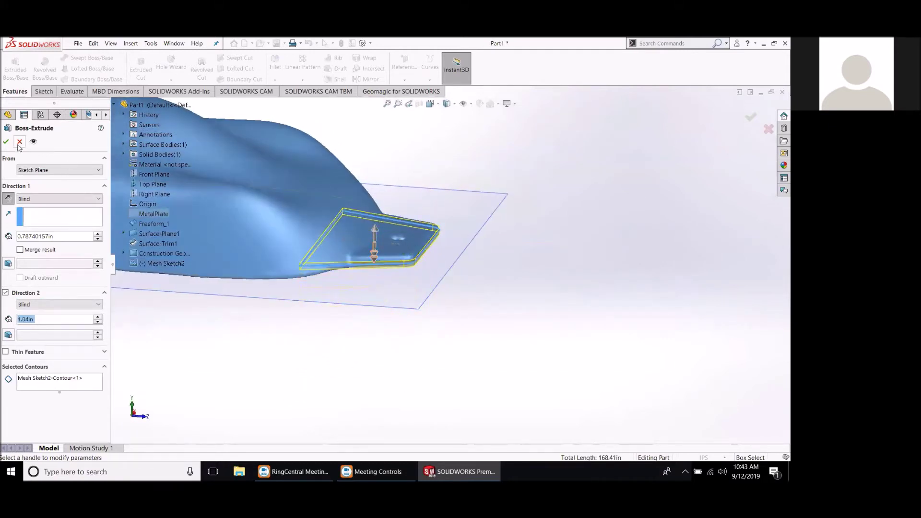
{"action": "middle_click_drag", "start_coordinate": [302, 313], "coordinate": [321, 283]}
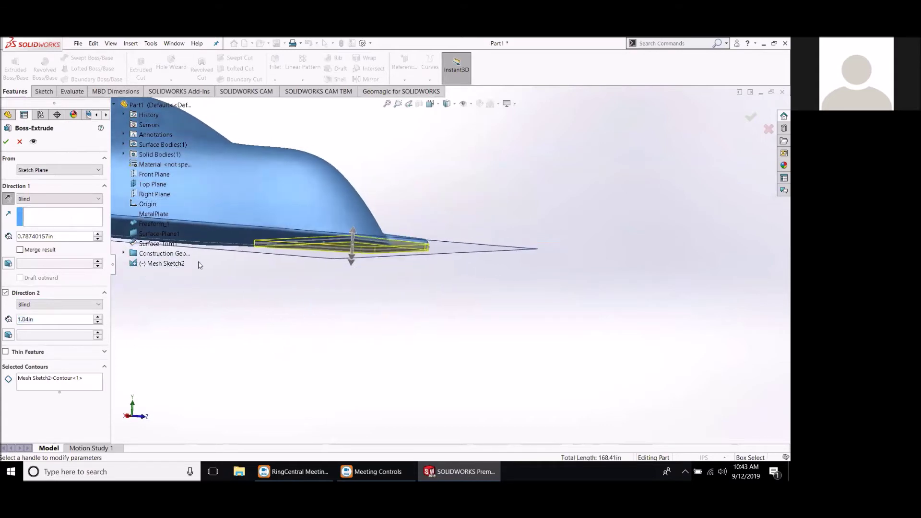
{"action": "left_click", "coordinate": [7, 141]}
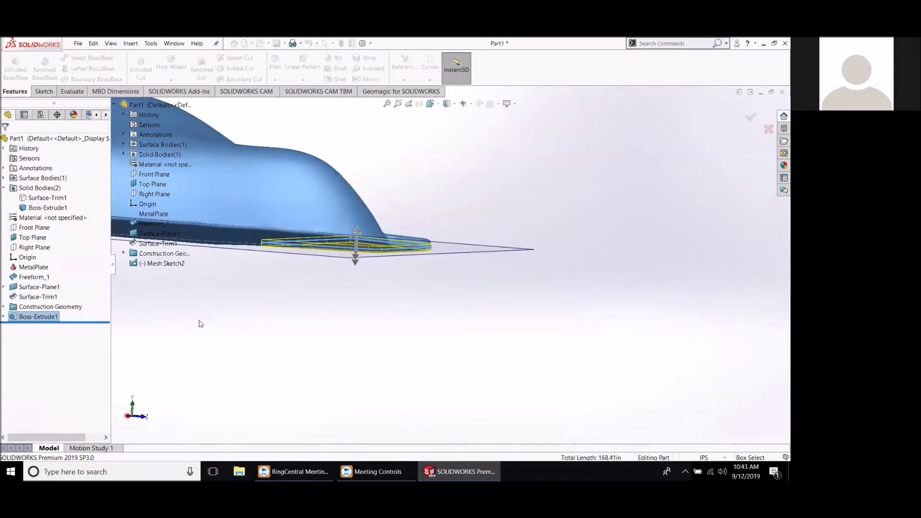
Show the Surface-Trim1 body and hide the MetalPlate mesh.
{"action": "middle_click_drag", "start_coordinate": [229, 289], "coordinate": [184, 281]}
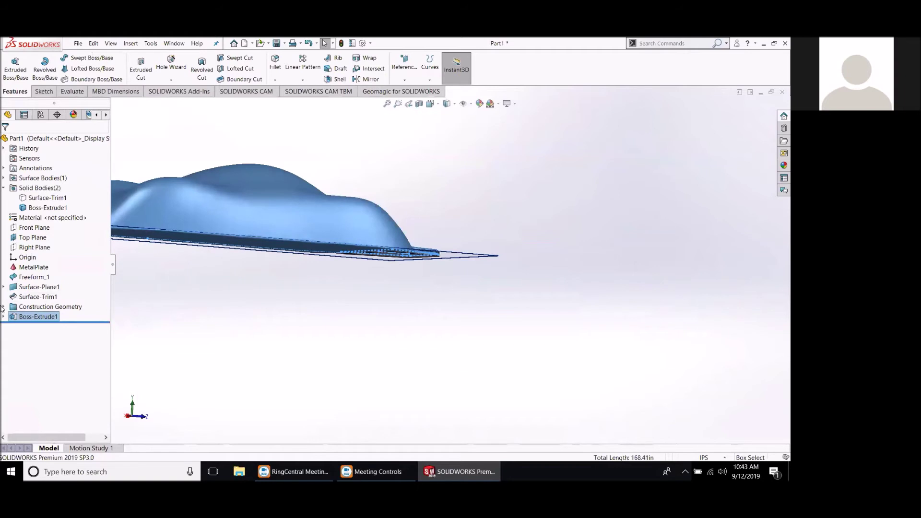
{"action": "right_click", "coordinate": [30, 297]}
{"action": "left_click", "coordinate": [36, 284]}
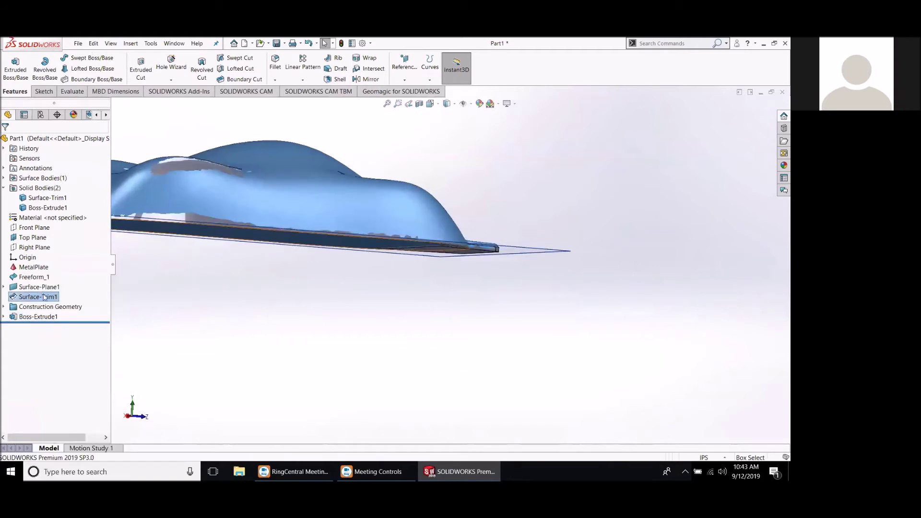
{"action": "right_click", "coordinate": [27, 267]}
{"action": "left_click", "coordinate": [35, 248]}
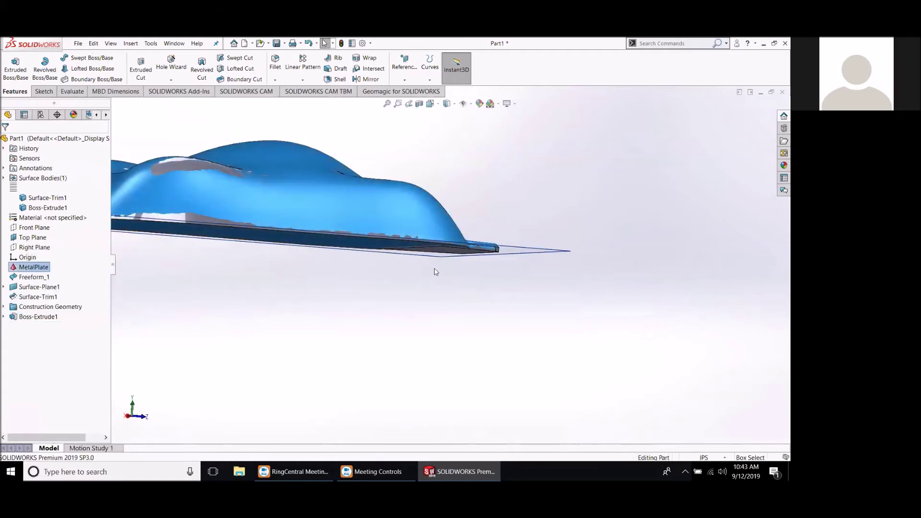
Edit the tab extrude so Direction 2 ends Up To Surface at the flat underside face of the trimmed body.
{"action": "scroll", "coordinate": [442, 255], "scroll_direction": "down", "scroll_amount": 3}
{"action": "middle_click_drag", "start_coordinate": [442, 256], "coordinate": [435, 231]}
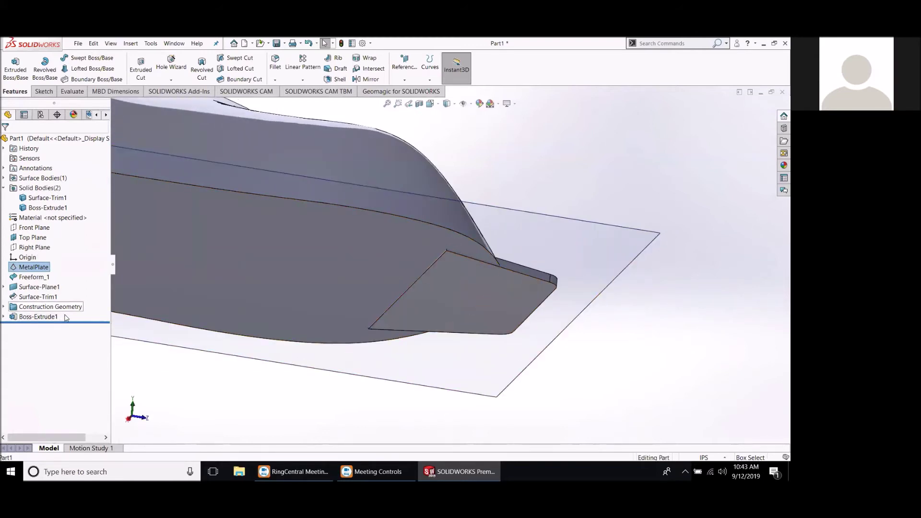
{"action": "right_click", "coordinate": [28, 318]}
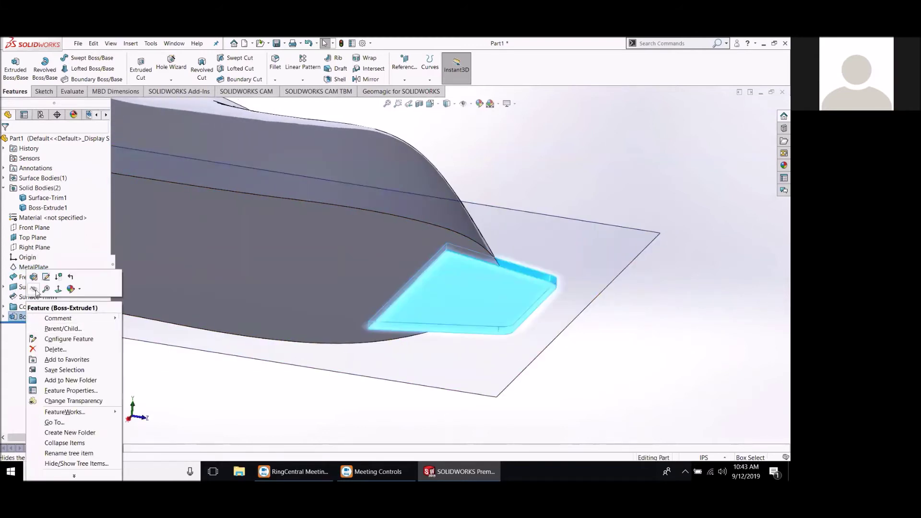
{"action": "left_click", "coordinate": [33, 277]}
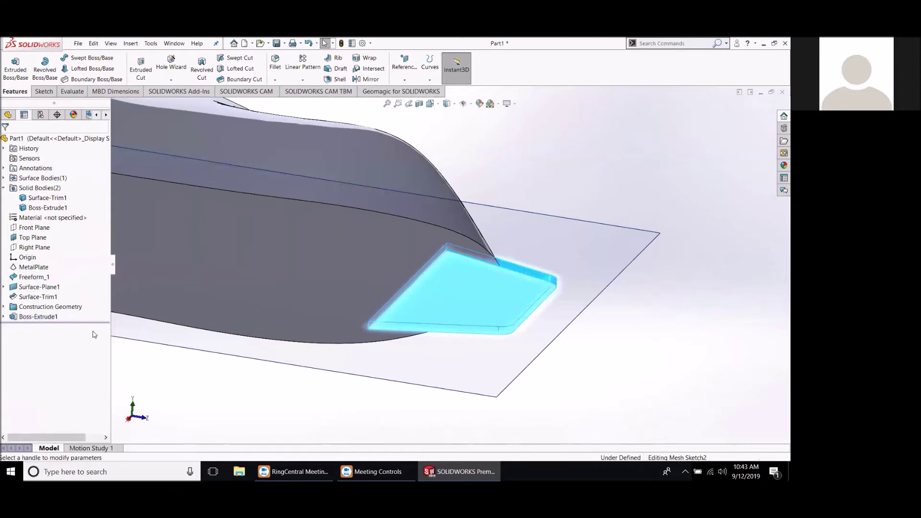
{"action": "left_click", "coordinate": [87, 305]}
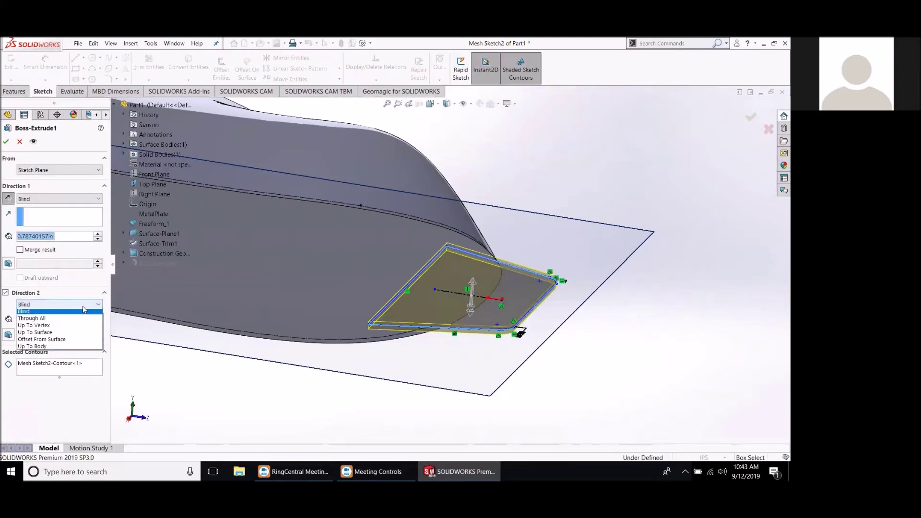
{"action": "left_click", "coordinate": [77, 334]}
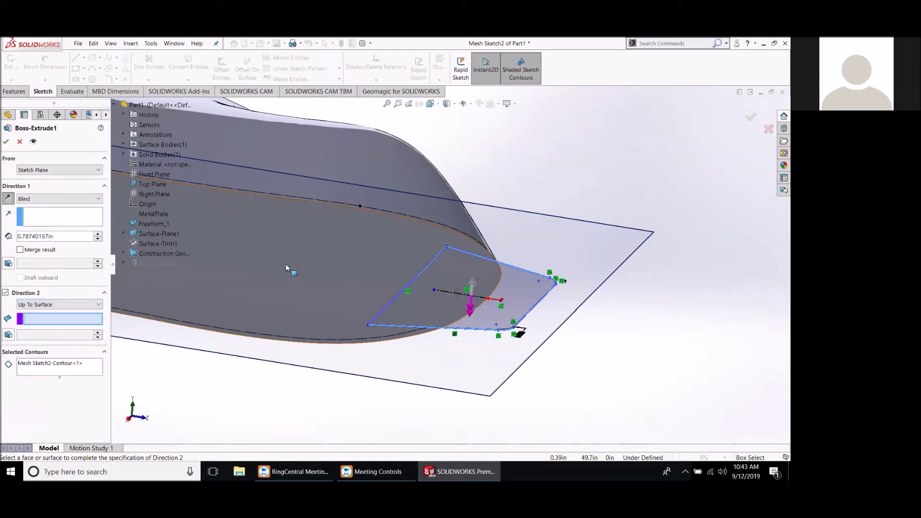
{"action": "left_click", "coordinate": [339, 302]}
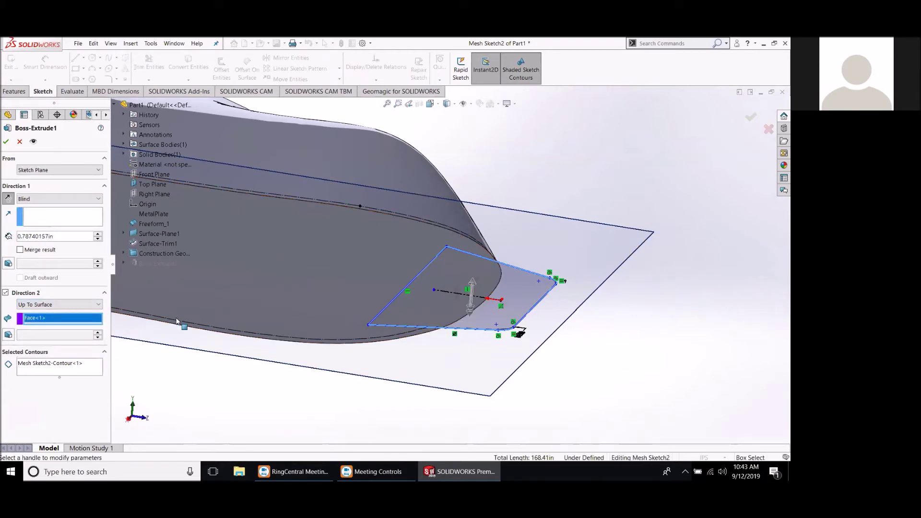
{"action": "left_click", "coordinate": [6, 141]}
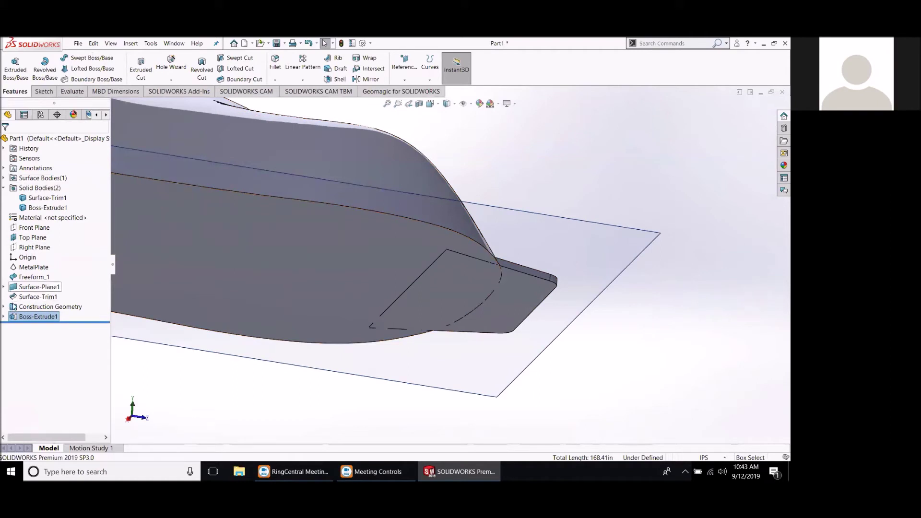
Edit Boss-Extrude1 again and enable Merge result to join the tab with the main body.
{"action": "right_click", "coordinate": [30, 319]}
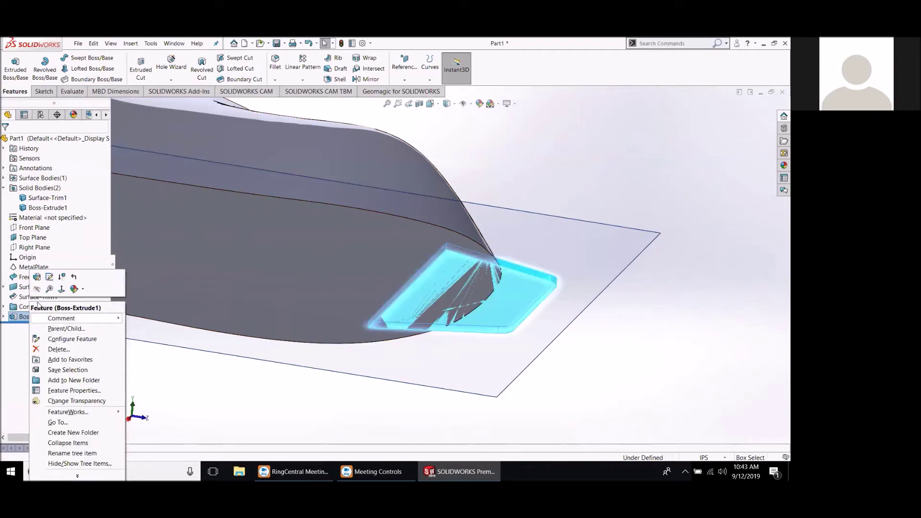
{"action": "left_click", "coordinate": [43, 289]}
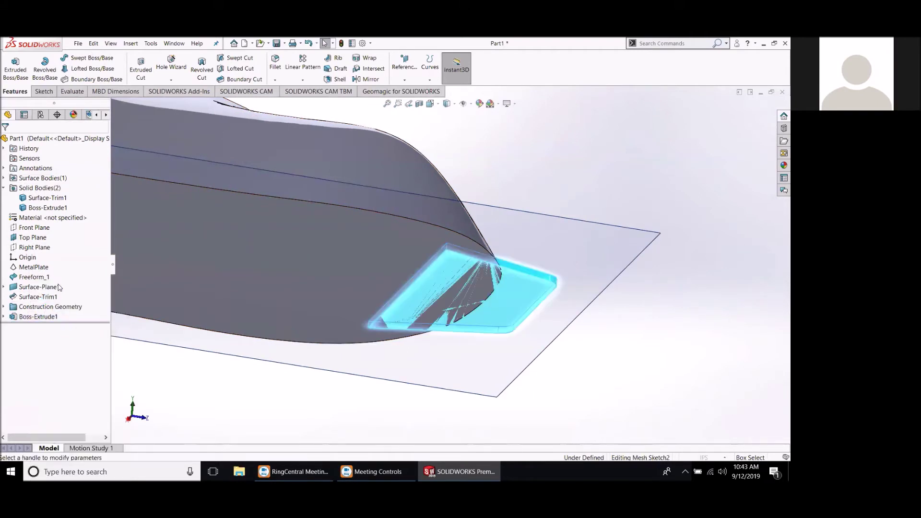
{"action": "left_click", "coordinate": [20, 250]}
{"action": "left_click", "coordinate": [6, 142]}
{"action": "mouse_move", "coordinate": [291, 262]}
{"action": "middle_mouse_down"}
{"action": "mouse_move", "coordinate": [242, 304]}
{"action": "mouse_move", "coordinate": [298, 318]}
{"action": "mouse_move", "coordinate": [303, 381]}
{"action": "mouse_move", "coordinate": [350, 284]}
{"action": "mouse_move", "coordinate": [276, 255]}
{"action": "middle_mouse_up"}
{"action": "scroll", "coordinate": [276, 256], "scroll_direction": "down", "scroll_amount": 1}
{"action": "scroll", "coordinate": [276, 256], "scroll_direction": "up", "scroll_amount": 1}
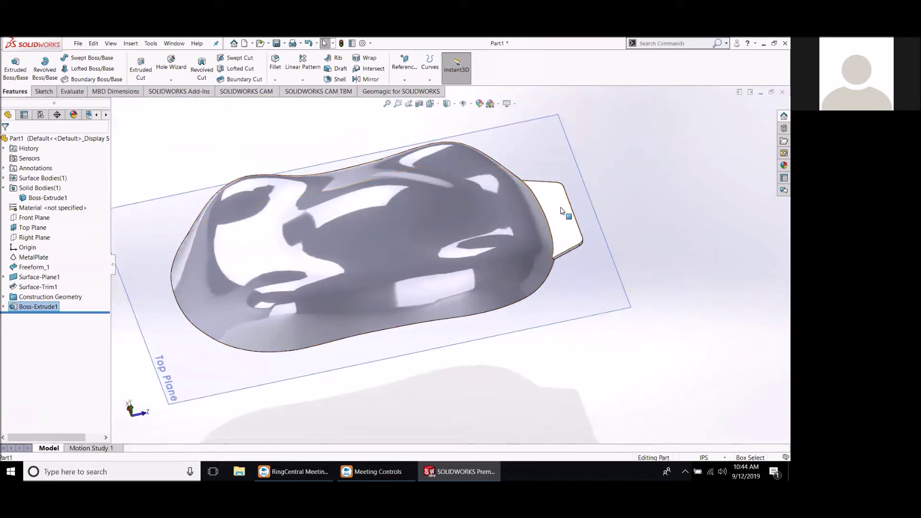
Show the MetalPlate mesh again around the end tab and its hole.
{"action": "right_click", "coordinate": [19, 262]}
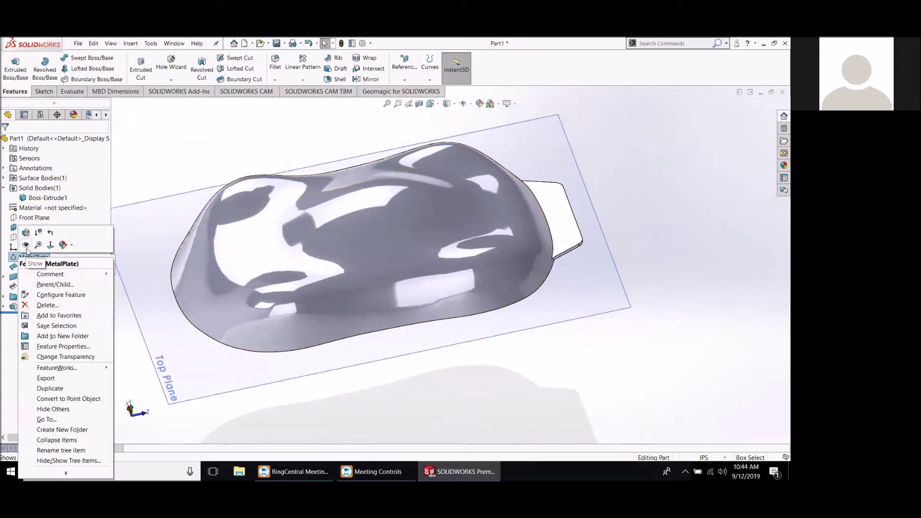
{"action": "left_click", "coordinate": [26, 245]}
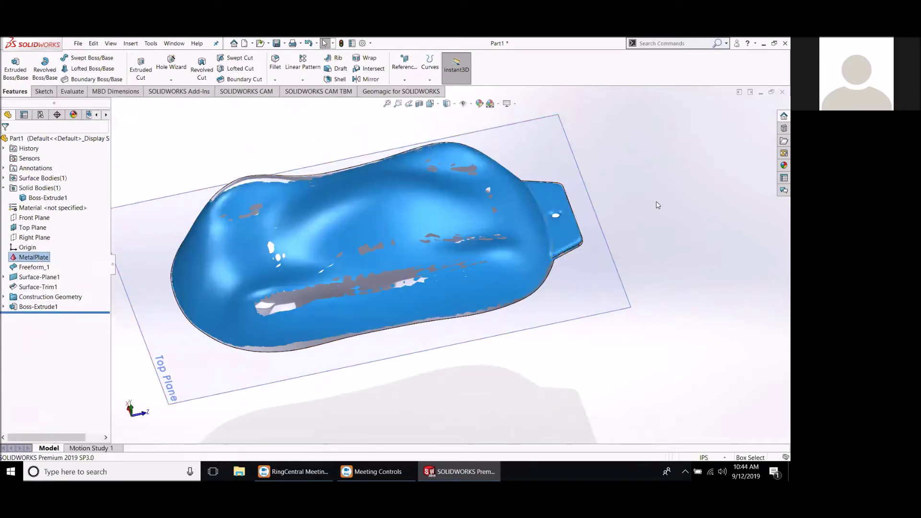
{"action": "scroll", "coordinate": [589, 237], "scroll_direction": "down", "scroll_amount": 5}
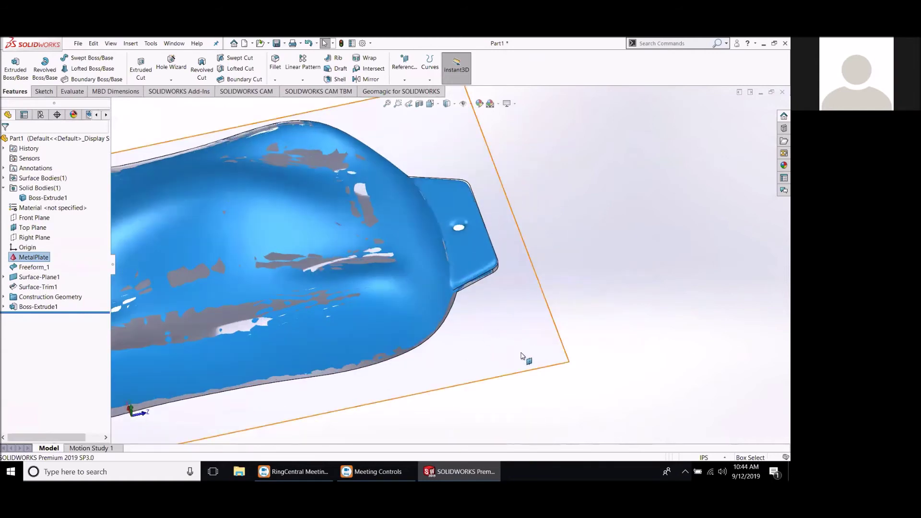
Create a cross section of the MetalPlate mesh from the Top Plane at a 2.00 in offset, through the tab hole.
{"action": "left_click", "coordinate": [397, 92]}
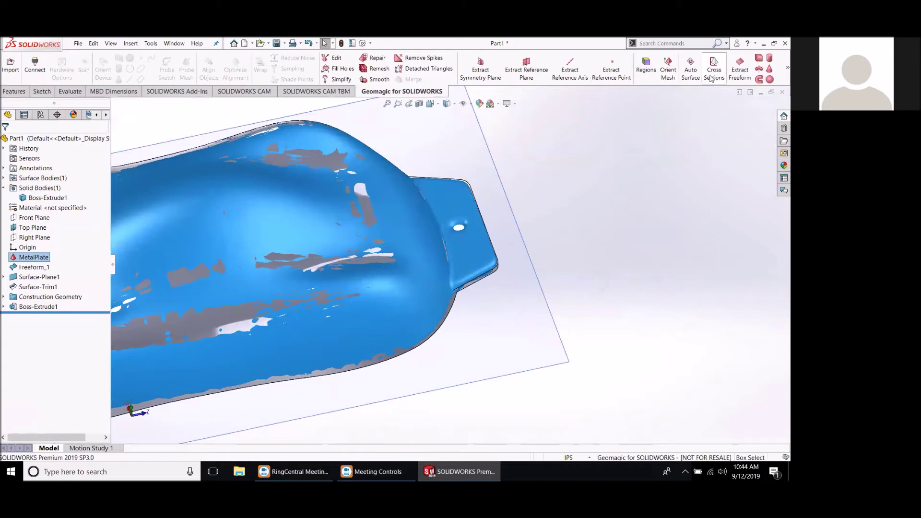
{"action": "left_click", "coordinate": [712, 75]}
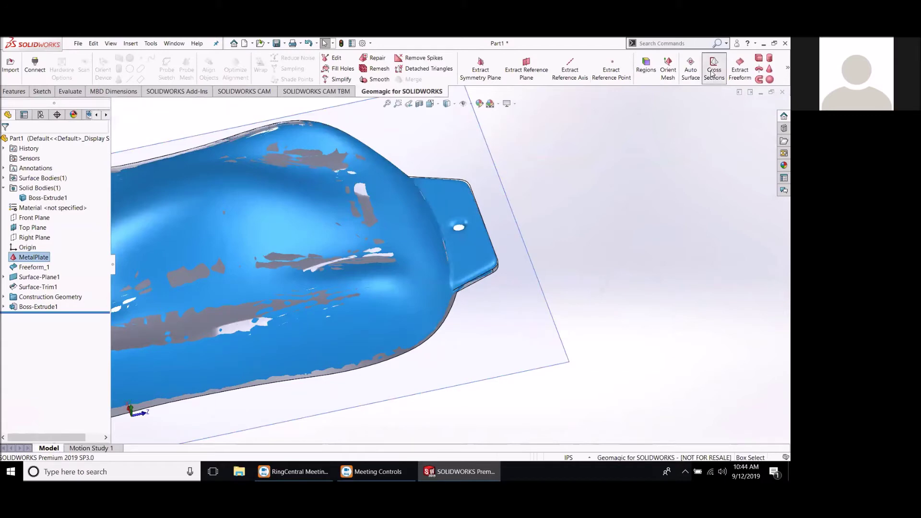
{"action": "left_click", "coordinate": [524, 350]}
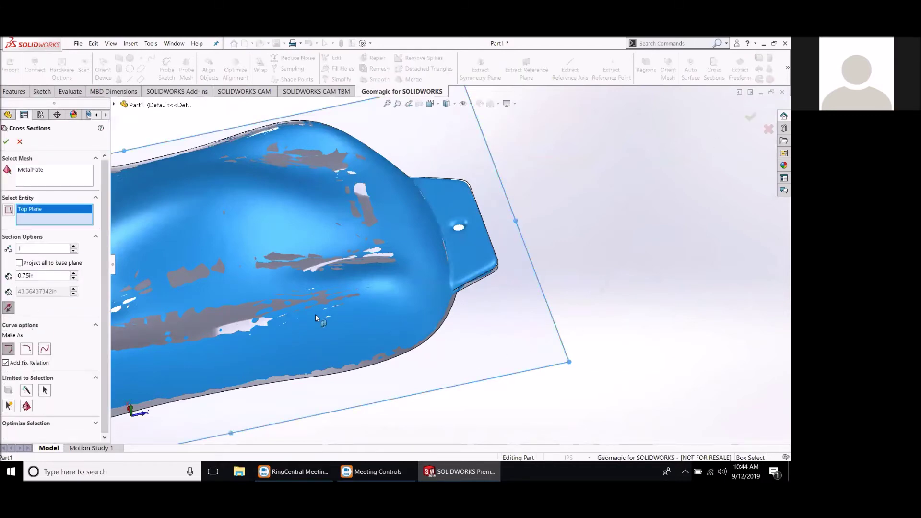
{"action": "middle_click_drag", "start_coordinate": [203, 307], "coordinate": [124, 318]}
{"action": "scroll", "coordinate": [124, 317], "scroll_direction": "down", "scroll_amount": 1}
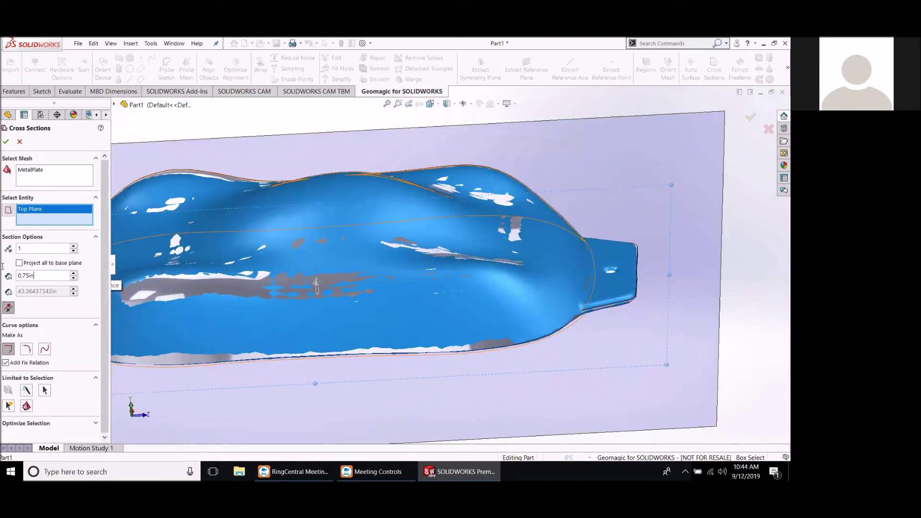
{"action": "type", "text": "2.0"}
{"action": "key", "text": "Return"}
{"action": "middle_click_drag", "start_coordinate": [606, 330], "coordinate": [537, 258]}
{"action": "scroll", "coordinate": [447, 246], "scroll_direction": "up", "scroll_amount": 2}
{"action": "scroll", "coordinate": [486, 250], "scroll_direction": "down", "scroll_amount": 5}
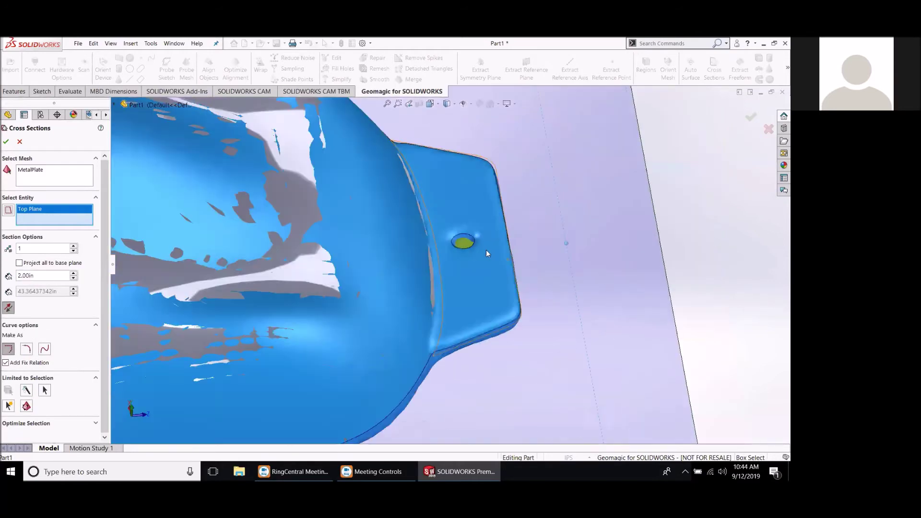
{"action": "scroll", "coordinate": [485, 249], "scroll_direction": "down", "scroll_amount": 4}
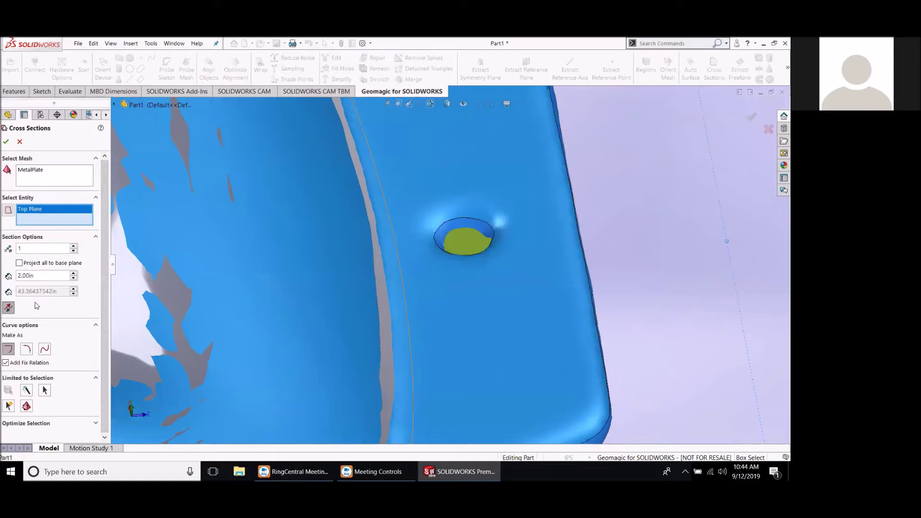
{"action": "left_click", "coordinate": [7, 142]}
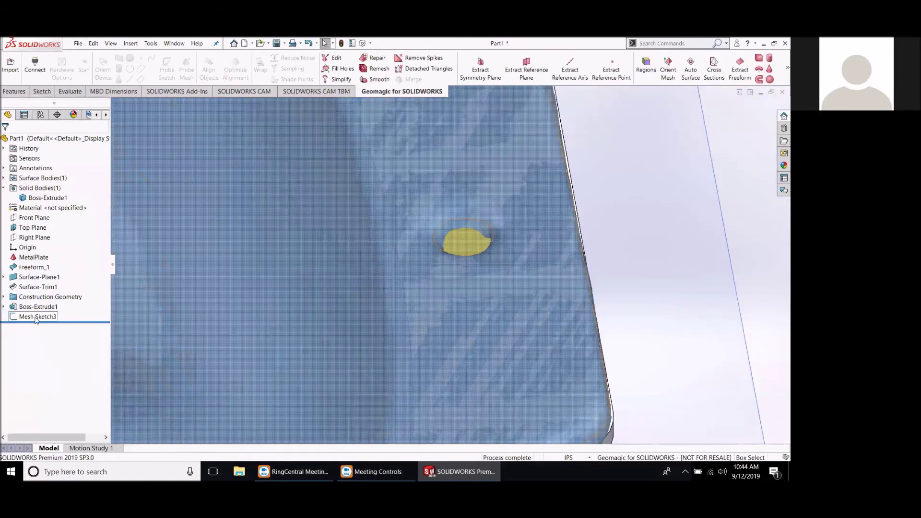
Edit the new mesh sketch and draw a circle about 3.82 in in diameter over the tab hole, centred on the sketch origin.
{"action": "right_click", "coordinate": [34, 317]}
{"action": "left_click", "coordinate": [45, 293]}
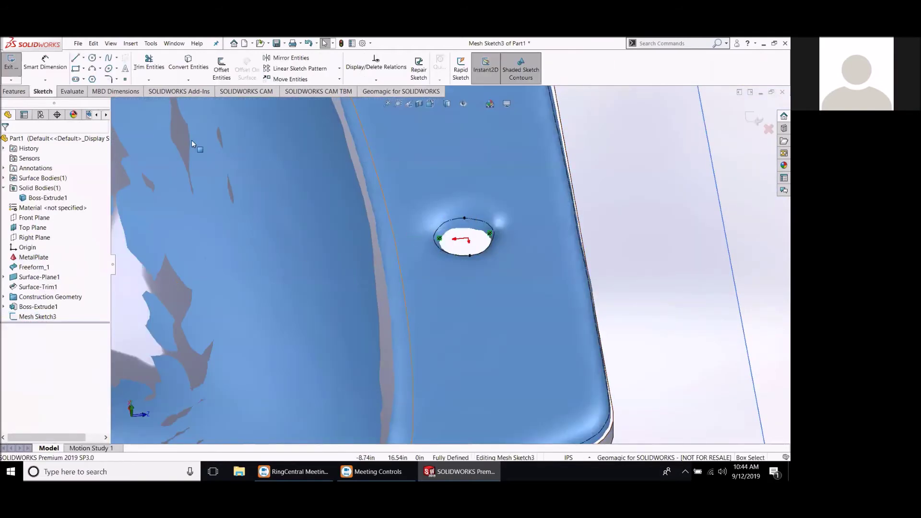
{"action": "left_click", "coordinate": [93, 57]}
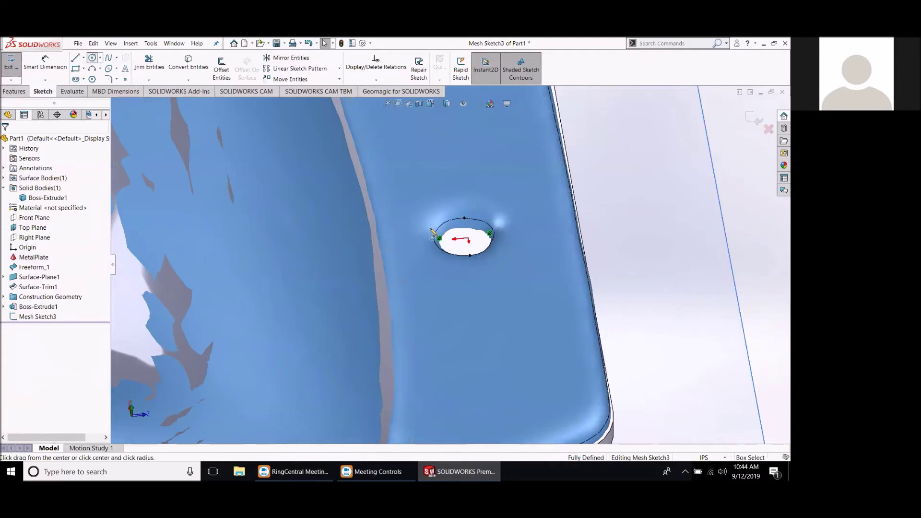
{"action": "left_click", "coordinate": [468, 239]}
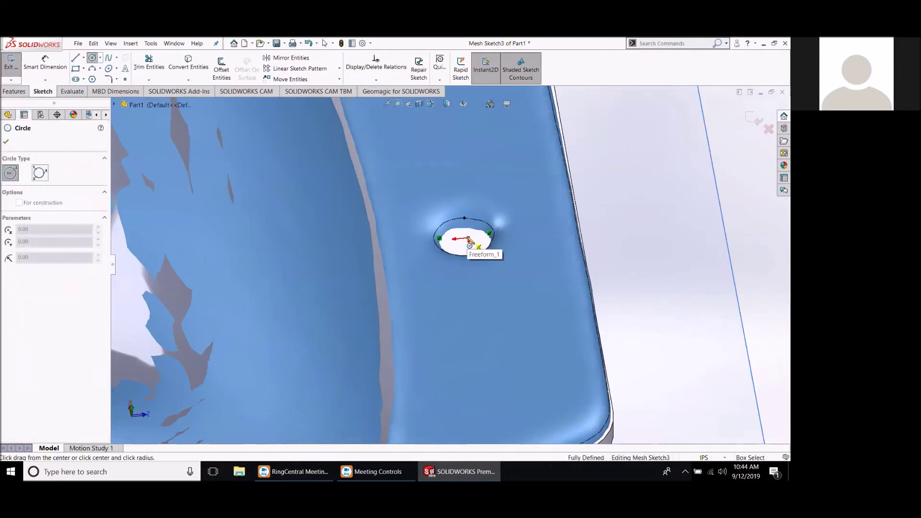
{"action": "left_click", "coordinate": [489, 227]}
{"action": "mouse_move", "coordinate": [451, 253]}
{"action": "middle_mouse_down"}
{"action": "mouse_move", "coordinate": [445, 343]}
{"action": "mouse_move", "coordinate": [451, 267]}
{"action": "mouse_move", "coordinate": [465, 263]}
{"action": "middle_mouse_up"}
{"action": "key", "text": "Escape"}
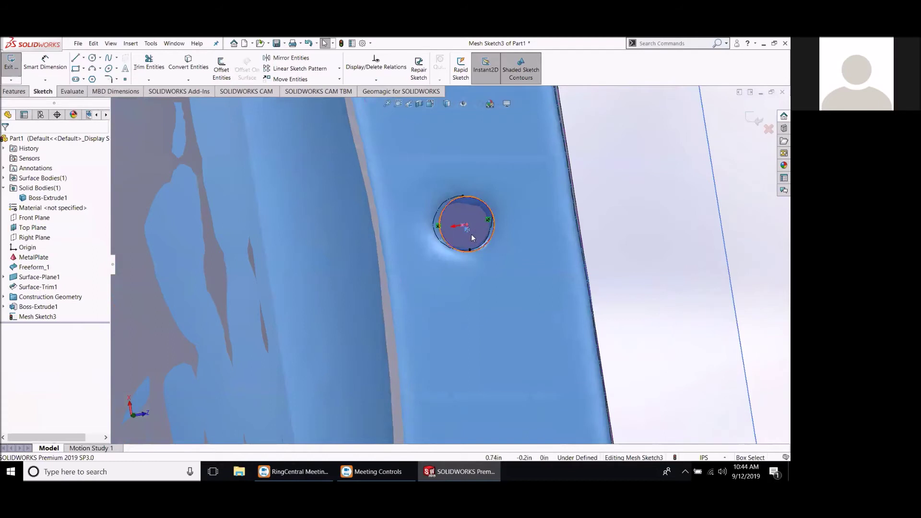
Delete the relation fixing the circle's centre, shift the circle to match the scanned hole outline, and exit the sketch.
{"action": "right_click", "coordinate": [468, 230]}
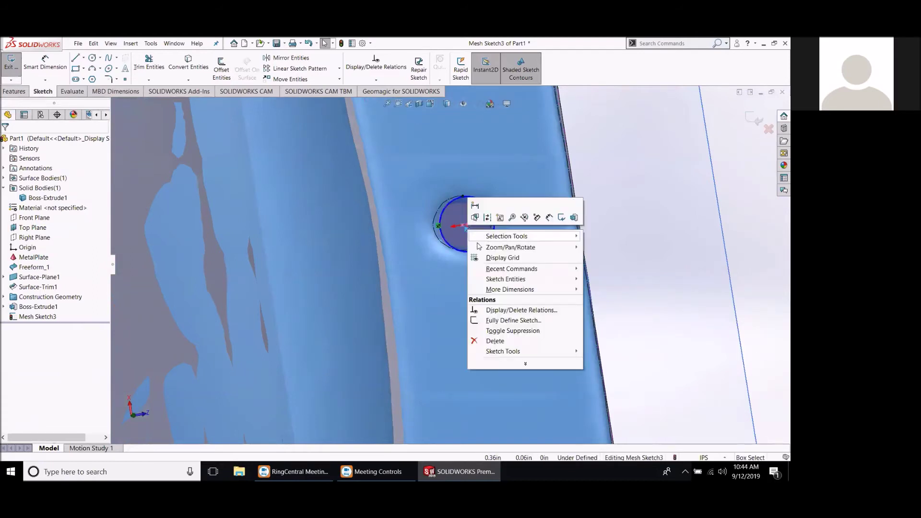
{"action": "left_click", "coordinate": [492, 341]}
{"action": "left_click", "coordinate": [467, 224]}
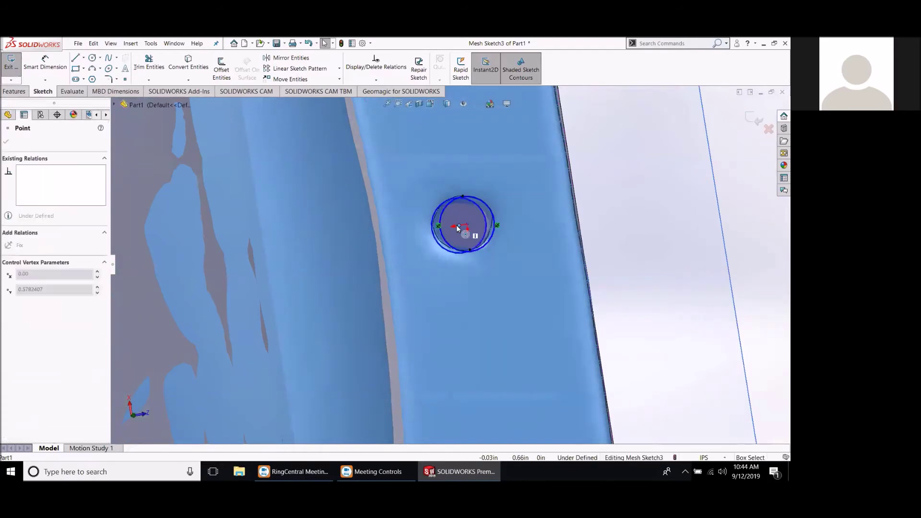
{"action": "left_click_drag", "start_coordinate": [462, 226], "coordinate": [463, 228]}
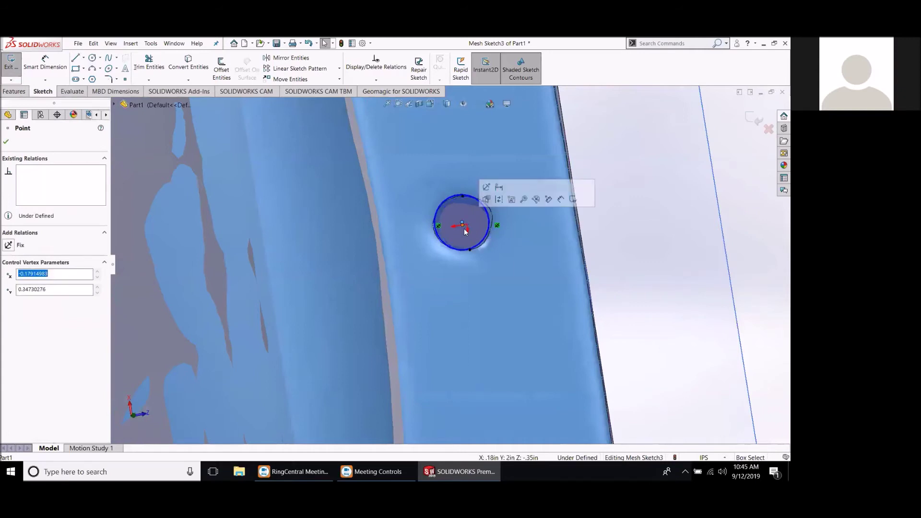
{"action": "left_click", "coordinate": [7, 141]}
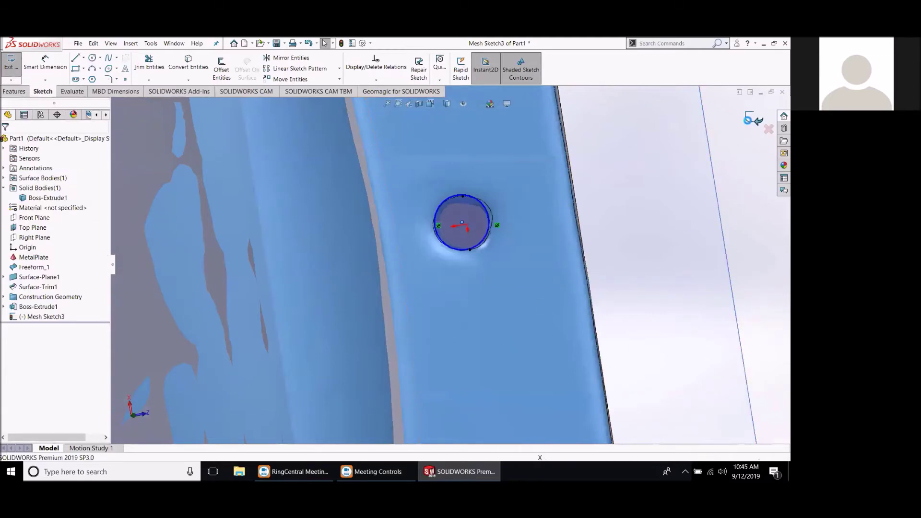
{"action": "left_click", "coordinate": [748, 120]}
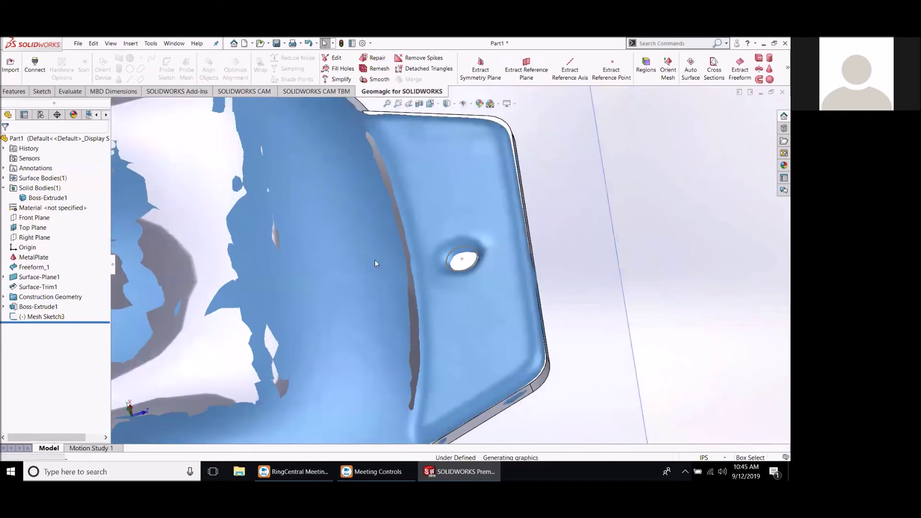
Set up an Extruded Cut from the hole circle's contour with Direction 2 enabled.
{"action": "left_click", "coordinate": [15, 91]}
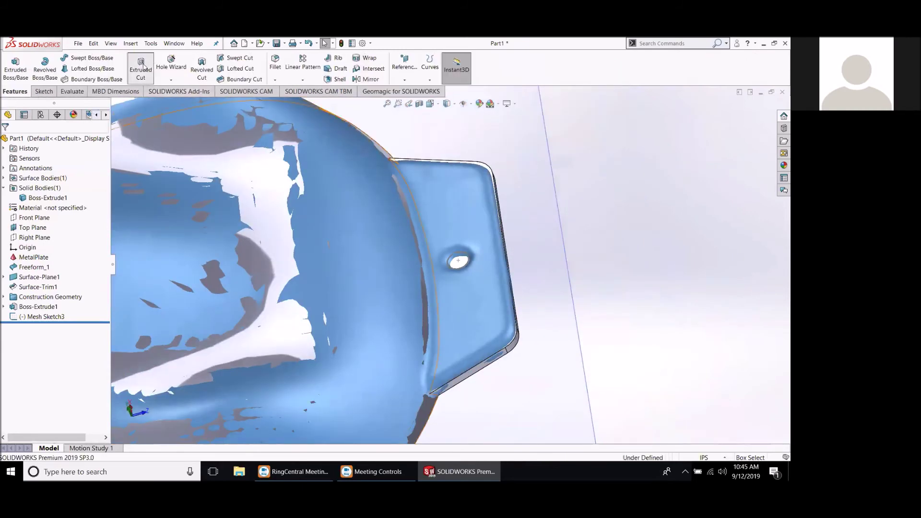
{"action": "left_click", "coordinate": [142, 67]}
{"action": "left_click", "coordinate": [449, 264]}
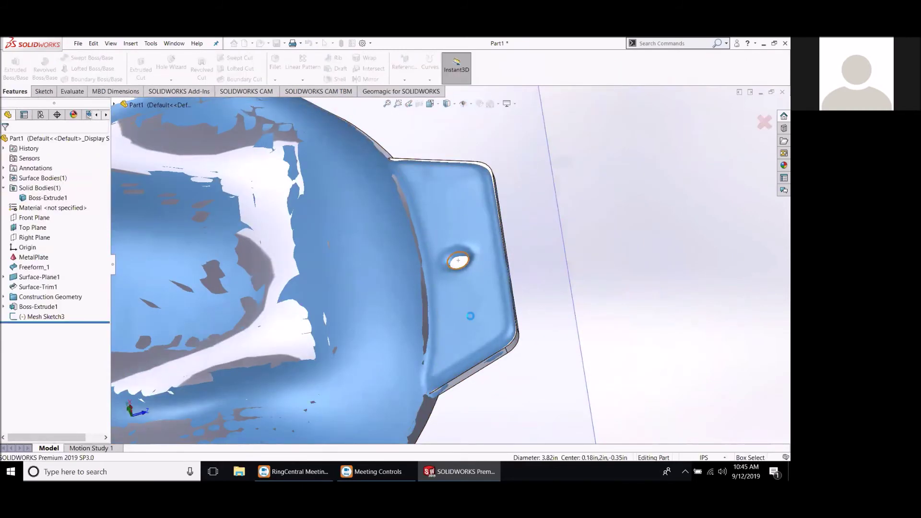
{"action": "scroll", "coordinate": [232, 361], "scroll_direction": "up", "scroll_amount": 3}
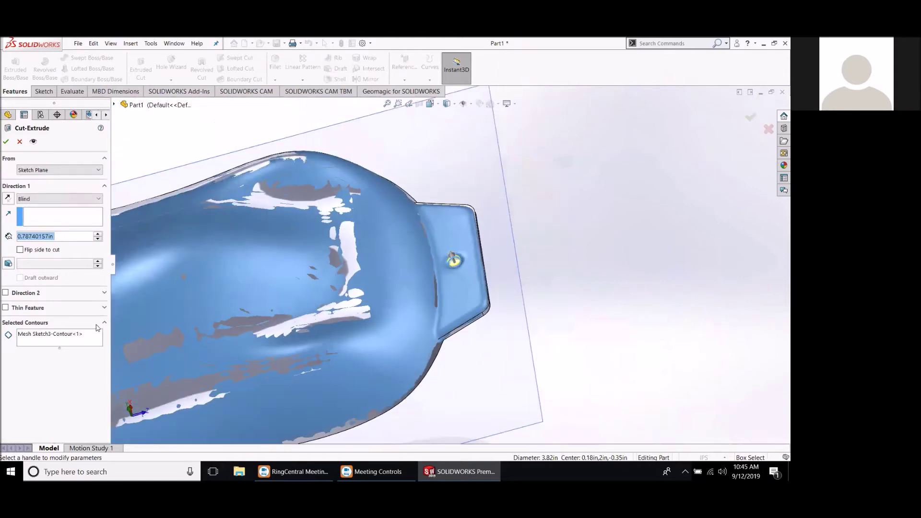
{"action": "middle_click_drag", "start_coordinate": [289, 280], "coordinate": [307, 293]}
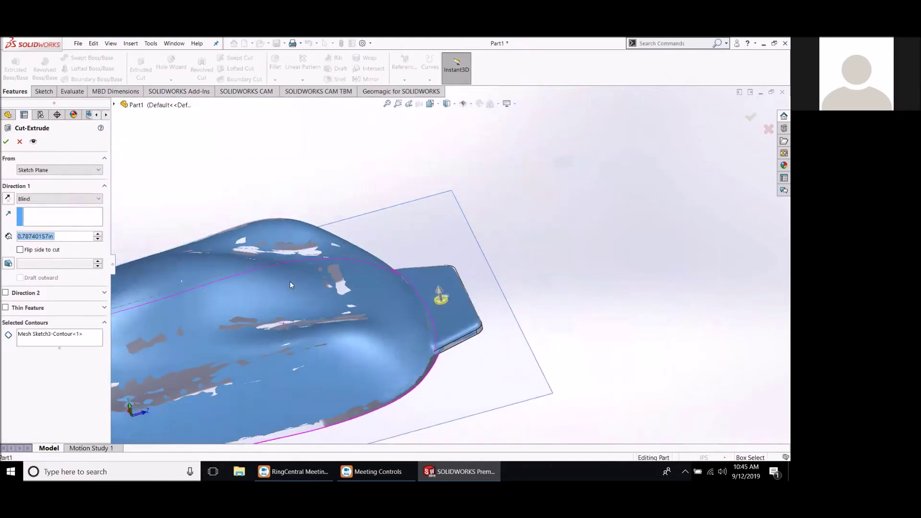
{"action": "left_click", "coordinate": [5, 292]}
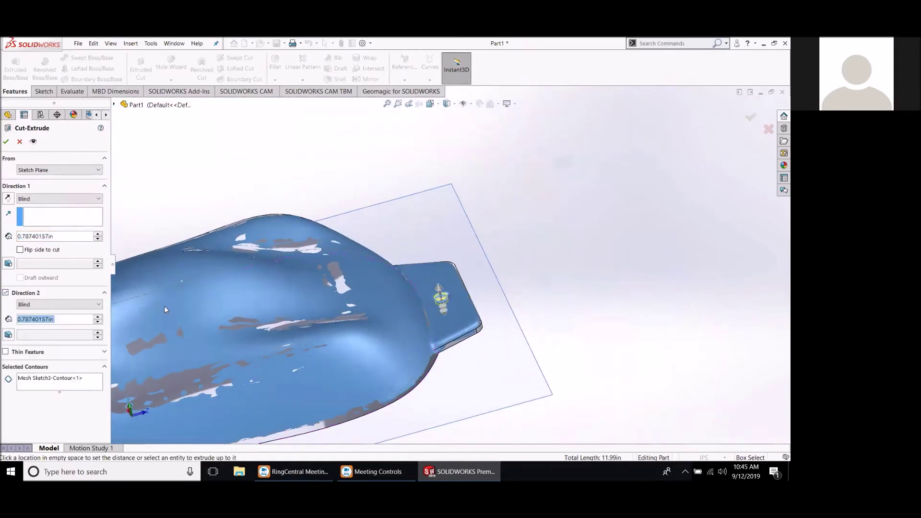
Extend the cut's Direction 2 depth to about 5.42 in so it passes through the tab, and accept the cut.
{"action": "middle_click_drag", "start_coordinate": [385, 325], "coordinate": [499, 343]}
{"action": "left_click_drag", "start_coordinate": [496, 343], "coordinate": [501, 353]}
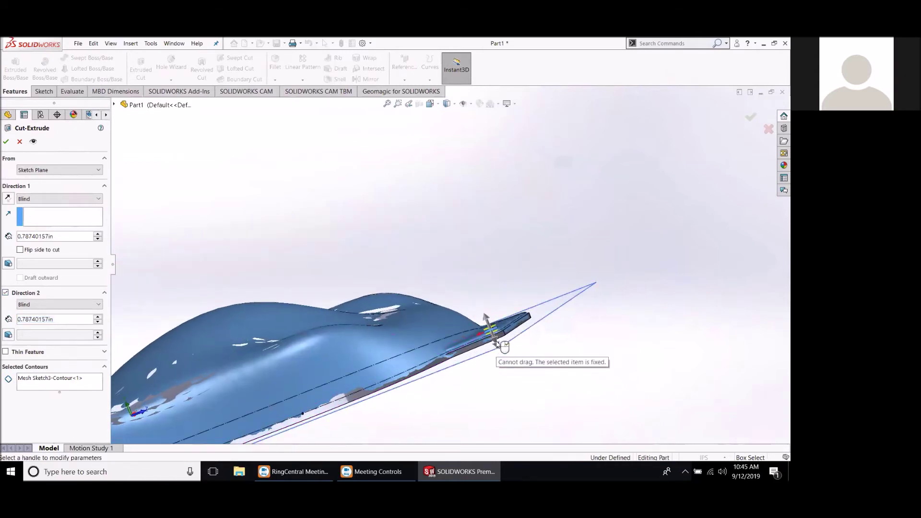
{"action": "scroll", "coordinate": [501, 347], "scroll_direction": "down", "scroll_amount": 1}
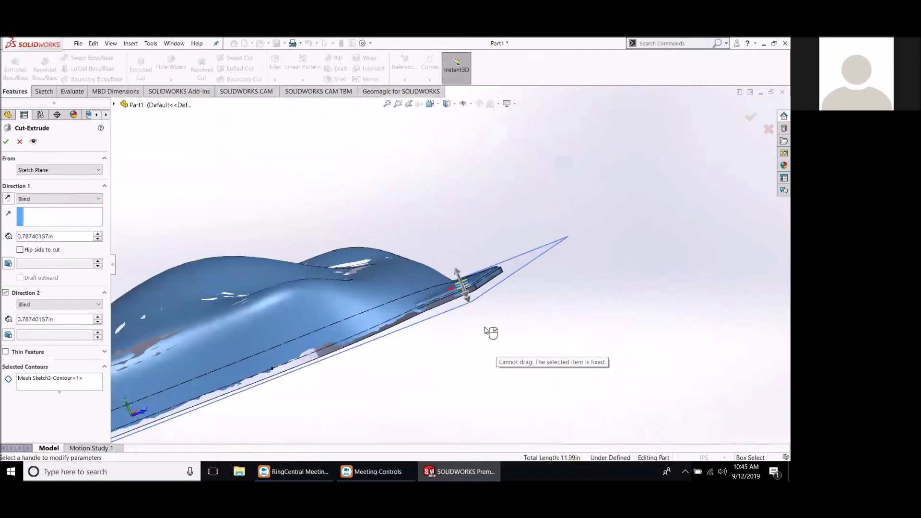
{"action": "scroll", "coordinate": [462, 288], "scroll_direction": "down", "scroll_amount": 1}
{"action": "scroll", "coordinate": [468, 267], "scroll_direction": "down", "scroll_amount": 1}
{"action": "left_click_drag", "start_coordinate": [442, 254], "coordinate": [449, 268]}
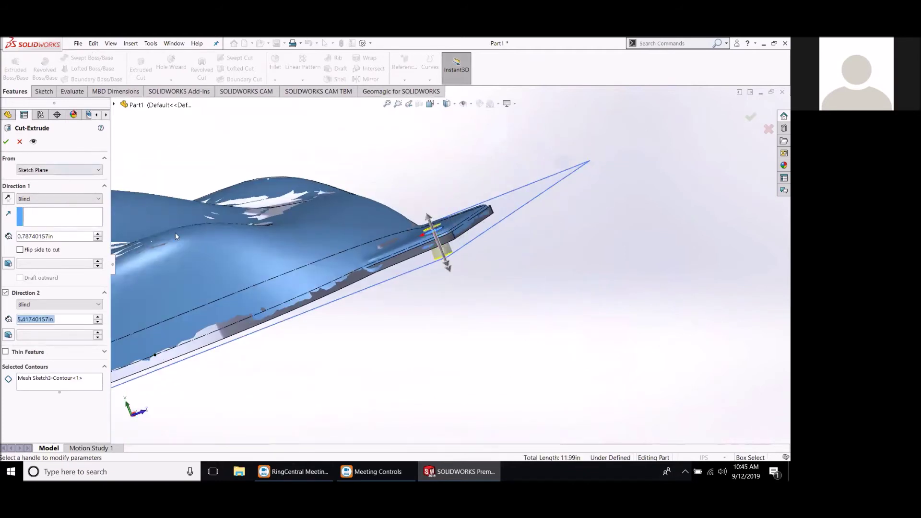
{"action": "left_click", "coordinate": [6, 141]}
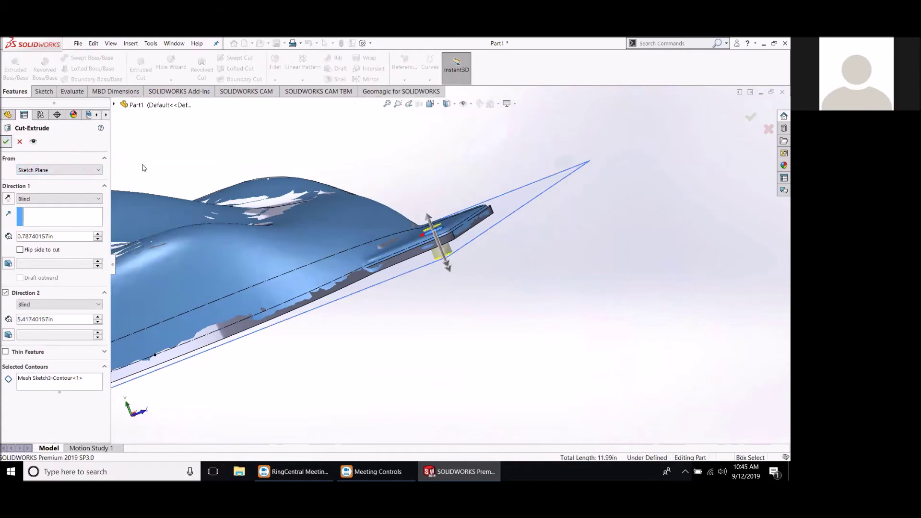
Hide the MetalPlate mesh and check the cut hole in the solid tab.
{"action": "right_click", "coordinate": [25, 259]}
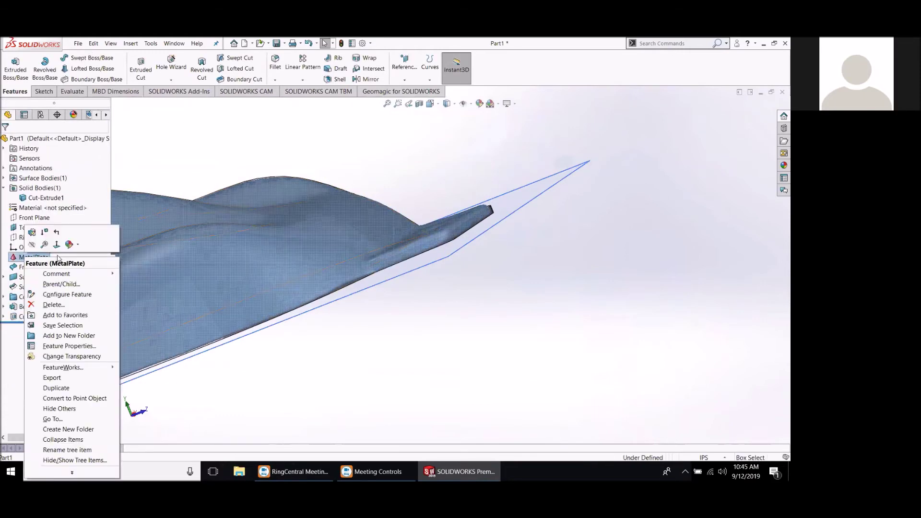
{"action": "left_click", "coordinate": [34, 245]}
{"action": "middle_click_drag", "start_coordinate": [325, 320], "coordinate": [343, 389]}
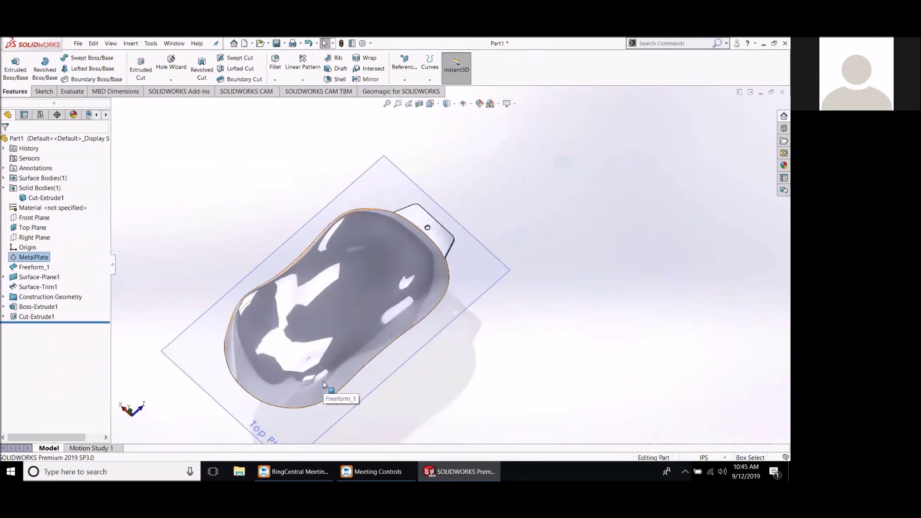